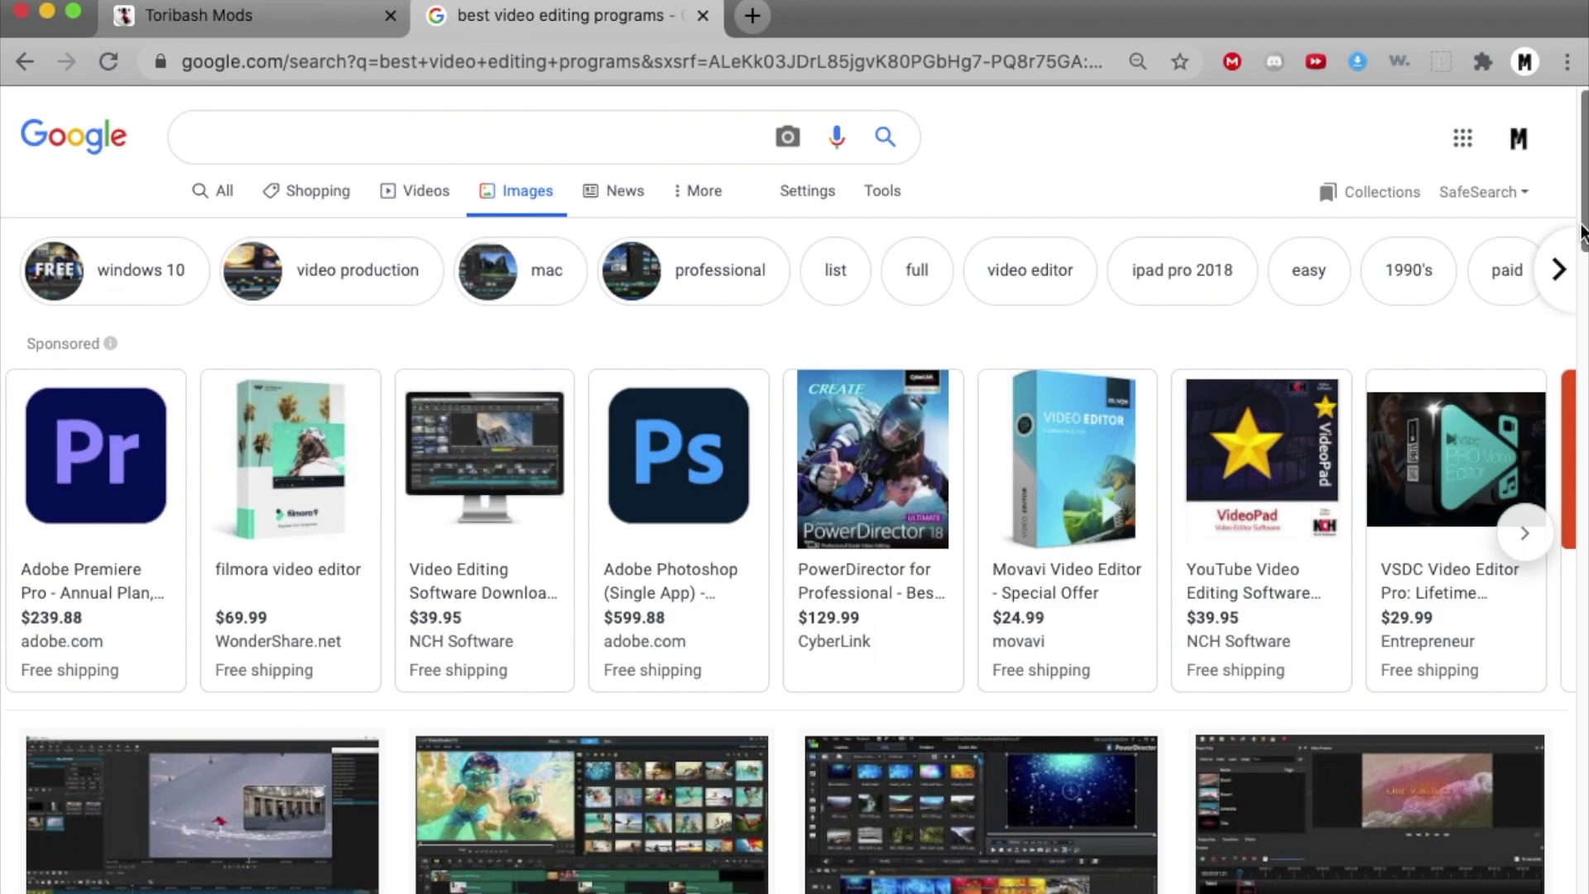
Browse the web search results for the best video editing programs and free editing software.
drag(1582, 236, 1555, 629)
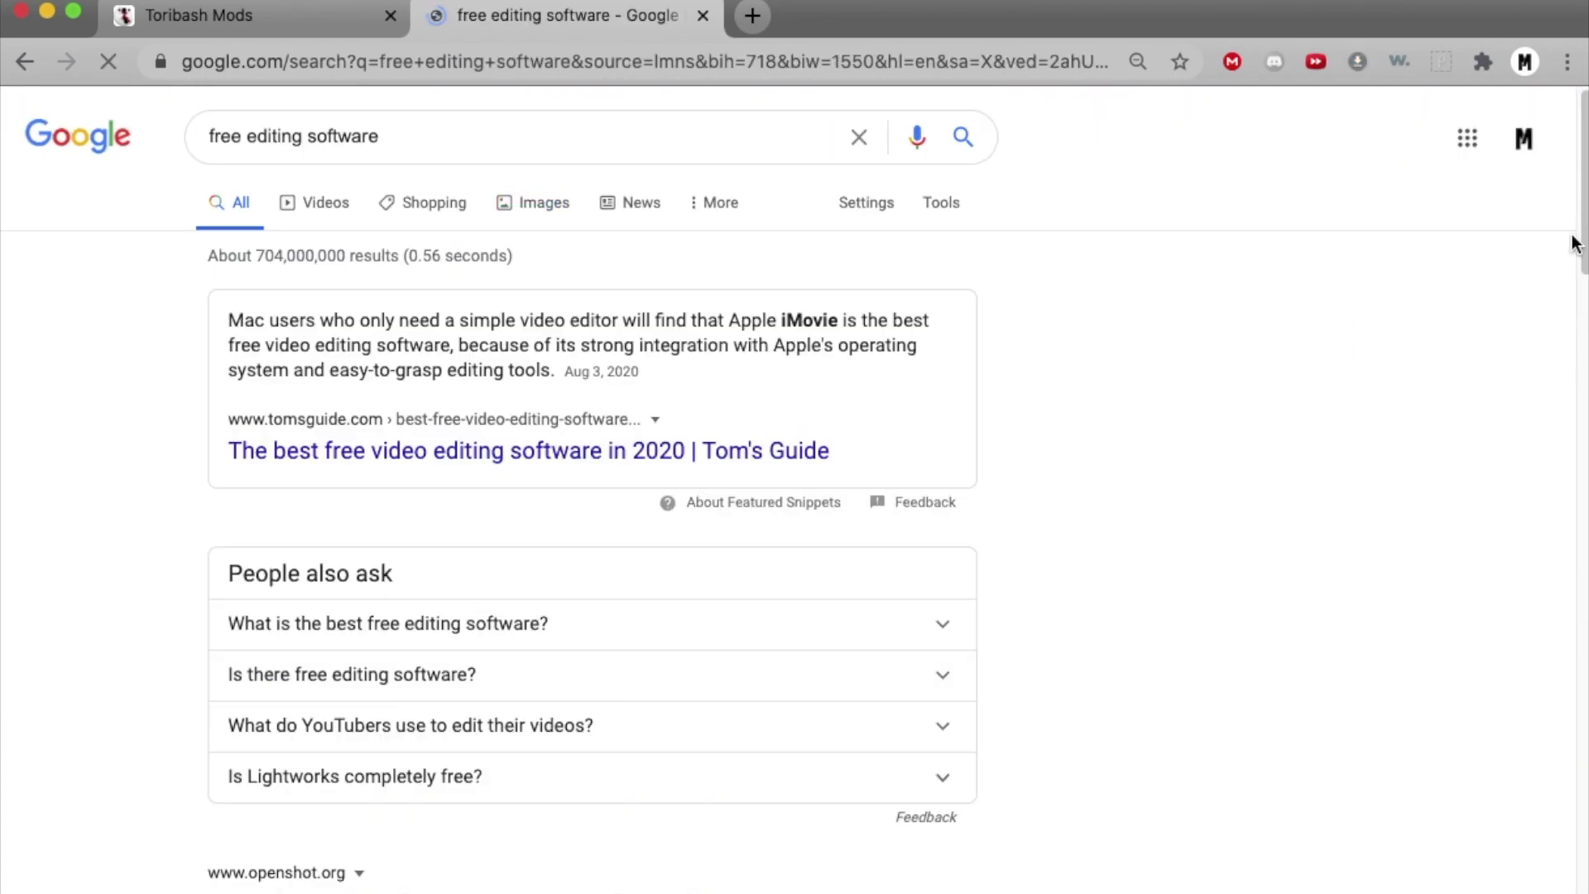
drag(1578, 233, 1565, 422)
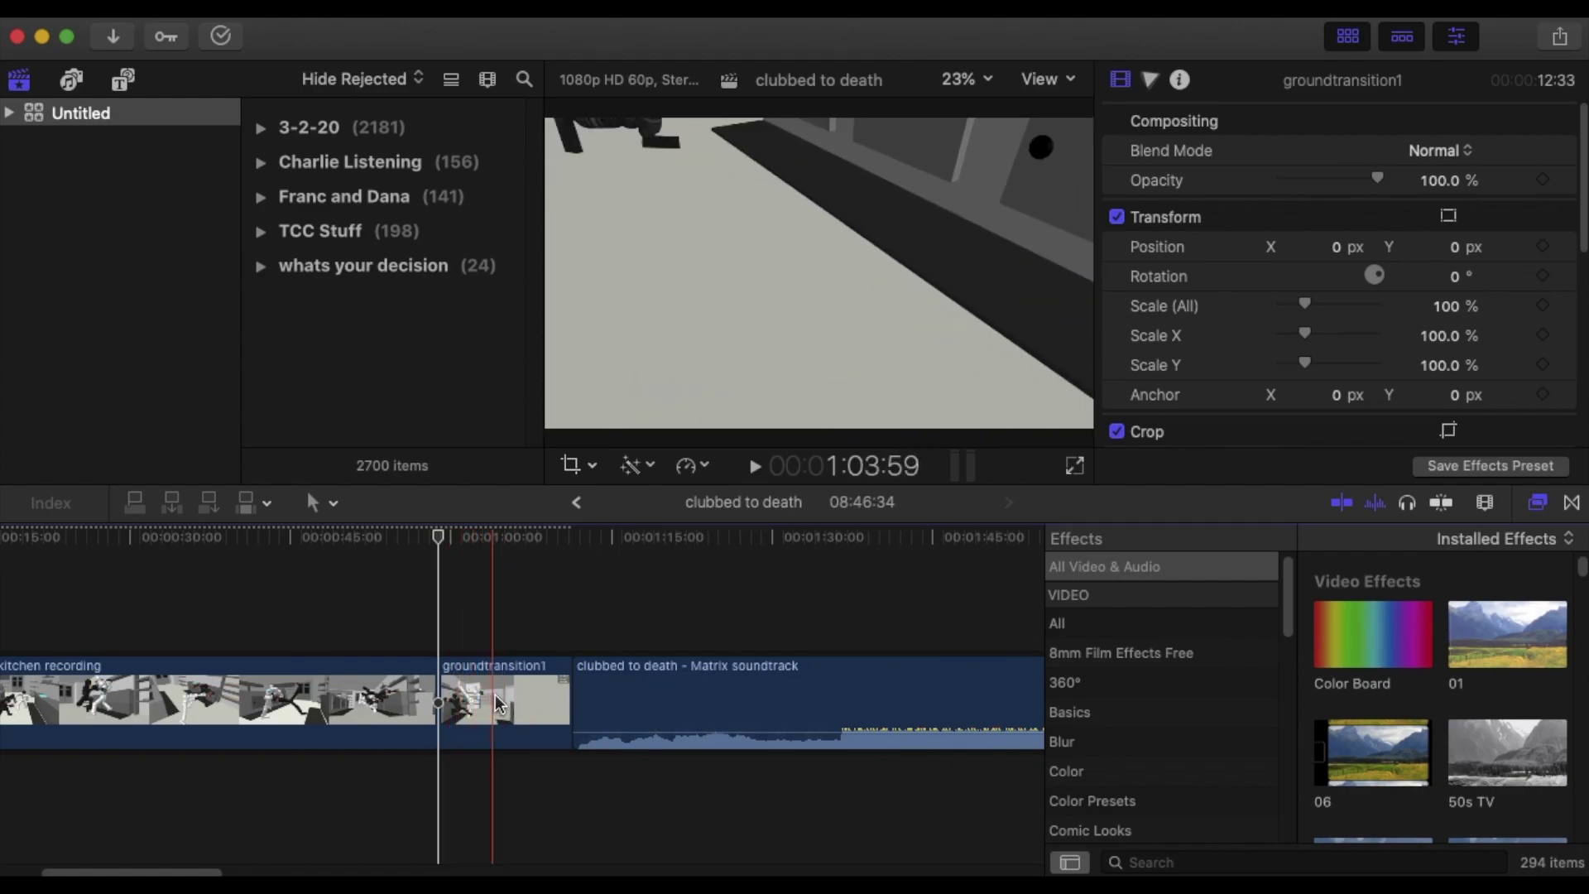
Review the timeline clips and play the Matrix soundtrack around the point where its beat gets louder.
scroll(475, 702, left, 5)
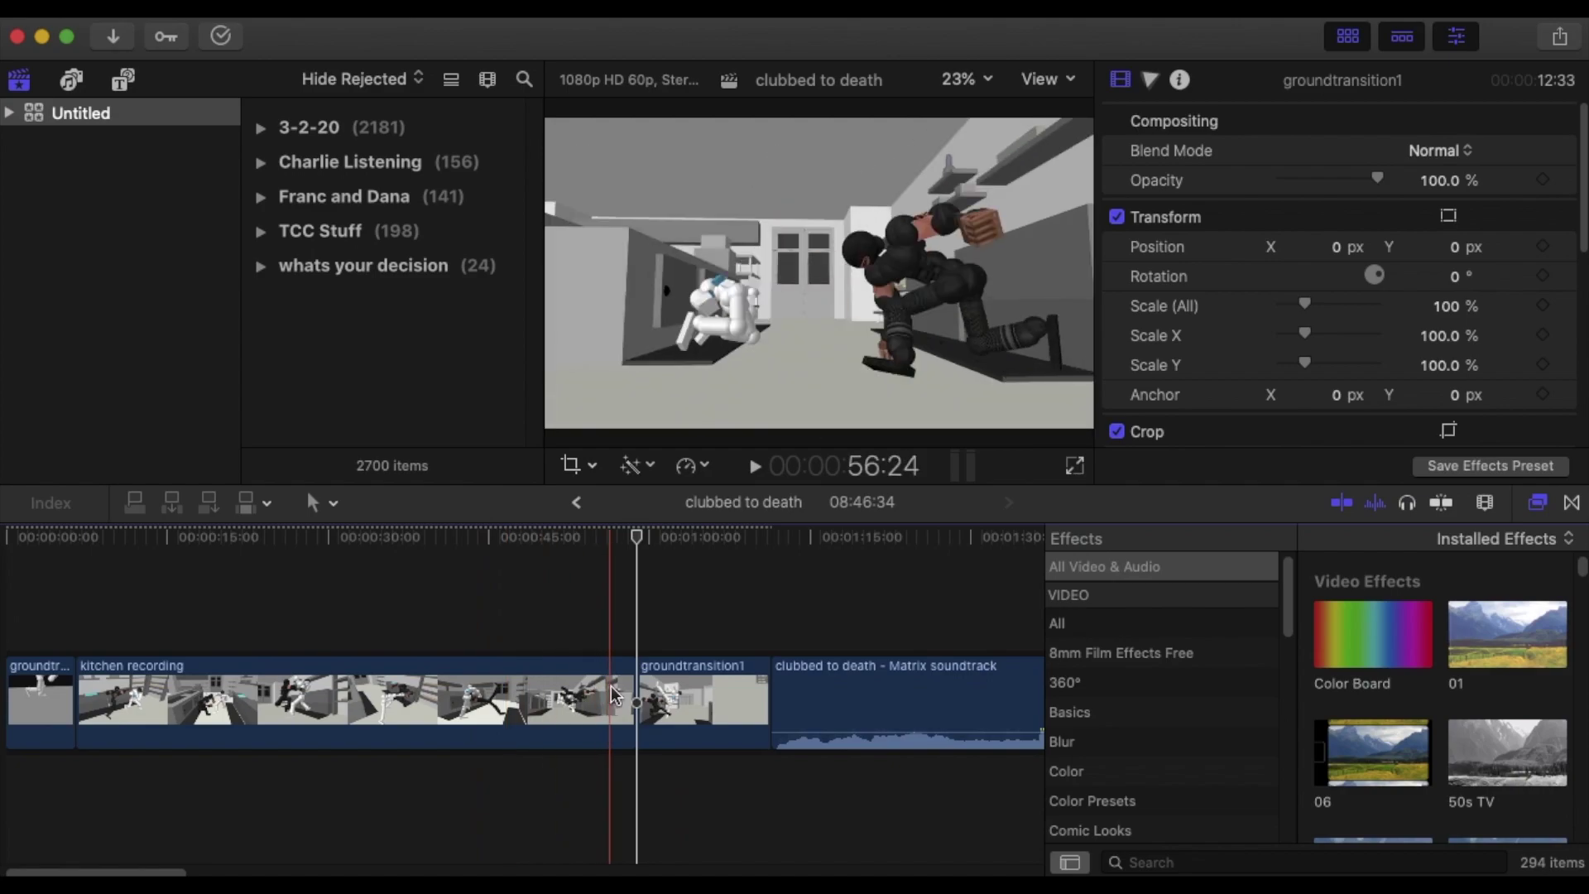
key(super+minus)
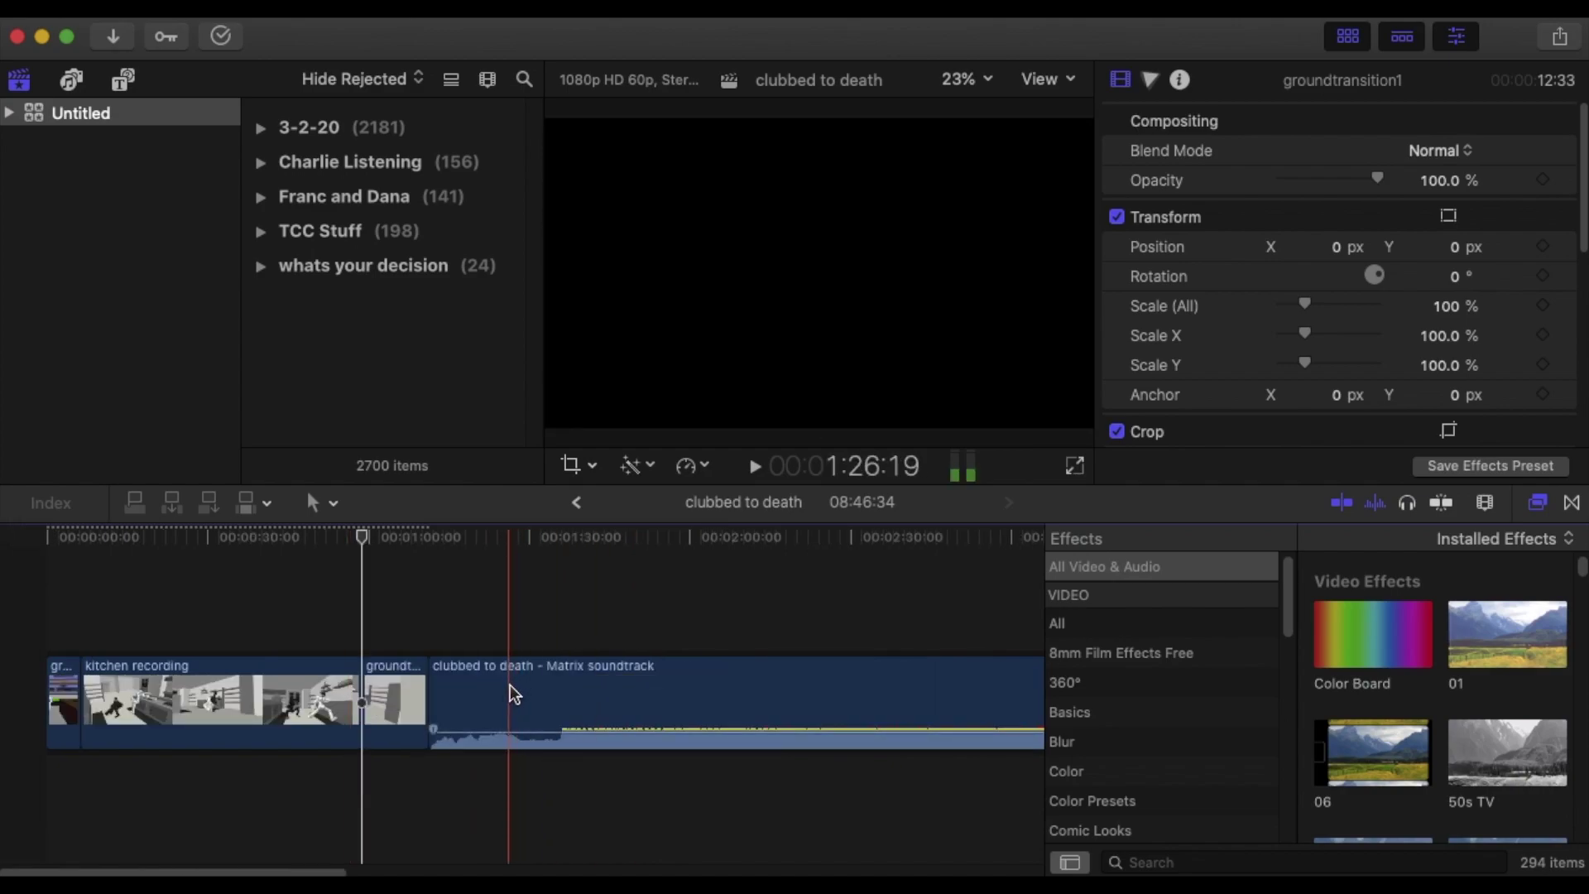
key(space)
click(556, 710)
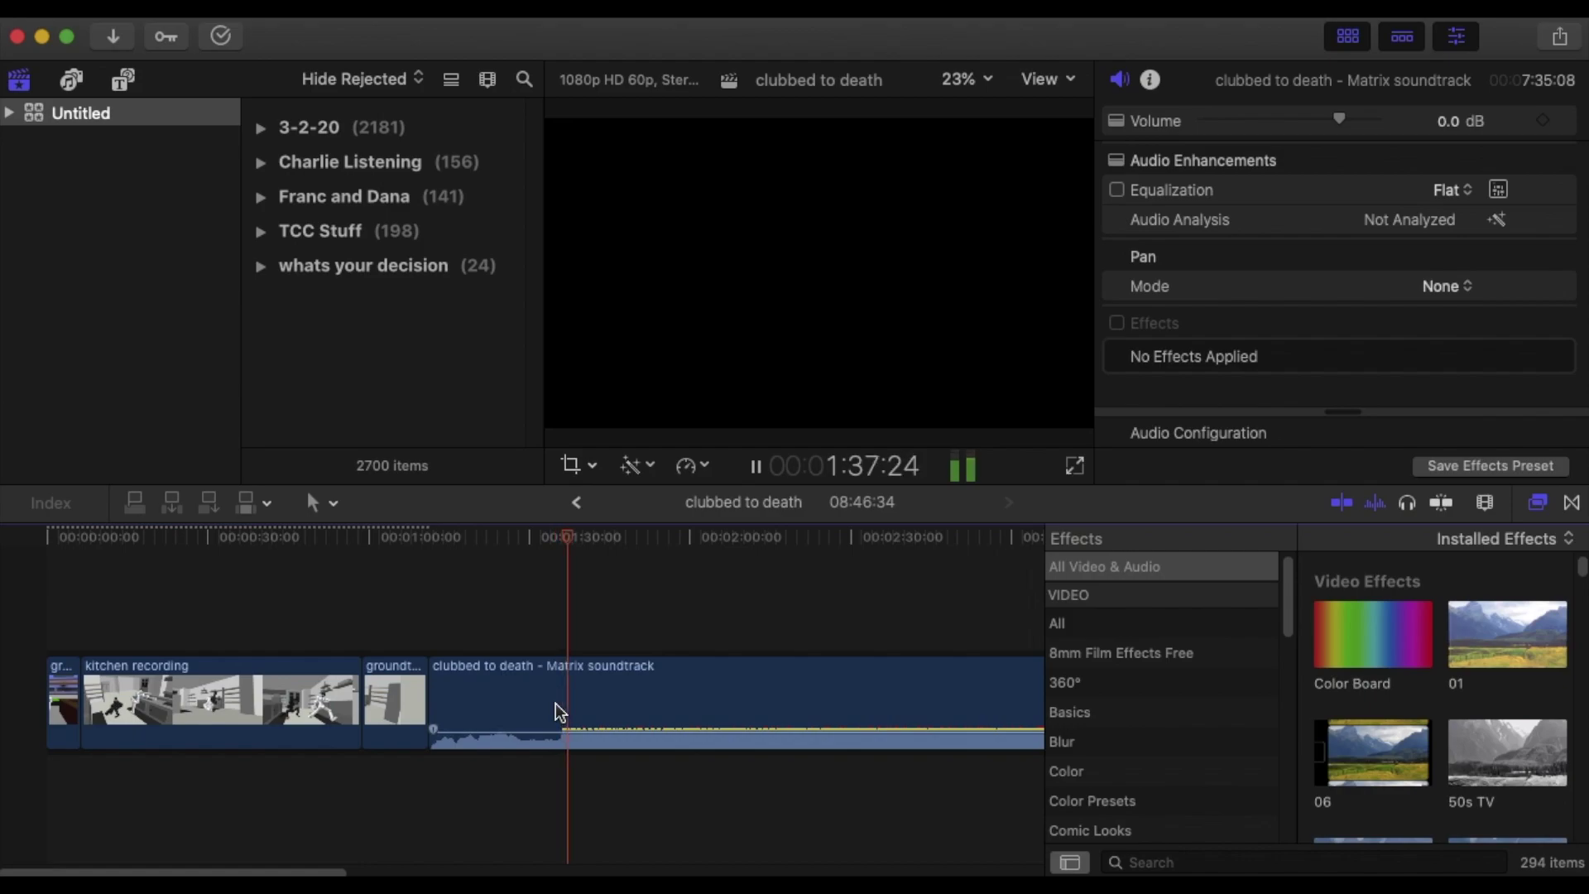
key(space)
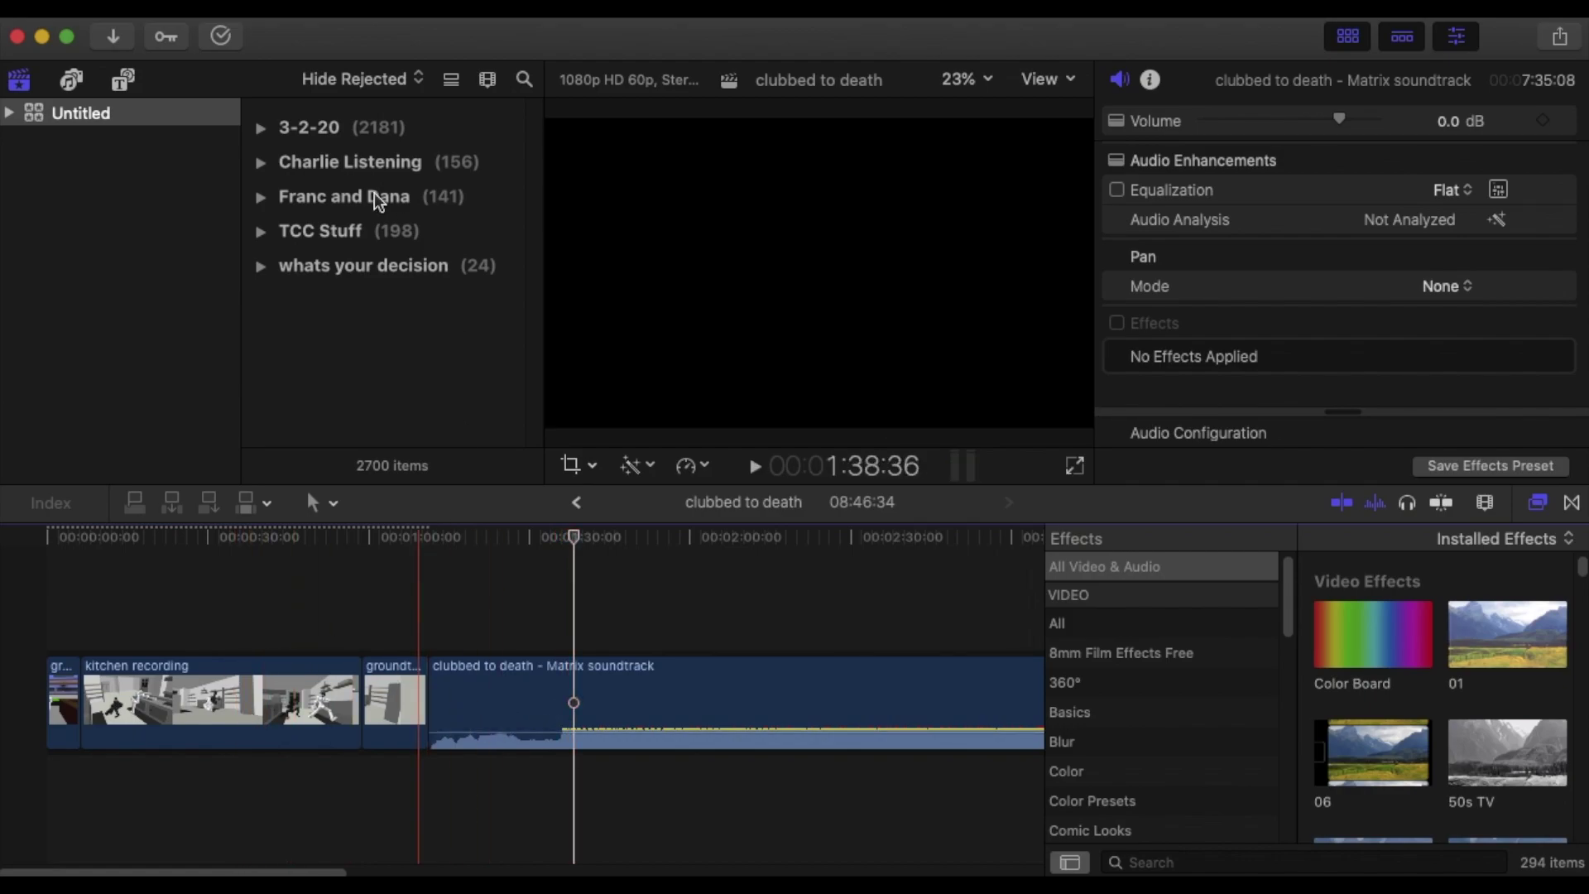
Add a Custom title from Build In/Out at the start of the timeline, reading MATARIKA TORIBASH.
click(124, 80)
drag(451, 426, 42, 728)
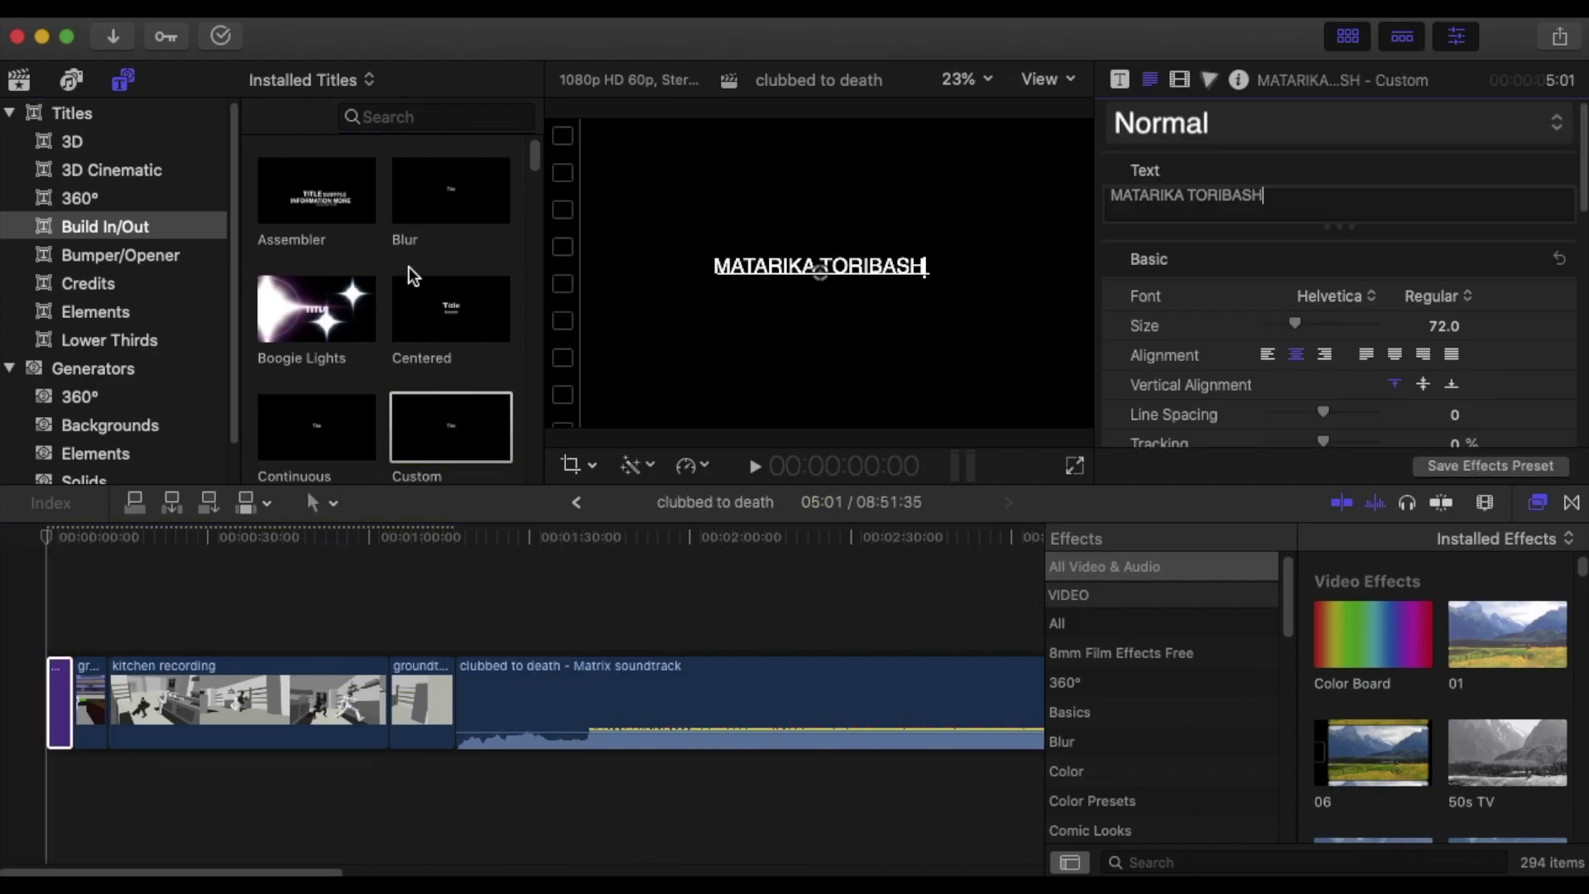
Place the Matrix soundtrack beneath the video clips, trim its intro to leave 7:14:31, and align it with the timeline start.
drag(609, 698, 425, 801)
key(super+equal)
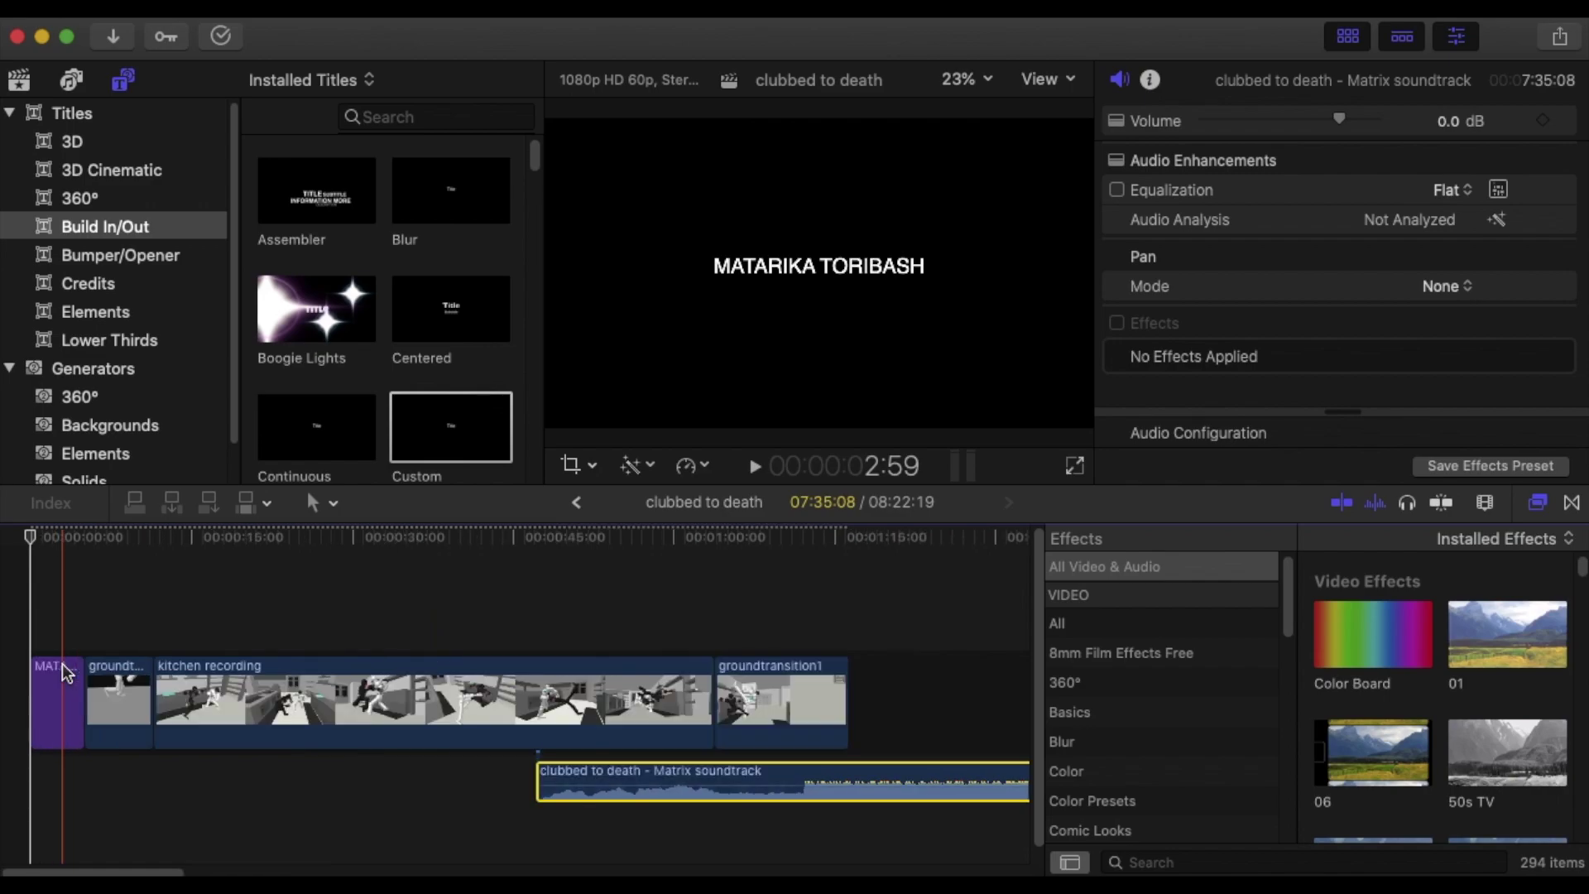
drag(637, 783, 858, 783)
drag(141, 821, 36, 751)
key(space)
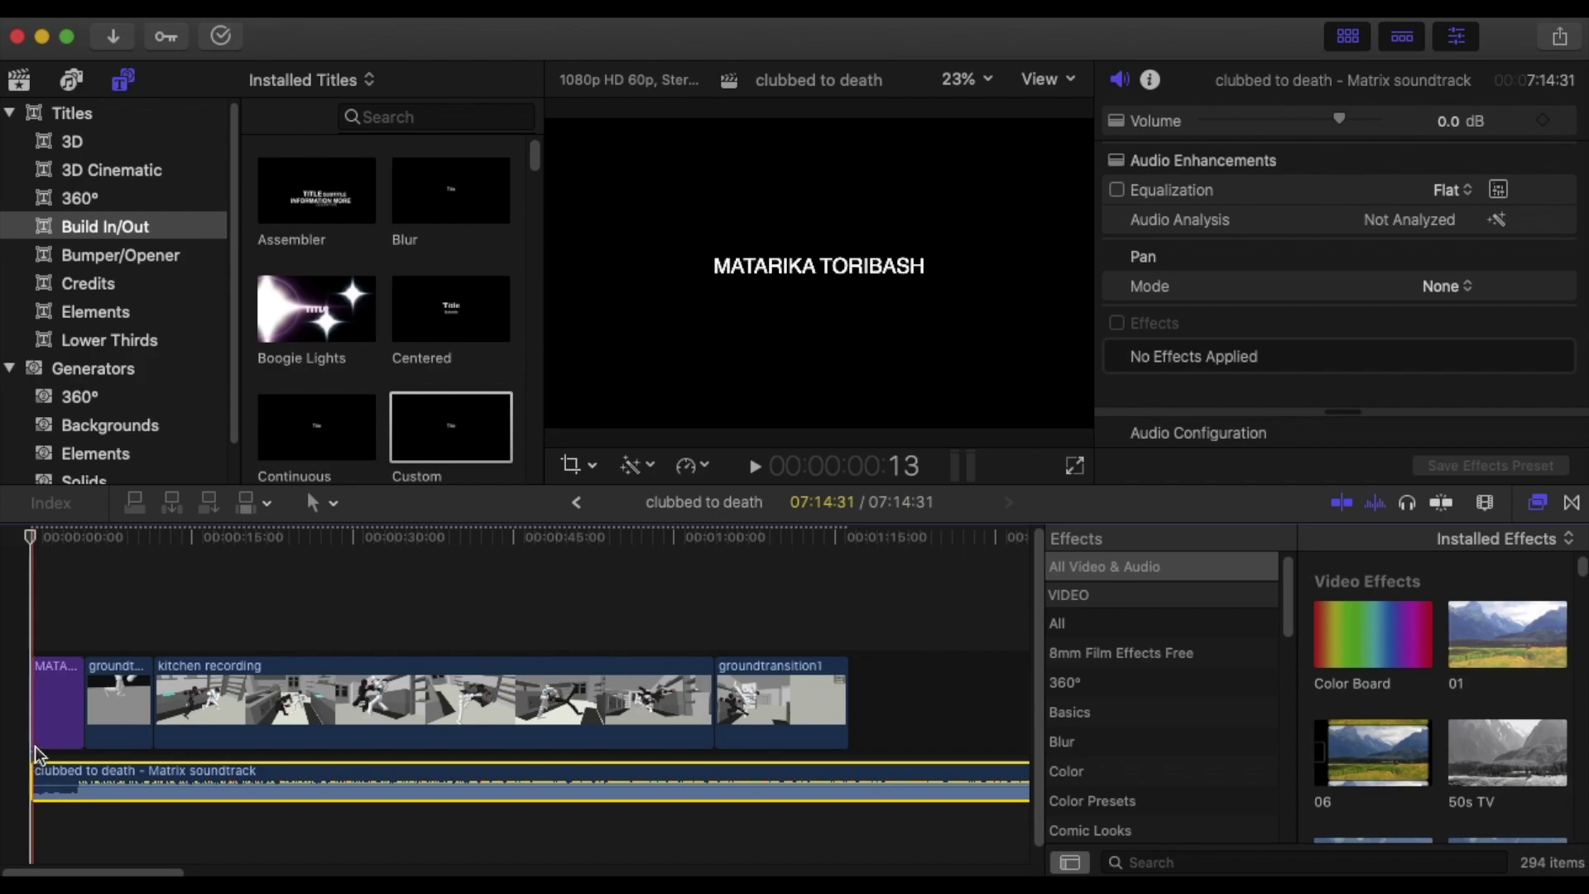
key(super+equal)
key(super+equal)
key(space)
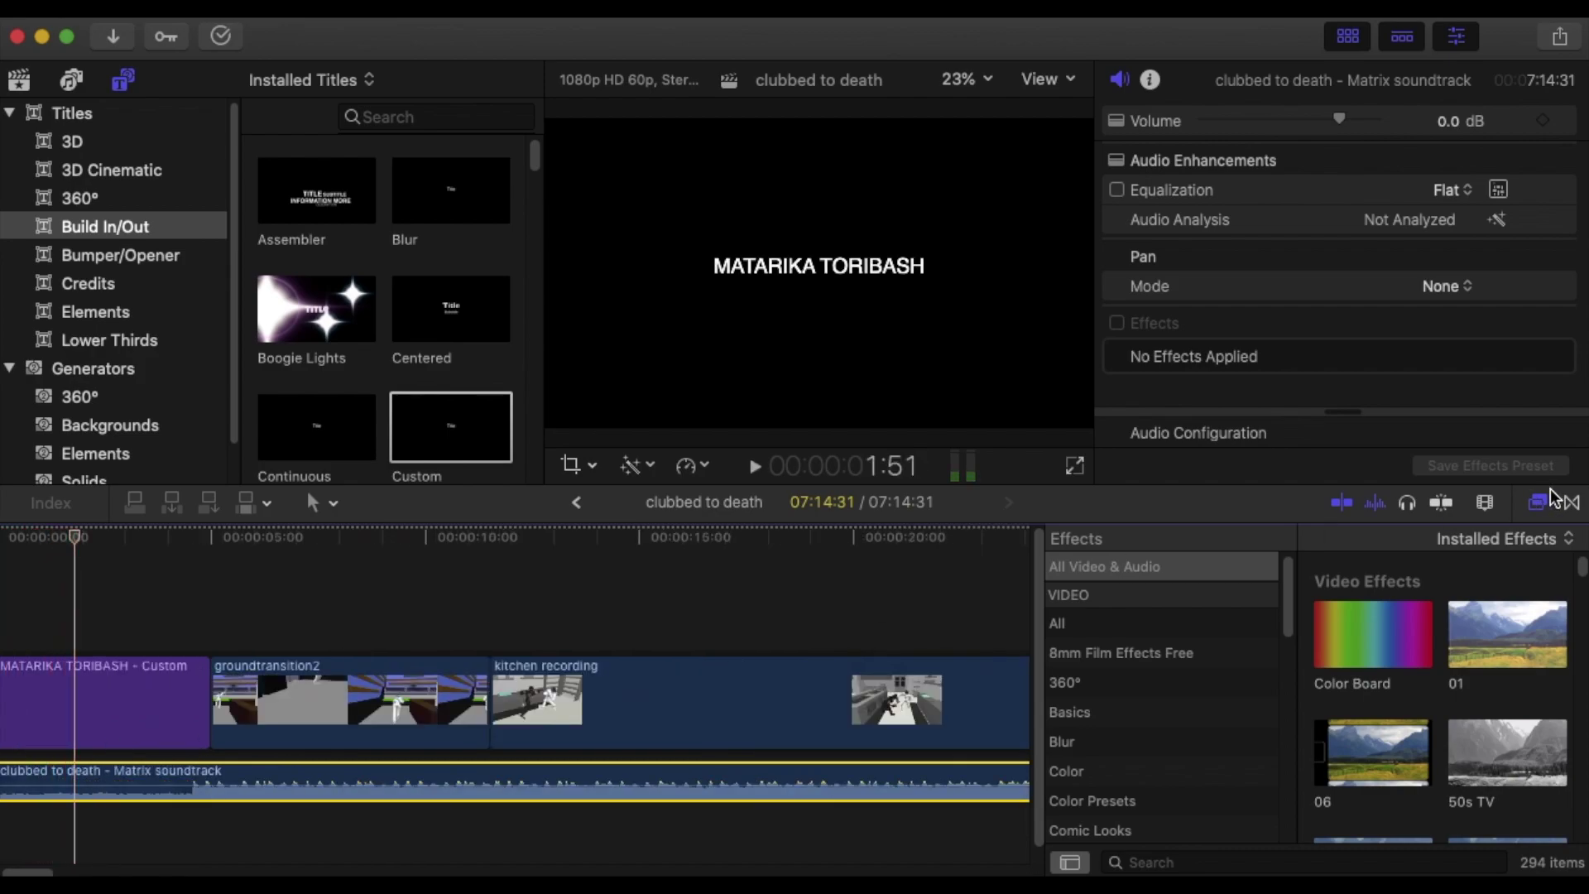
Apply a Cross Dissolve from the Dissolves transitions to the start of the title and play back the fade.
click(1572, 502)
scroll(896, 644, left, 2)
click(1080, 684)
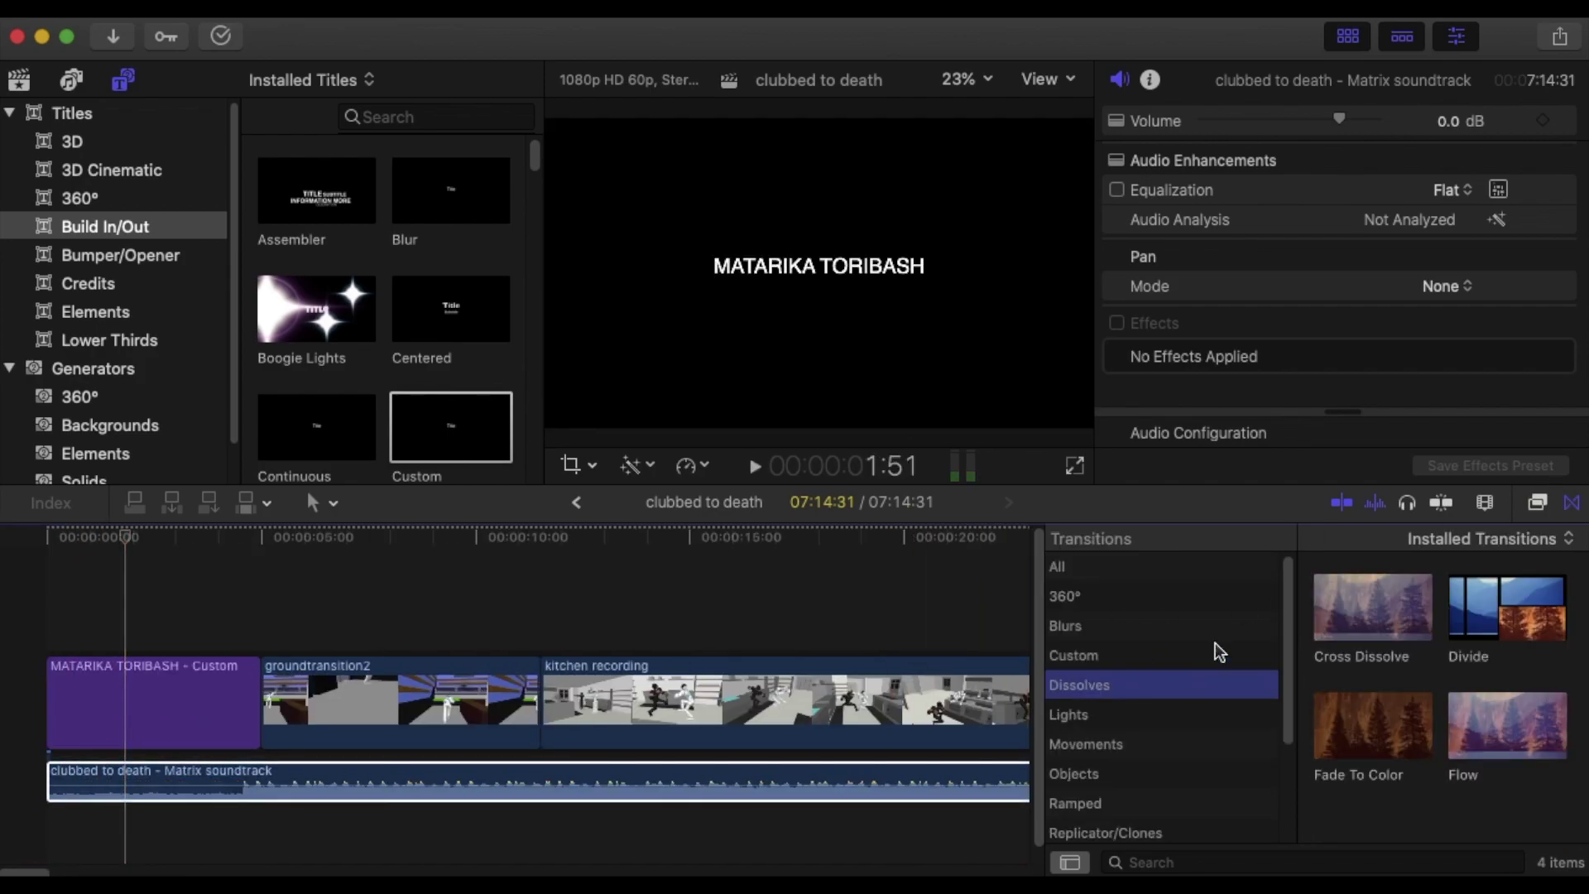
drag(1373, 607, 71, 705)
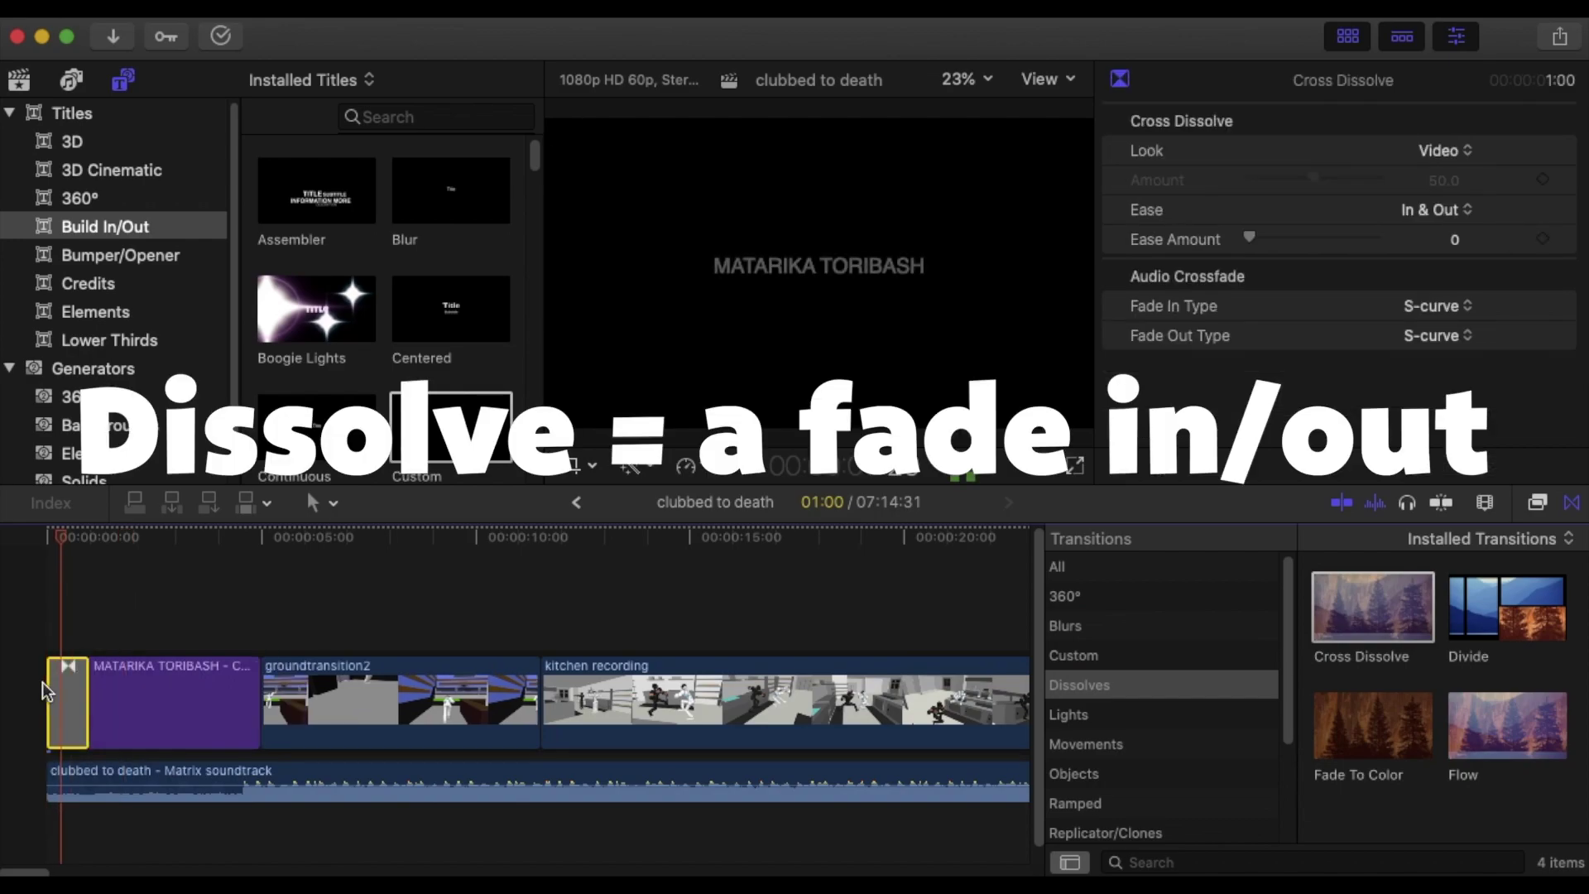
key(space)
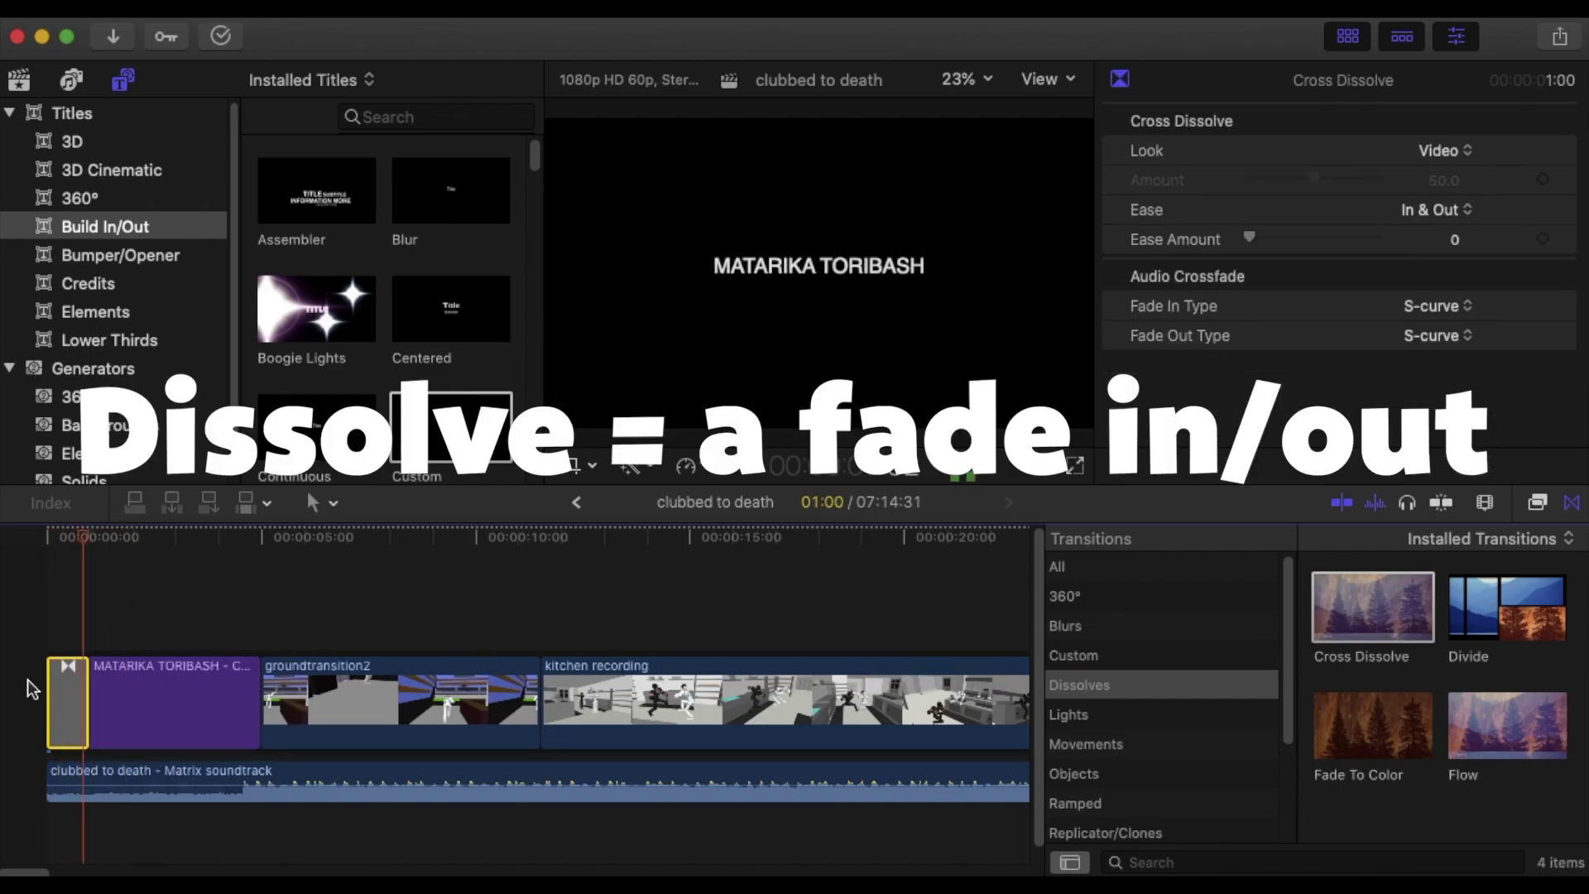
key(space)
key(space)
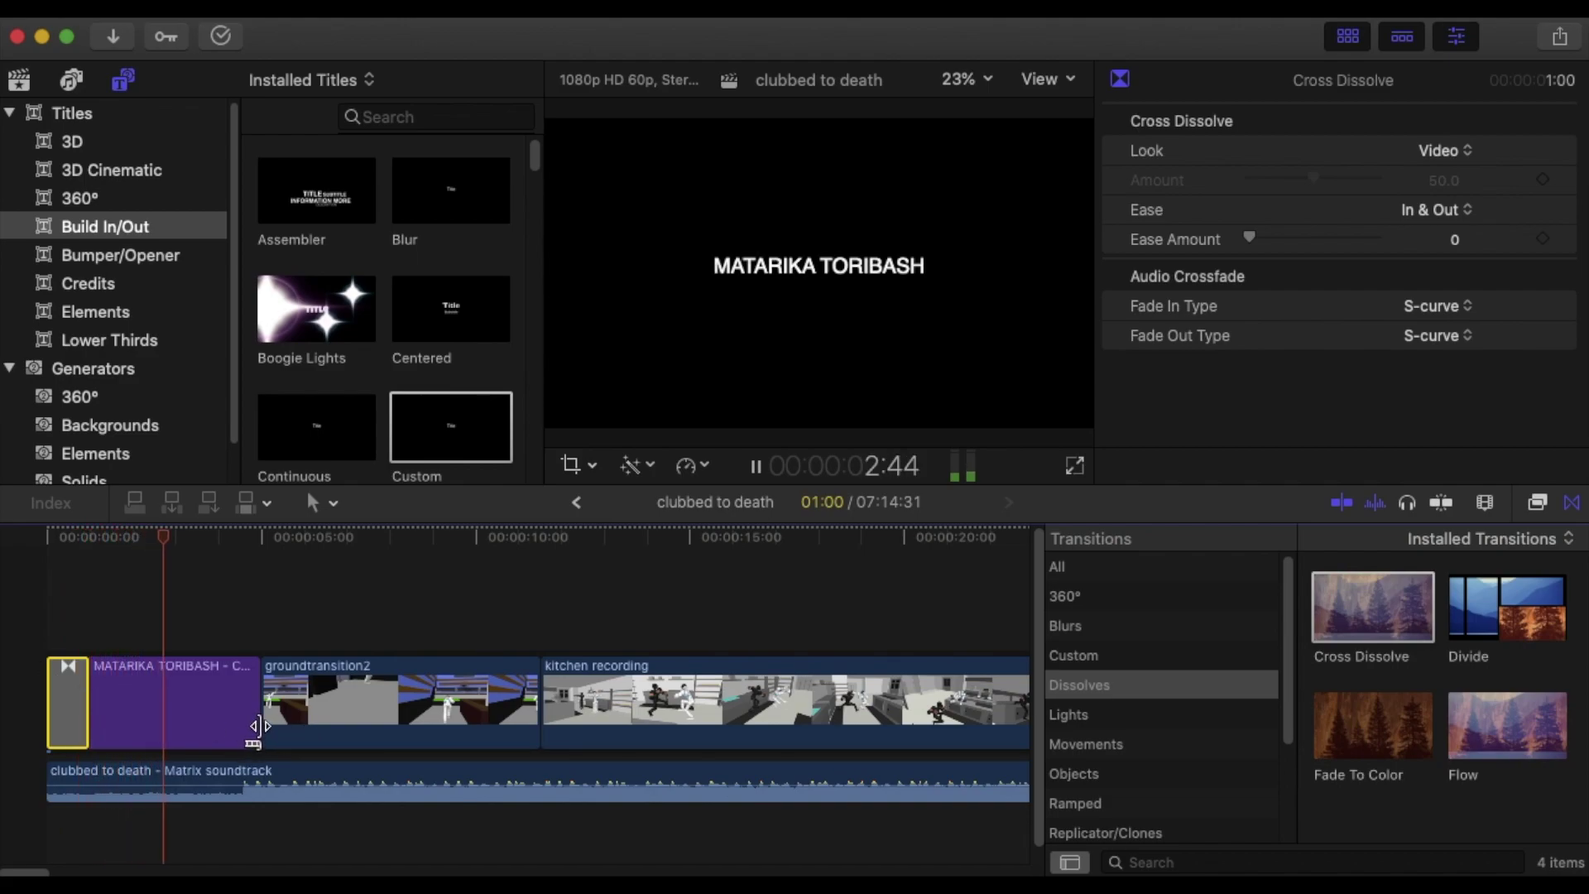
Shorten the MATARIKA TORIBASH title to 4:40 at the soundtrack's beat and remove the groundtransition2 clip.
drag(259, 734, 248, 733)
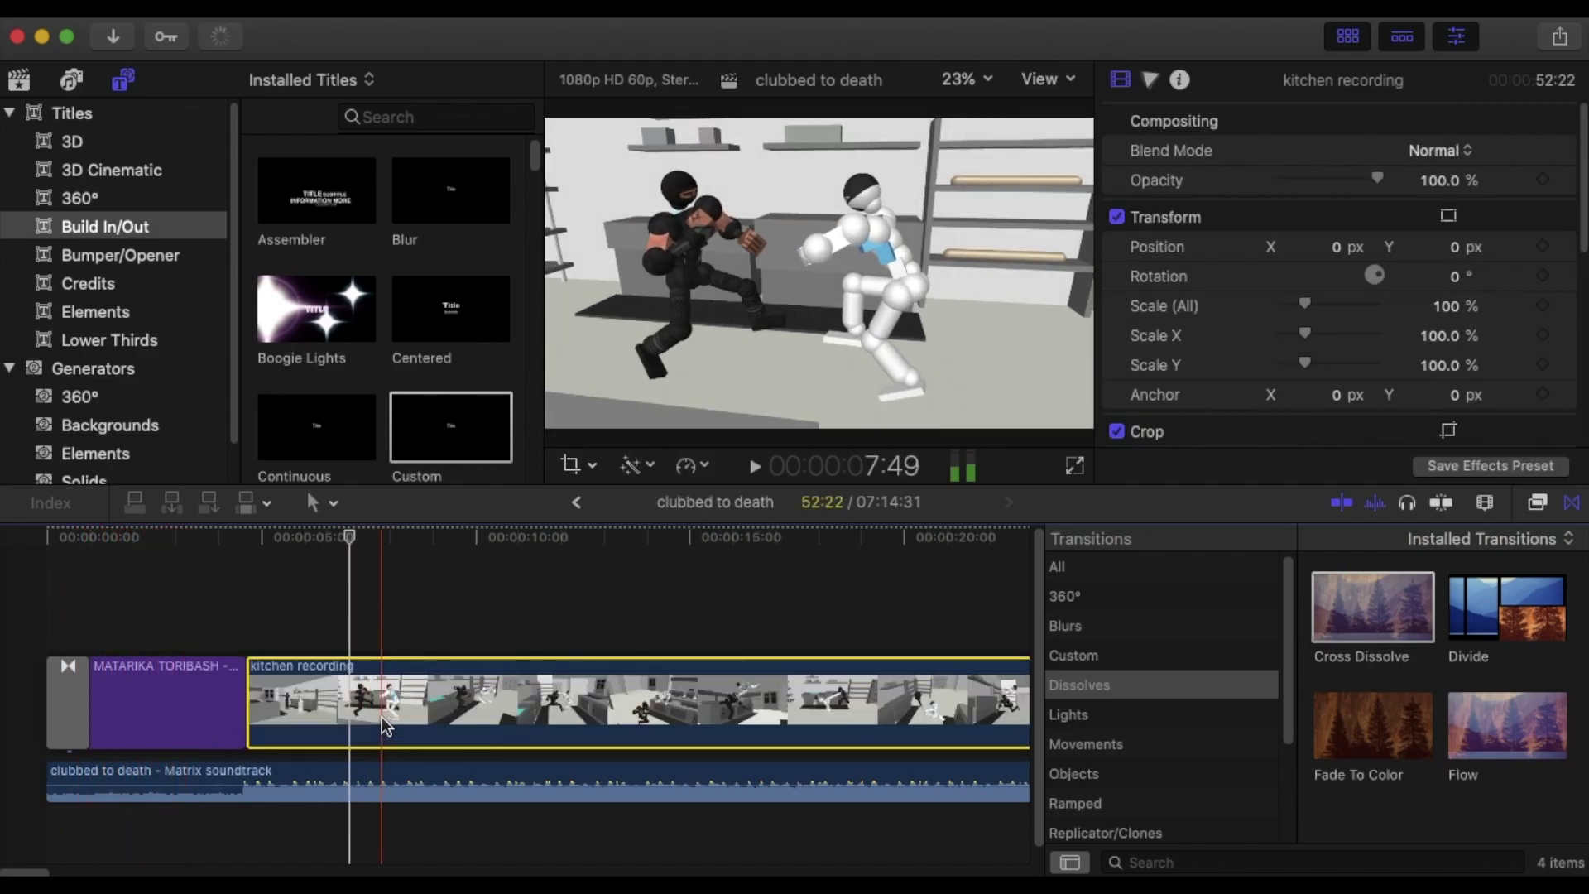
Split the kitchen recording near its start, delete the opening piece to leave 49:15, and play back the cut.
key(super+b)
key(Delete)
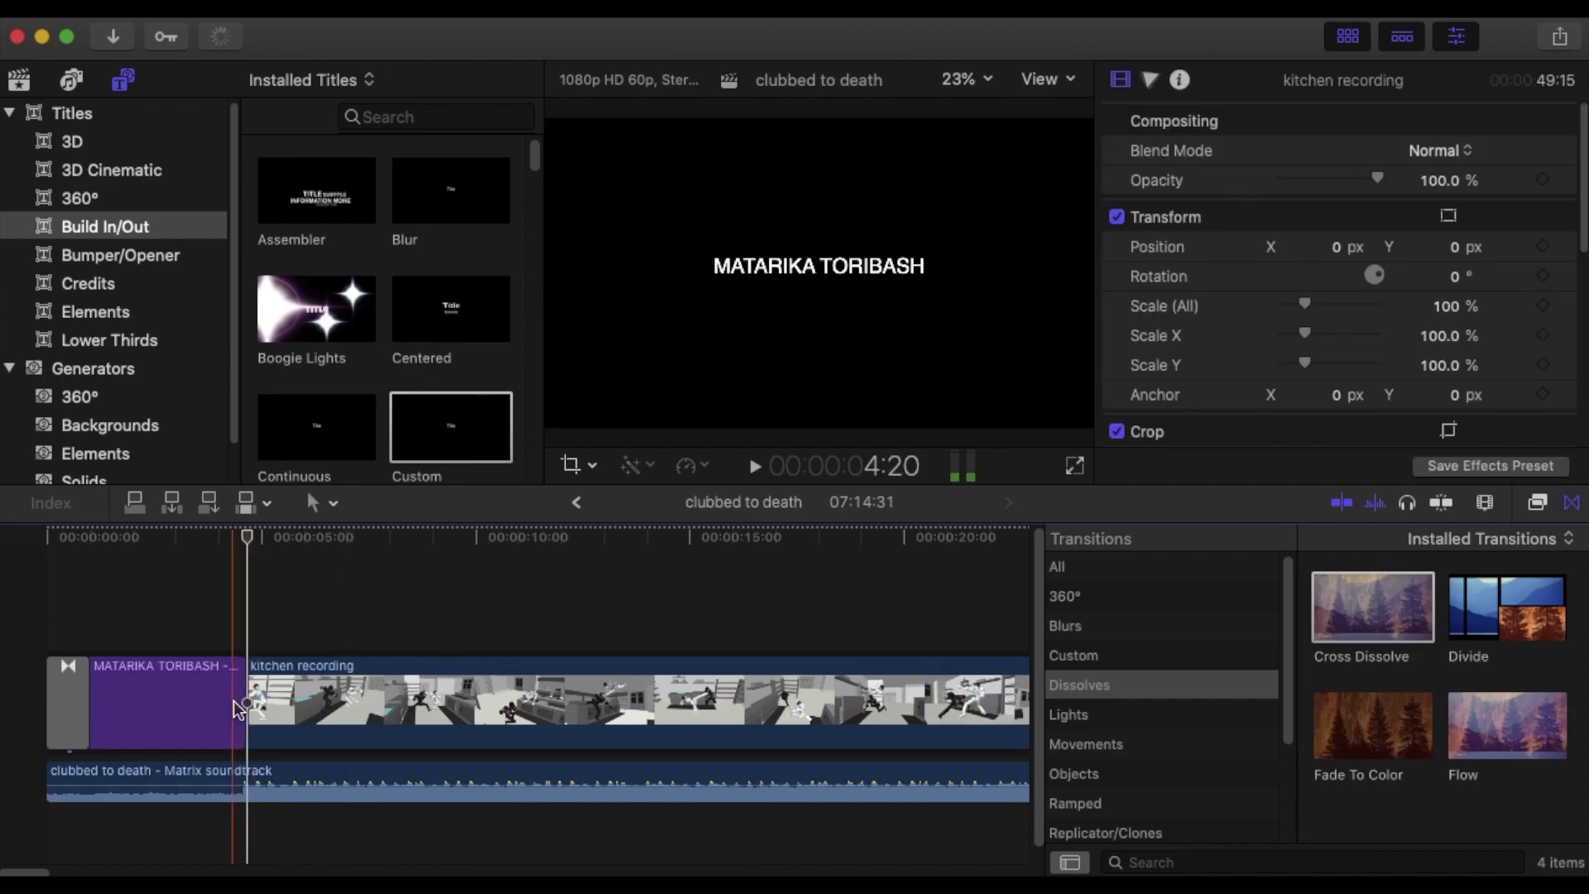
key(space)
key(space)
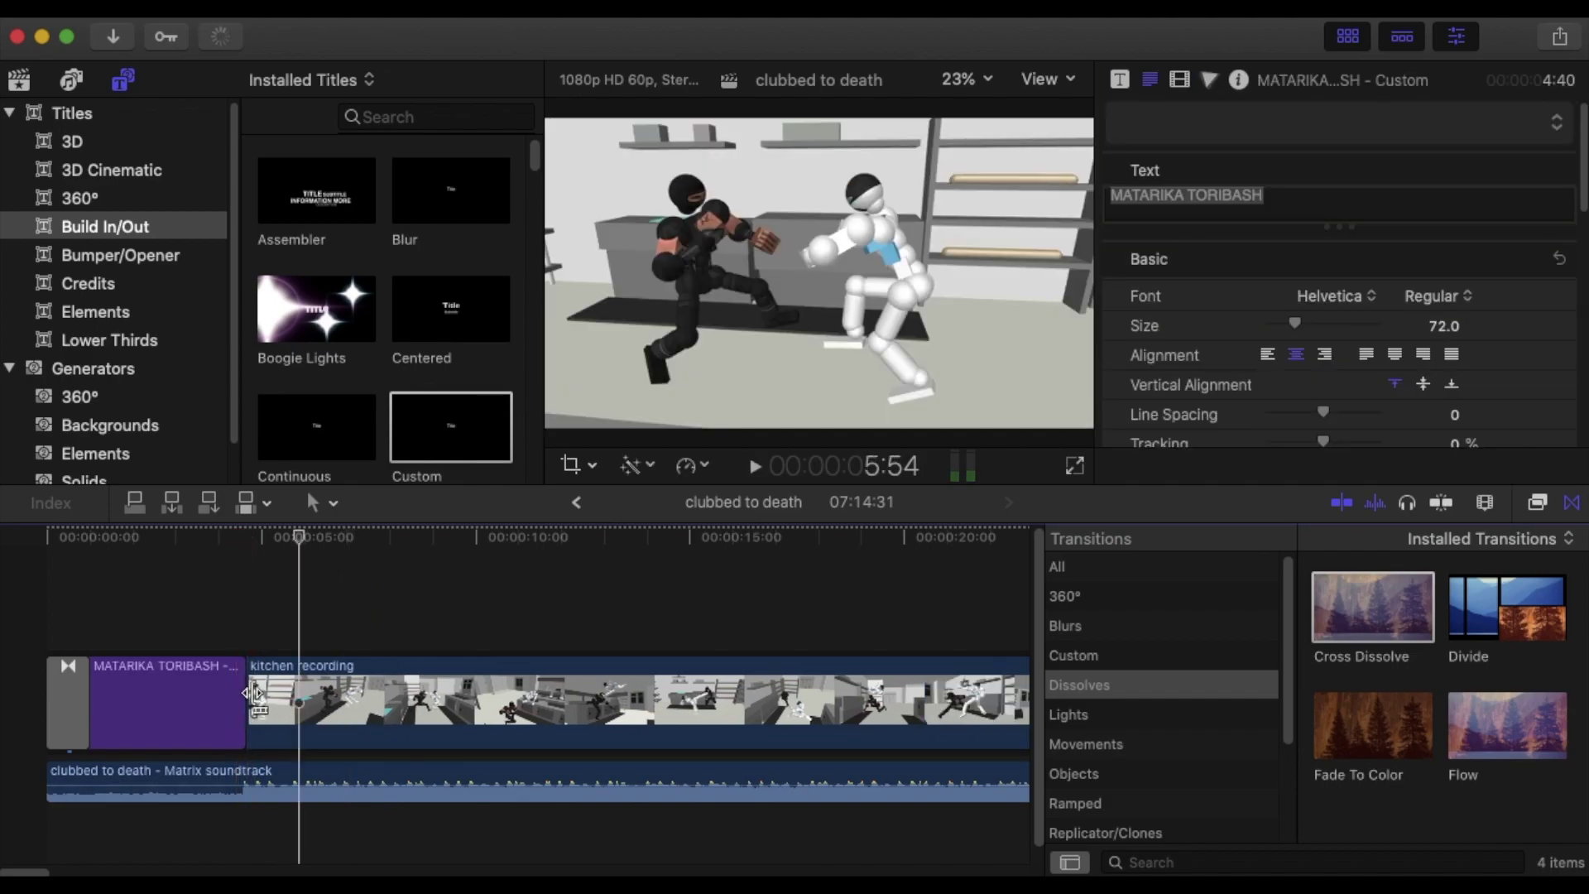
key(space)
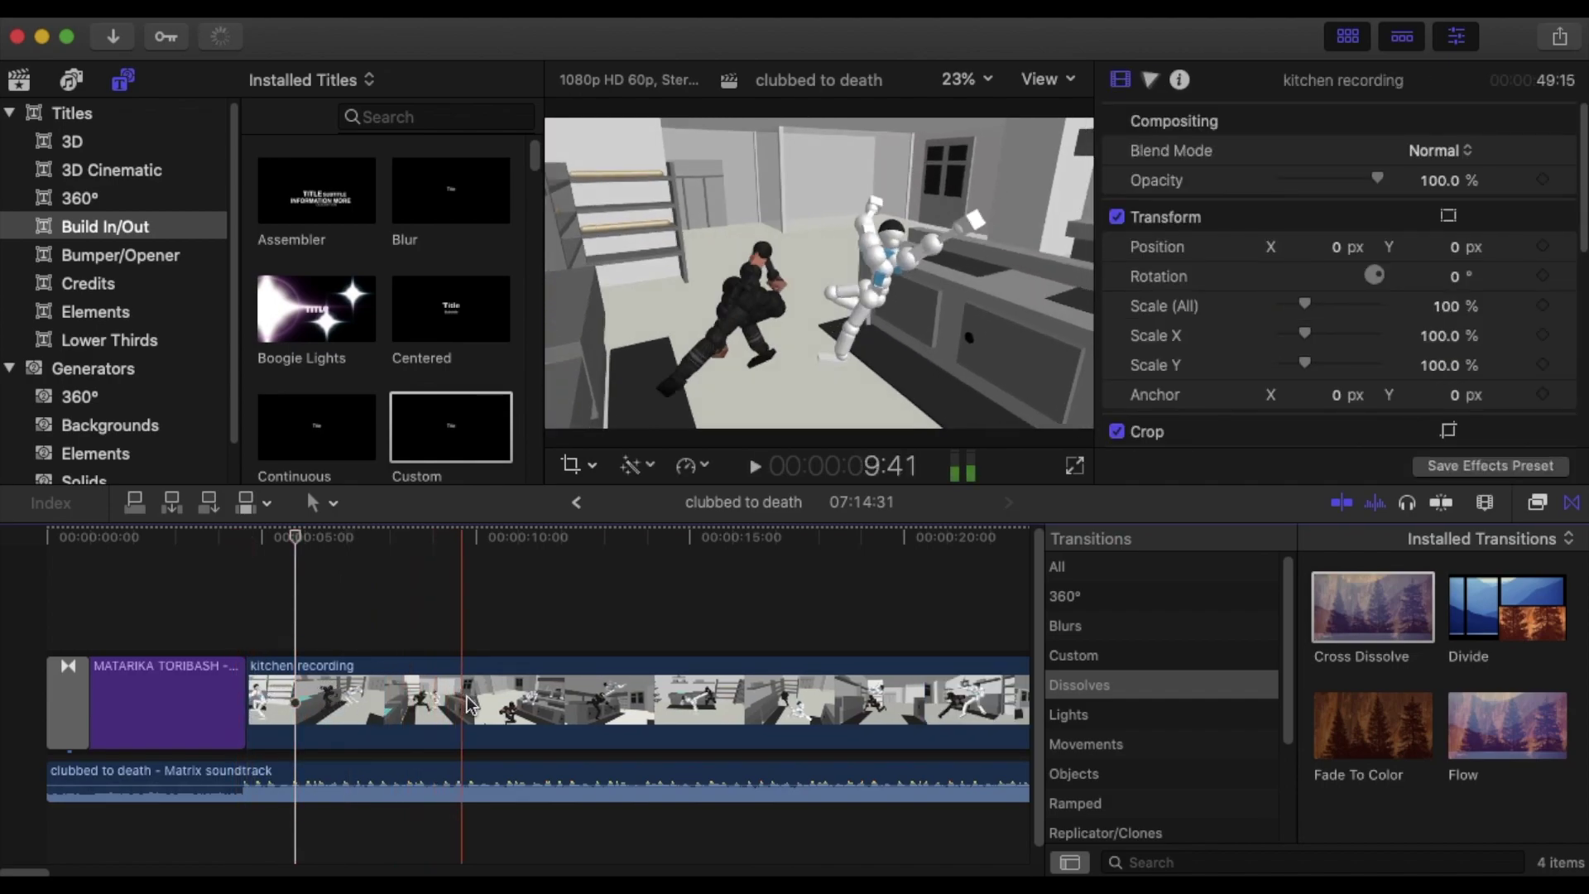
key(space)
key(space)
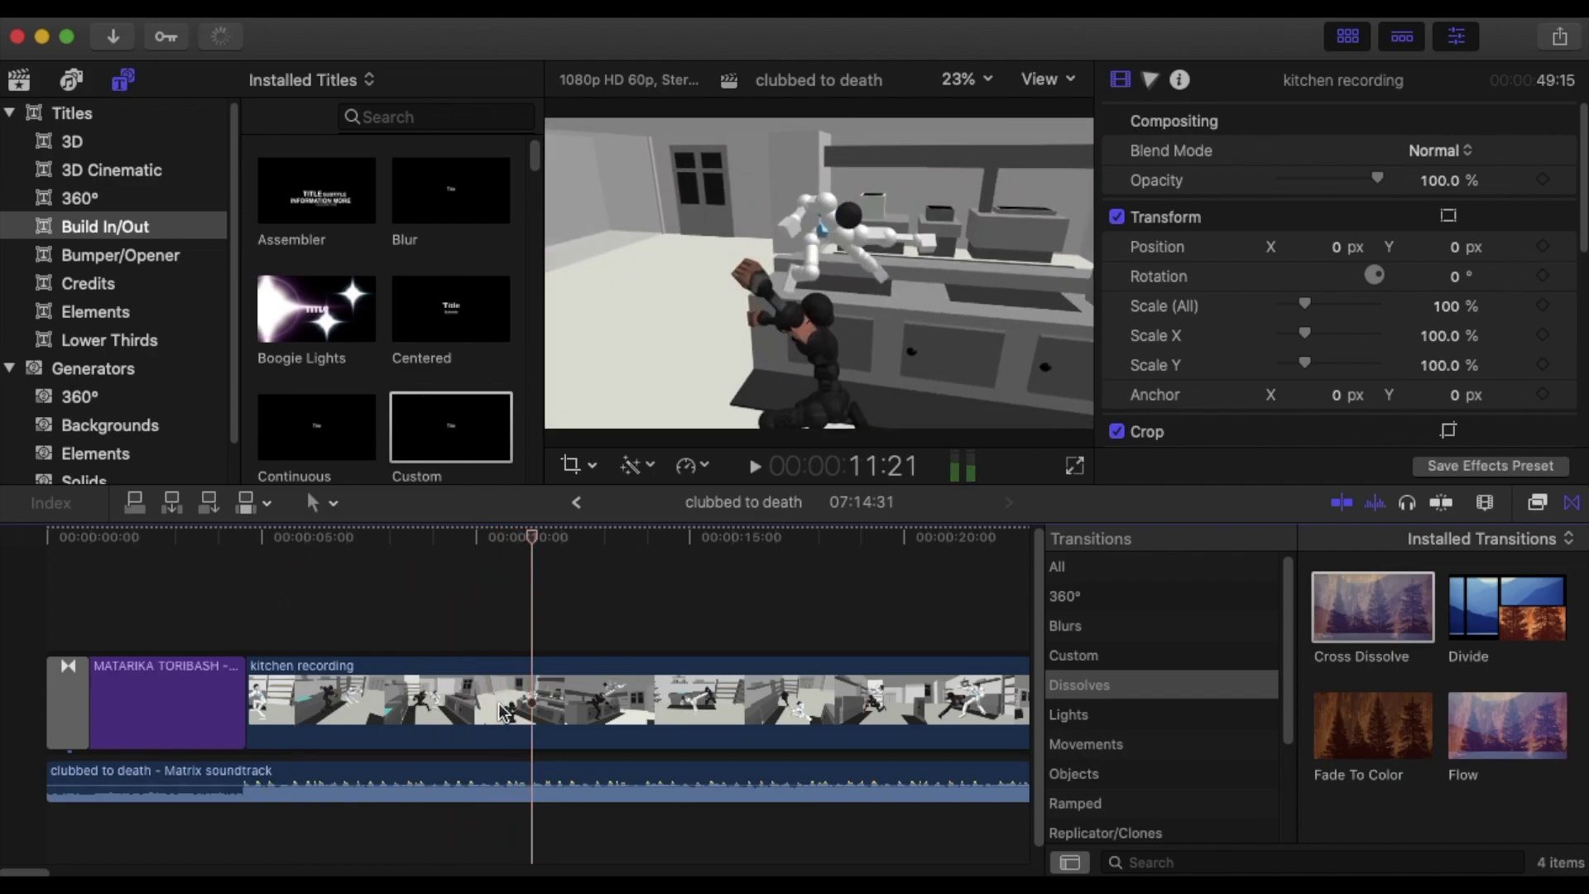
Retime the kitchen recording clip to Fast 2x.
click(503, 703)
click(439, 19)
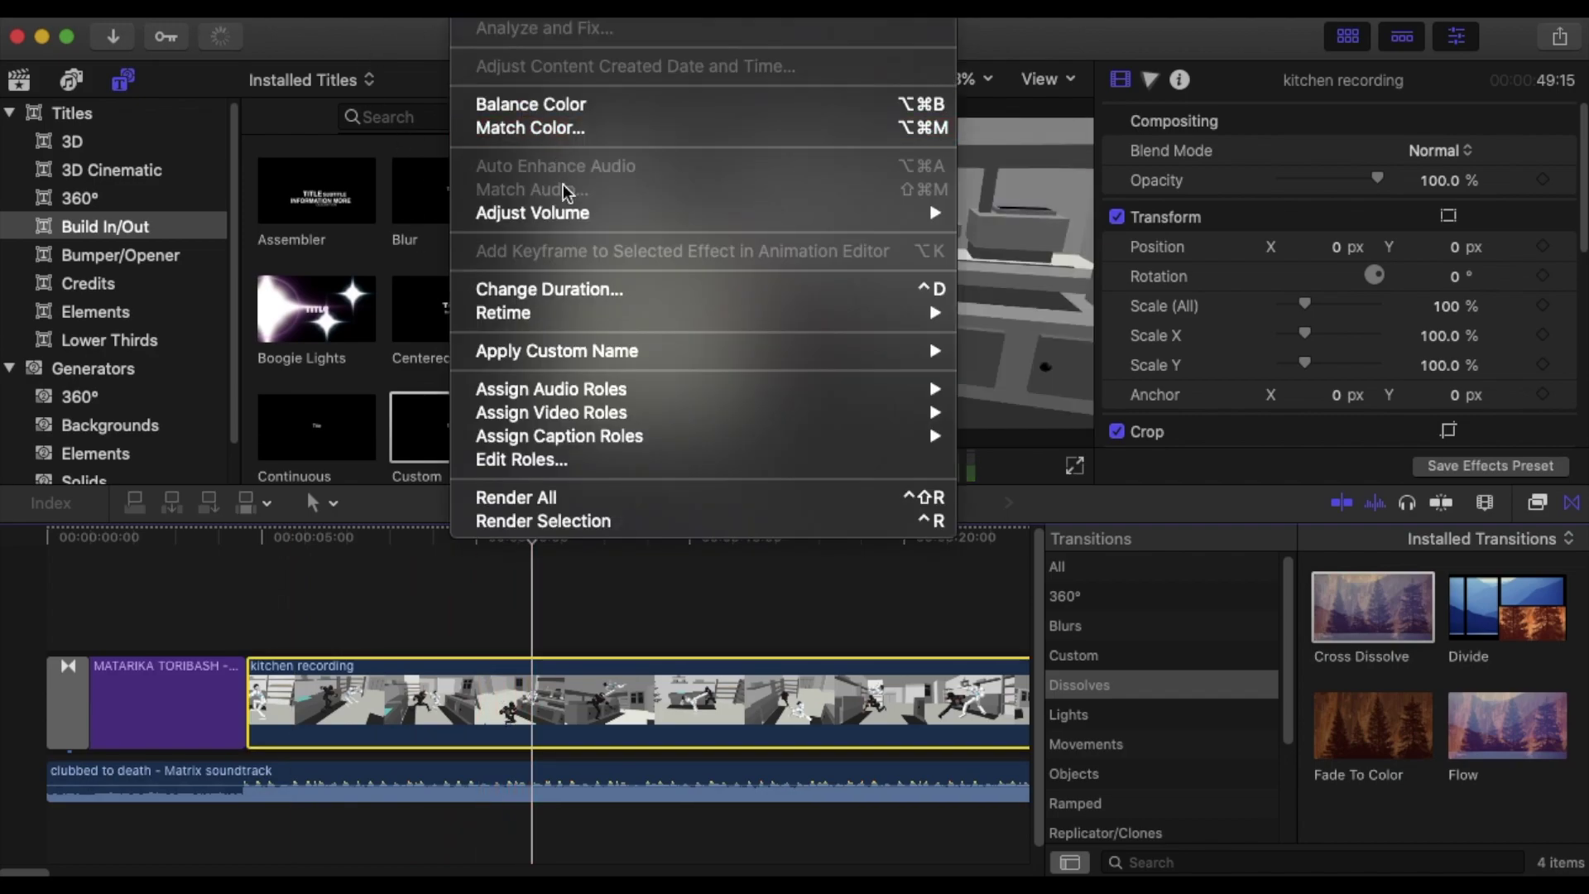
mouse_move(539, 315)
mouse_move(1130, 346)
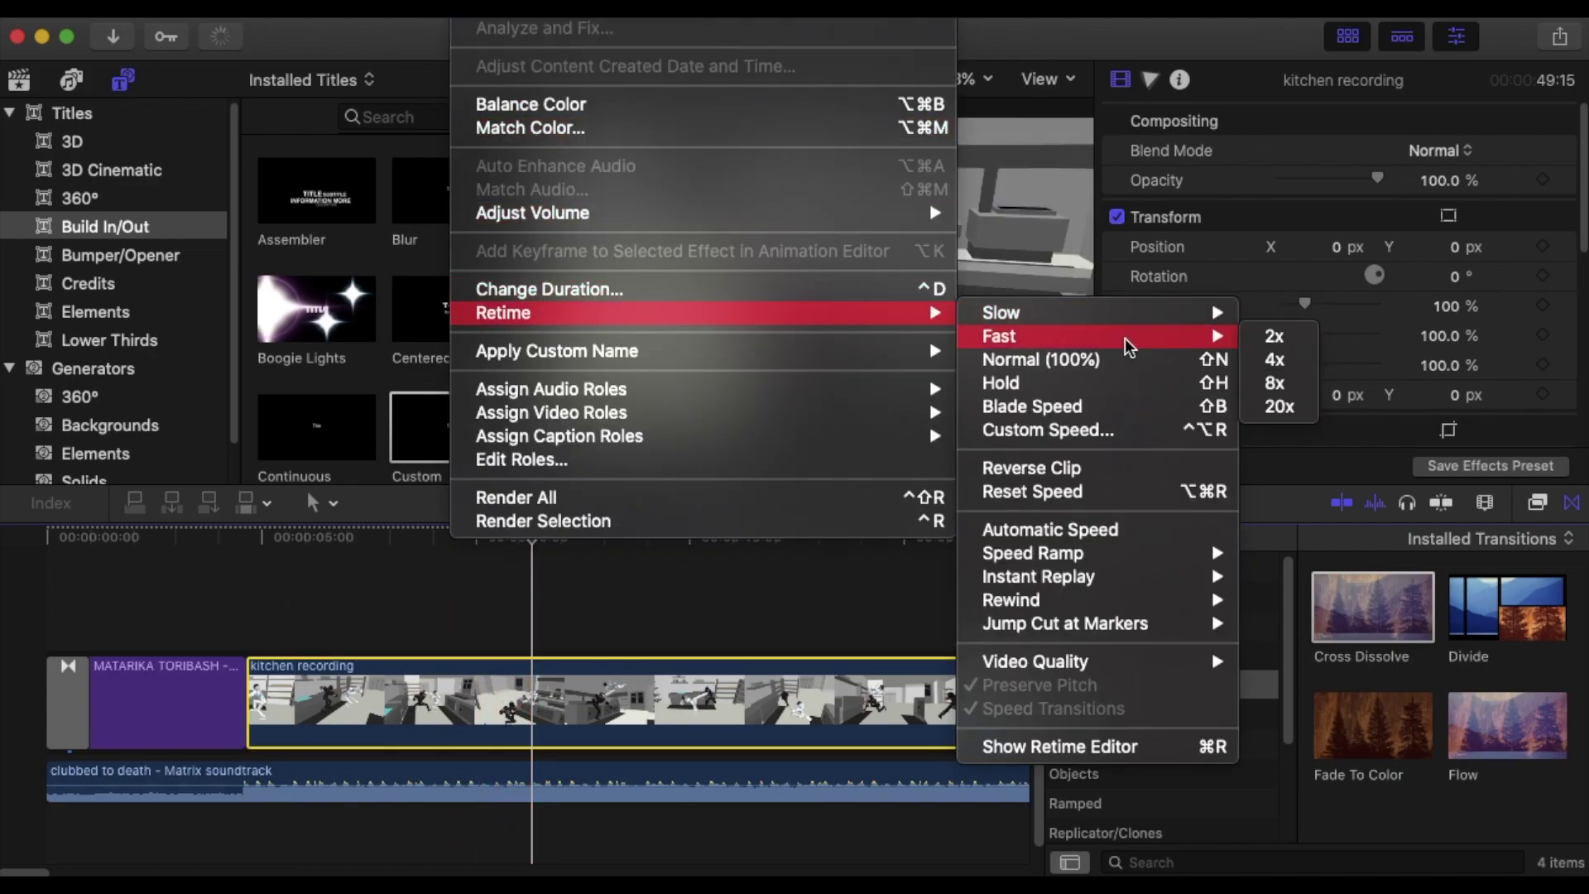
click(1307, 337)
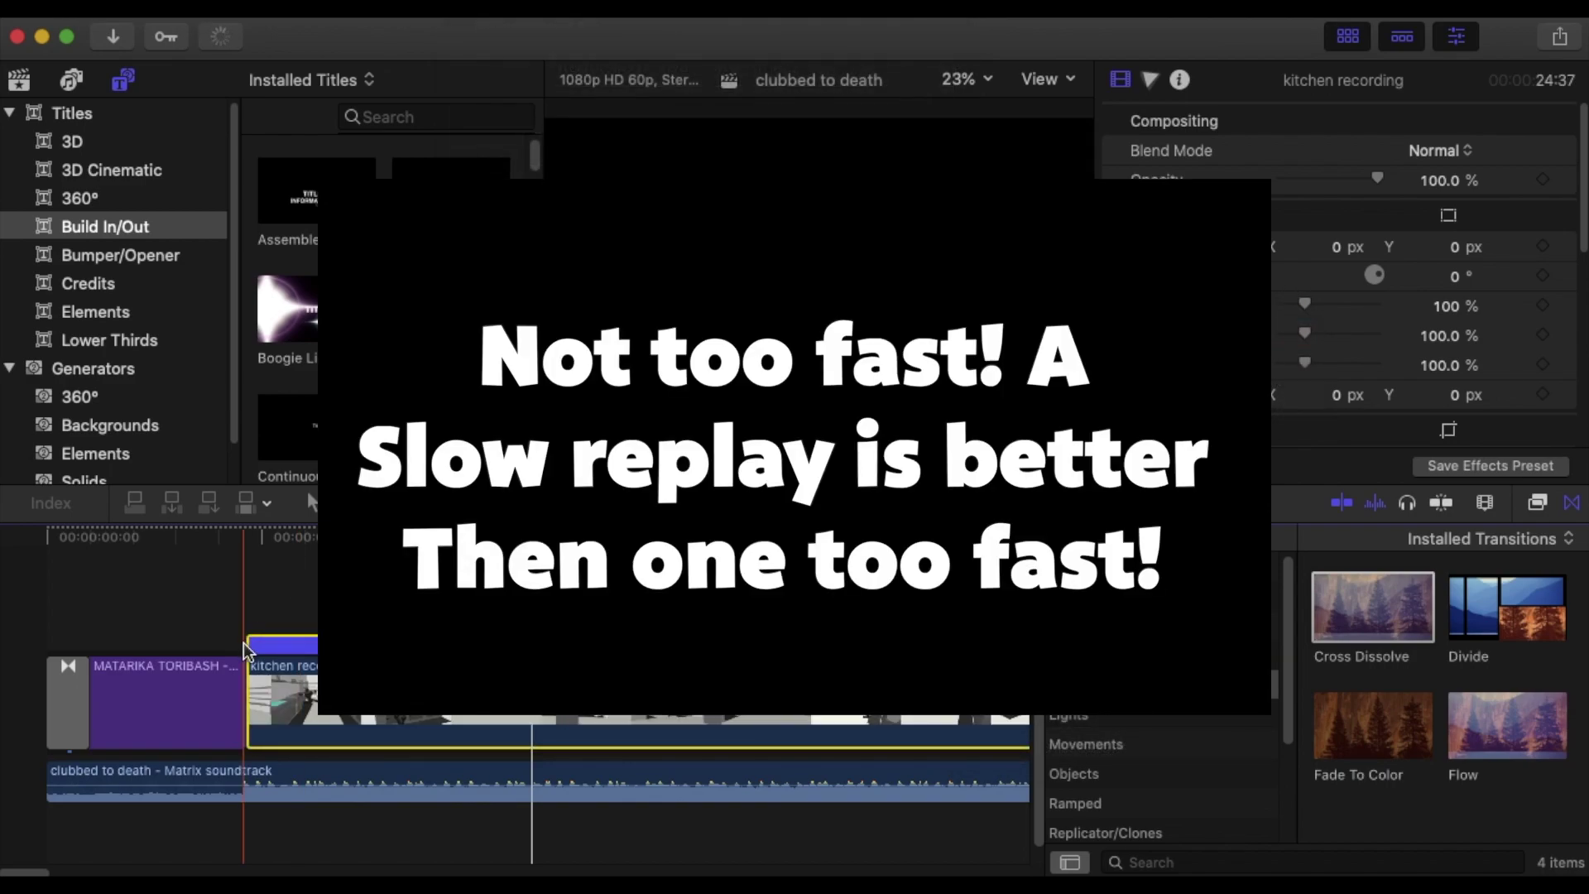
Play the opening of the sped-up kitchen recording several times to judge its pace.
key(space)
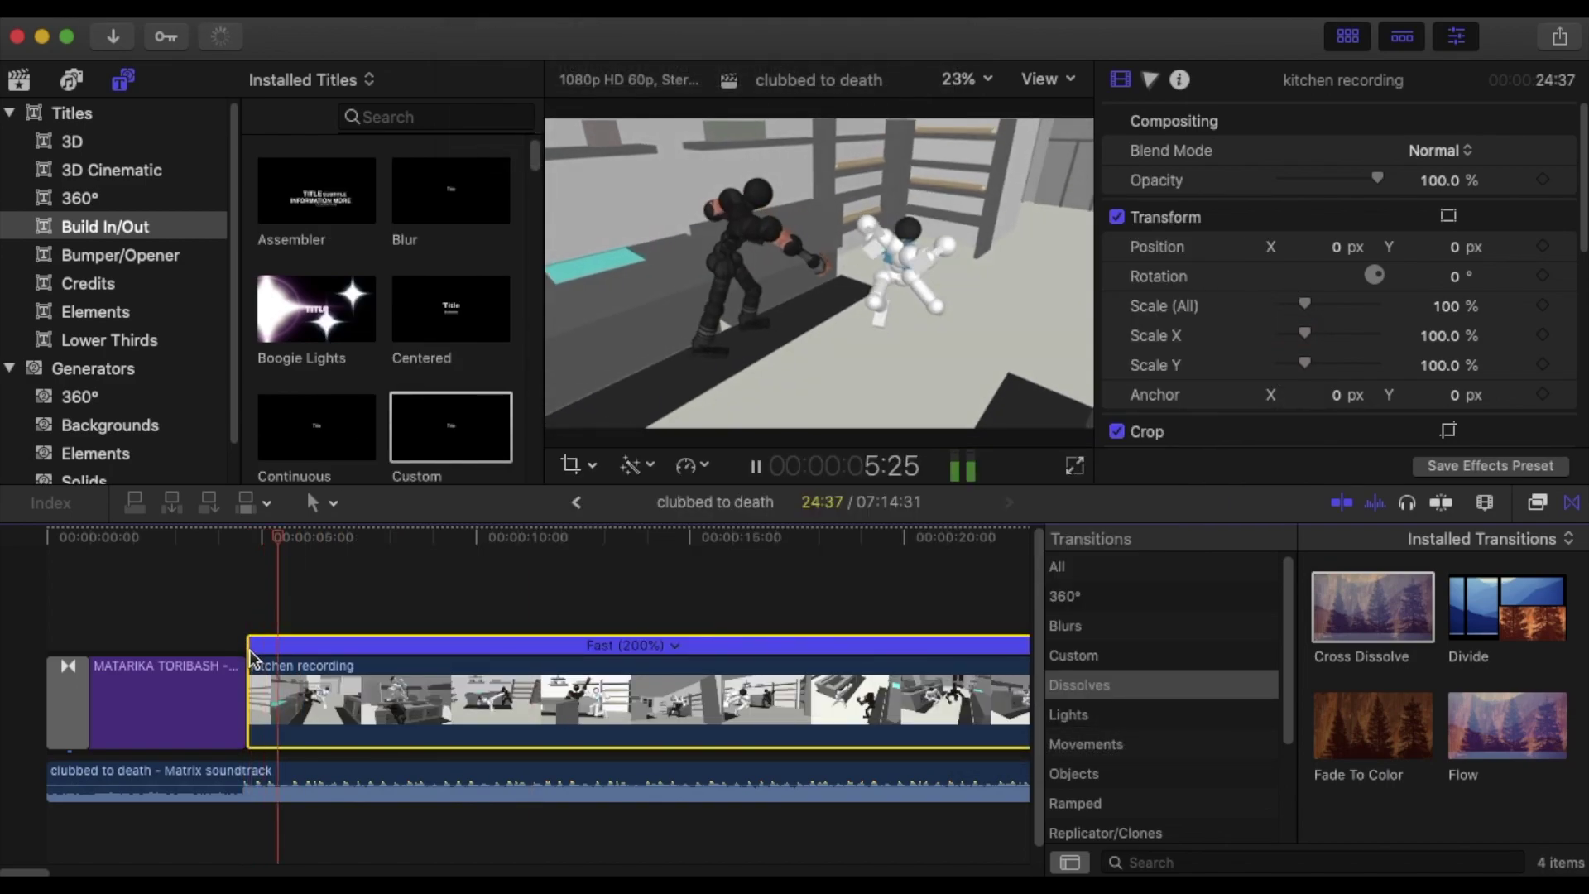
click(259, 666)
key(space)
key(space)
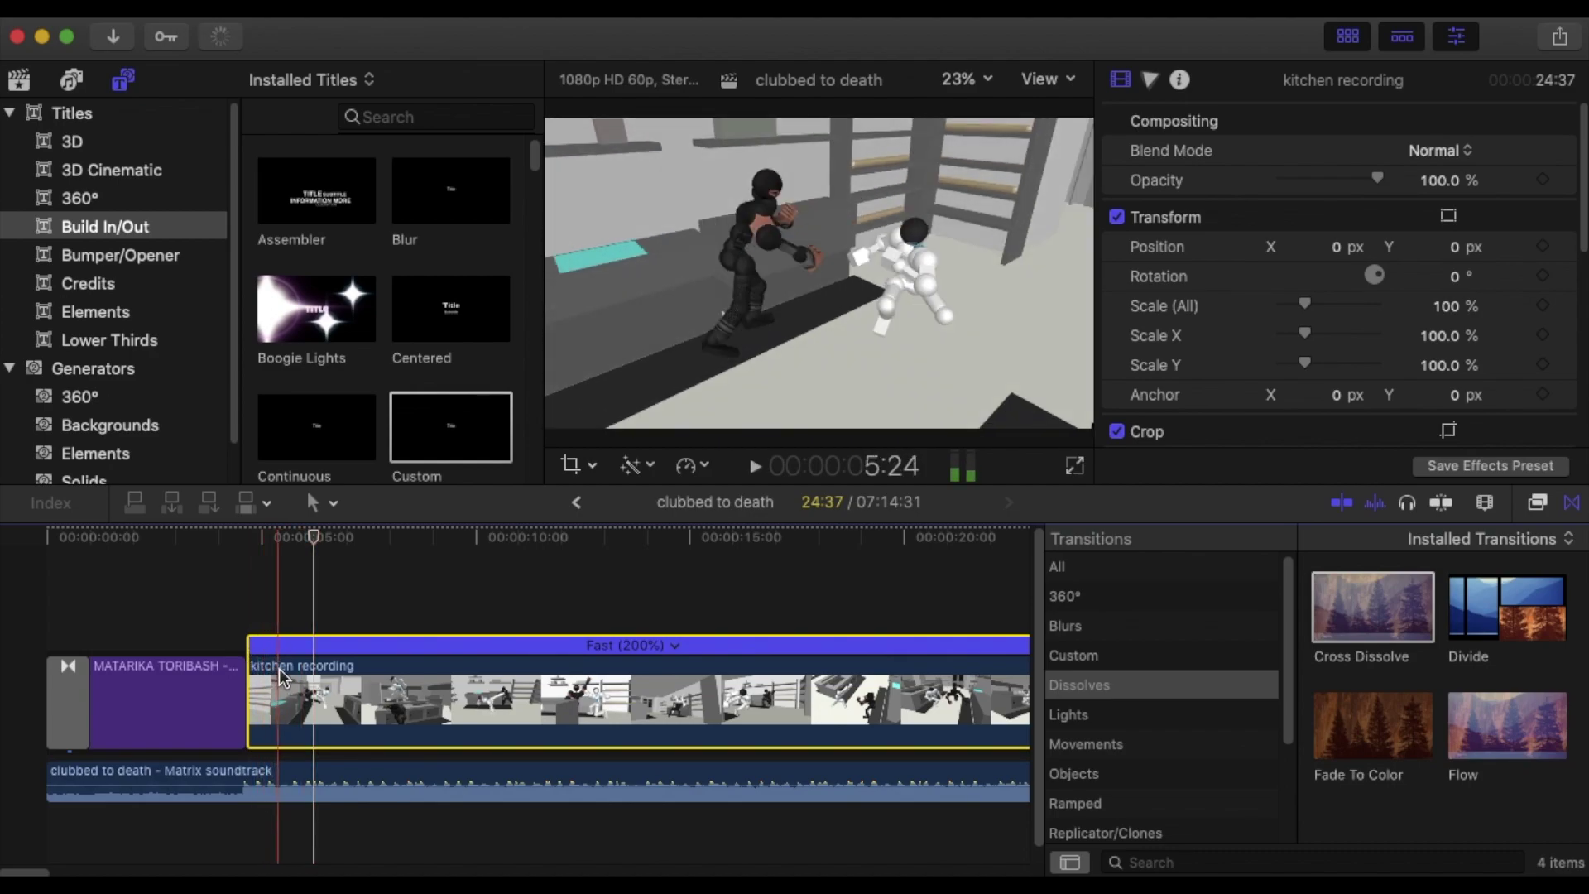
click(253, 671)
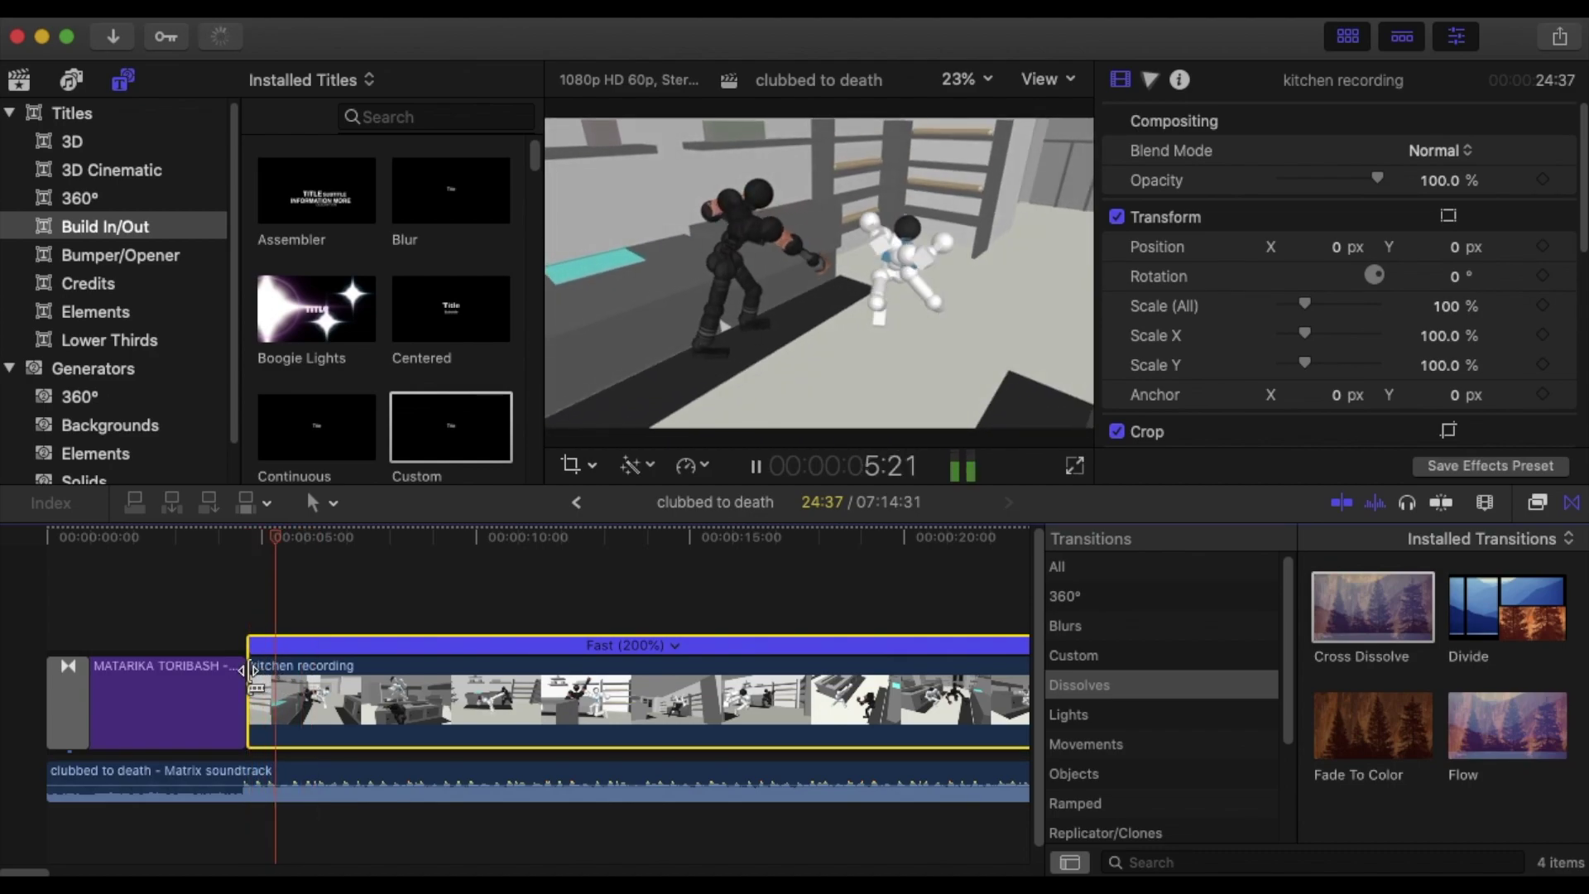
click(257, 679)
key(space)
key(space)
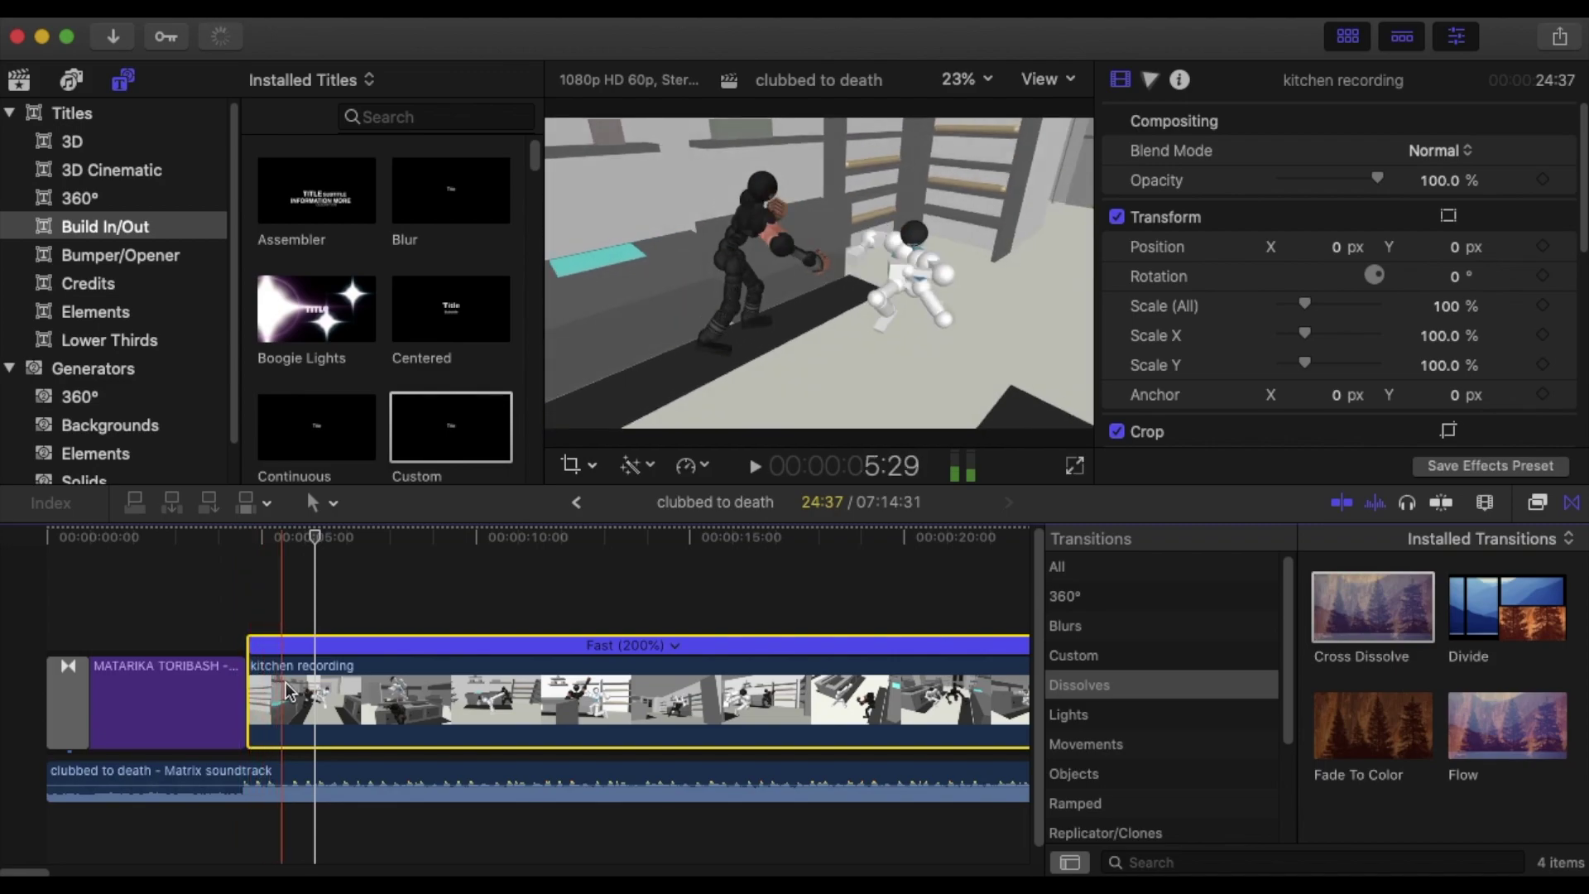
click(260, 695)
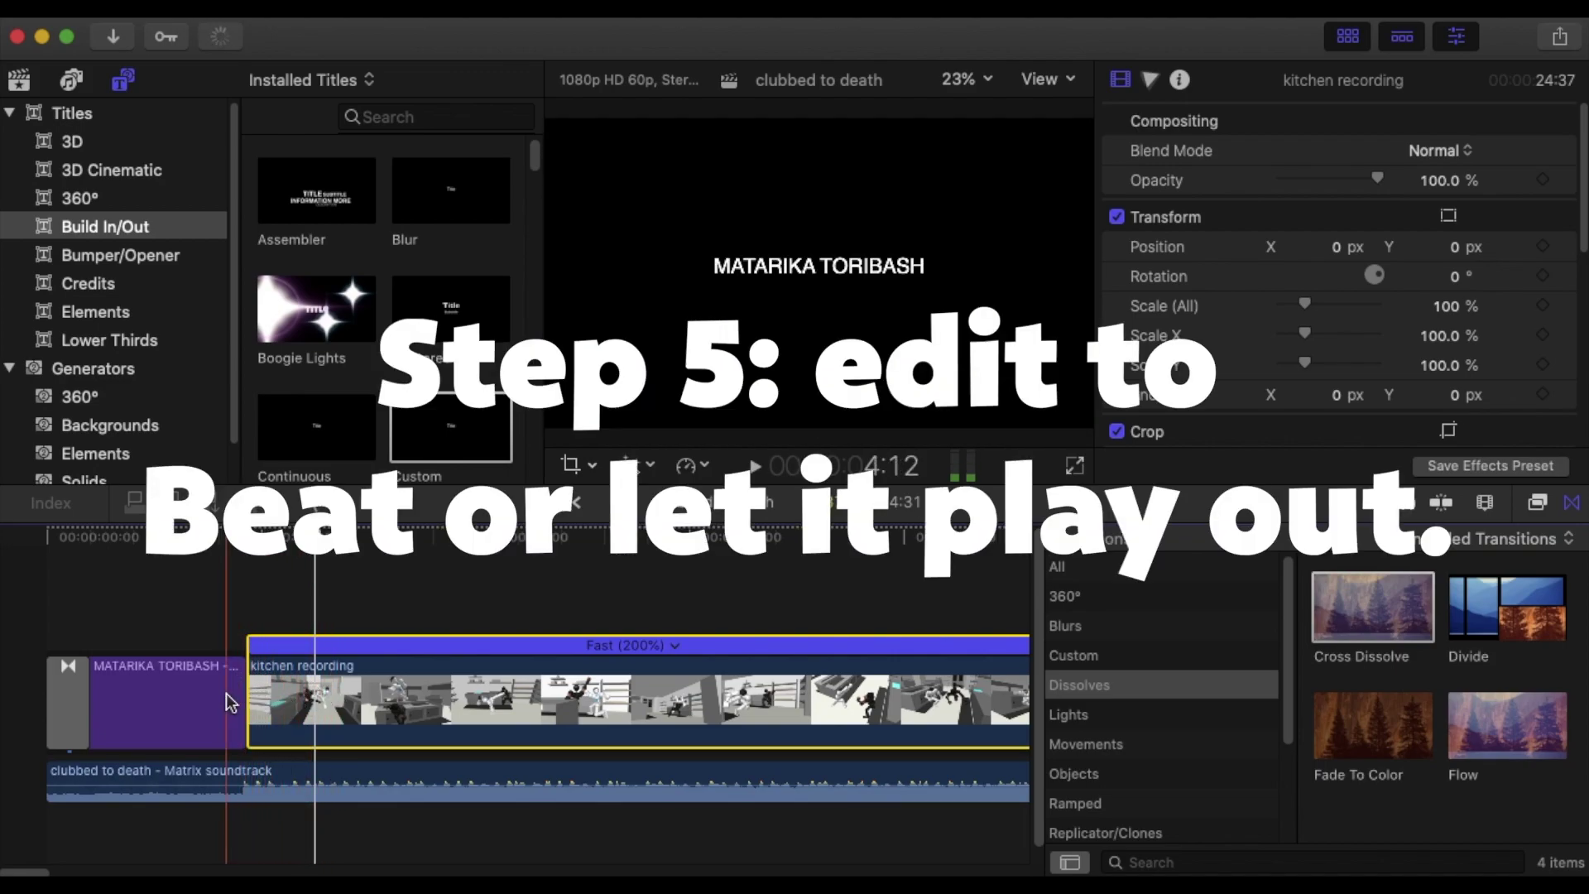
Play from the title into the kitchen recording and check how the fight moves line up with the soundtrack's beat.
key(super+equal)
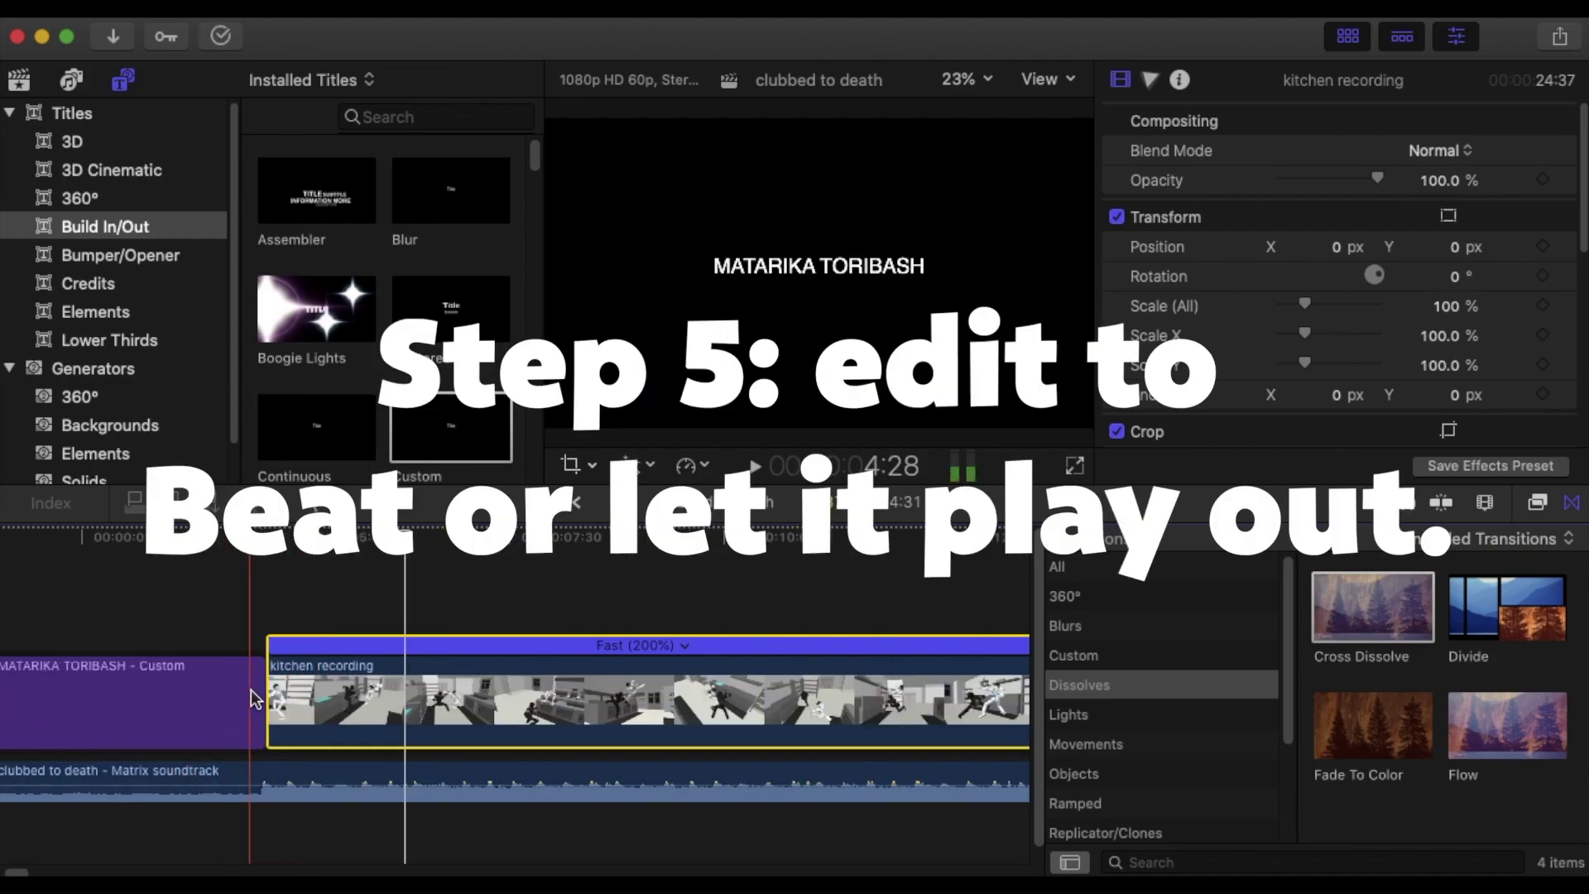
key(space)
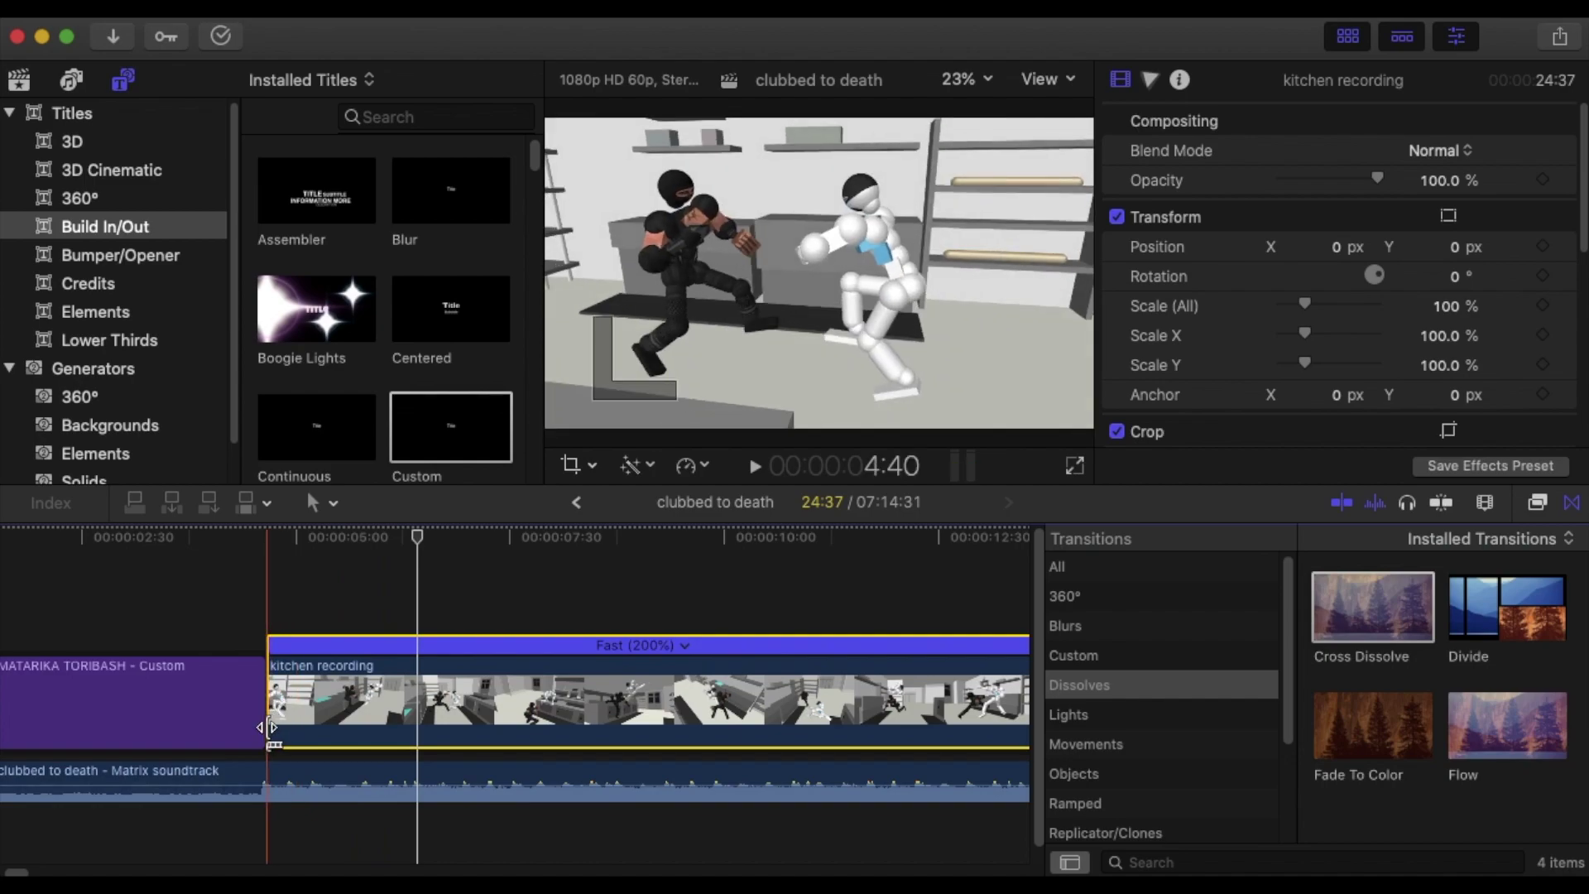
key(space)
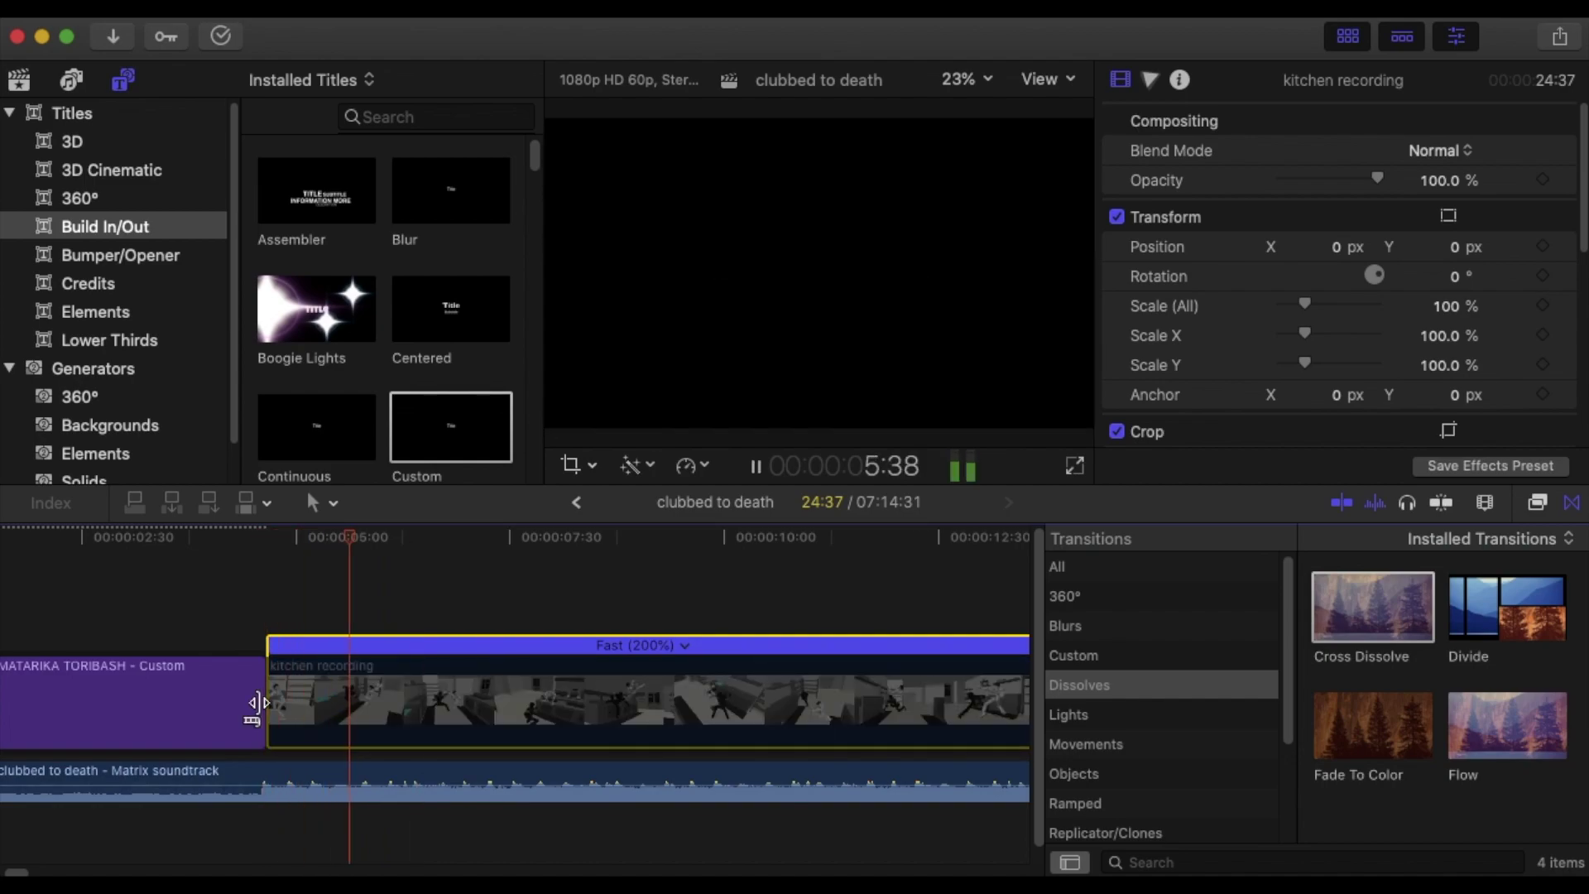
key(space)
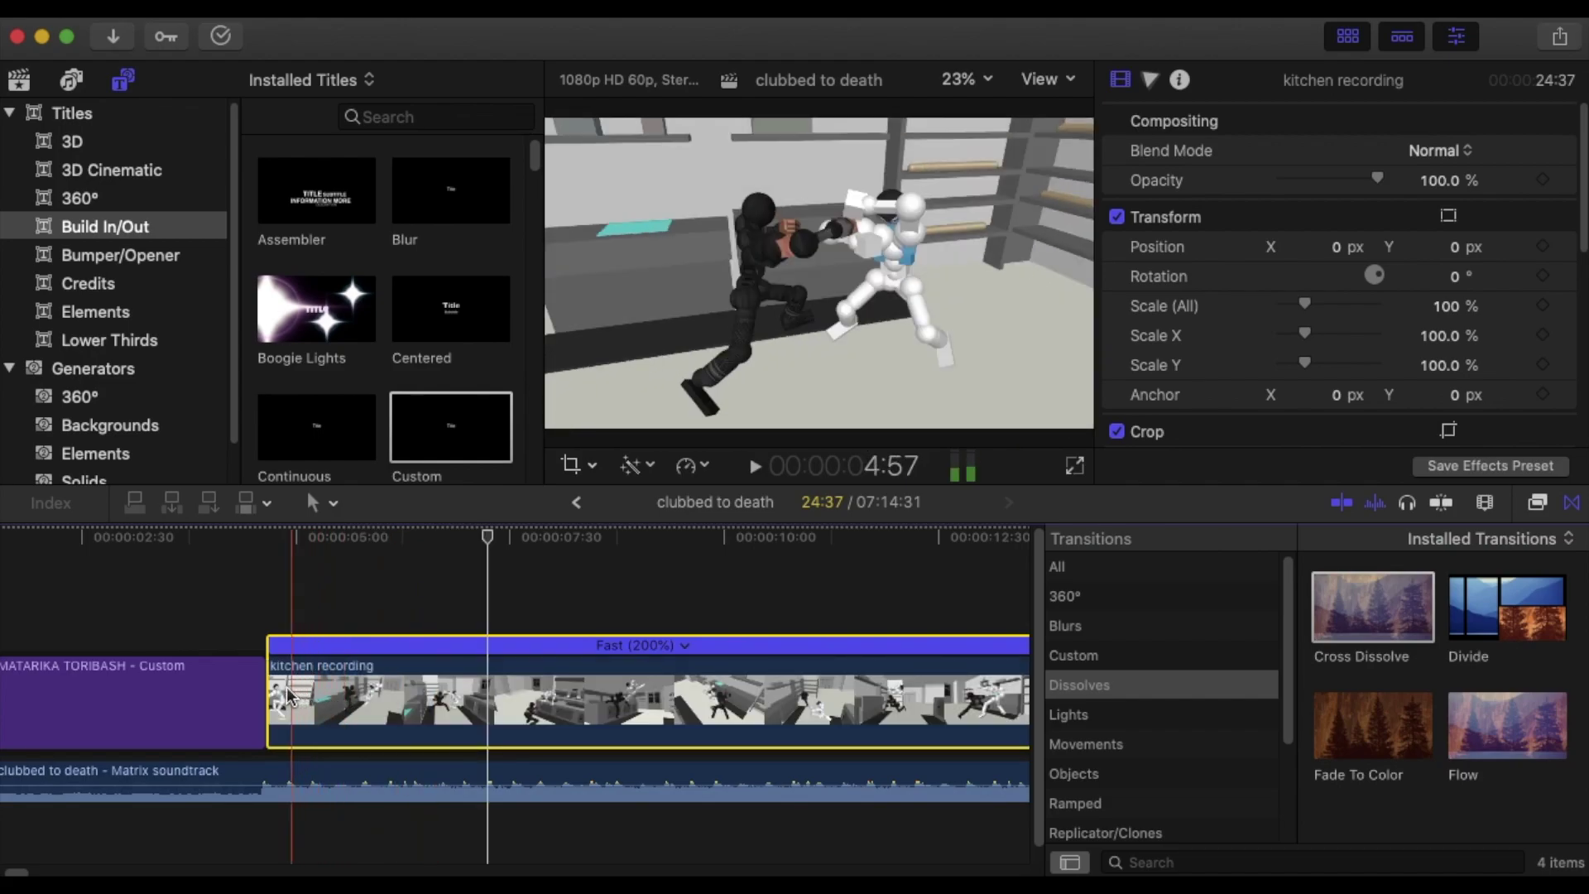
key(space)
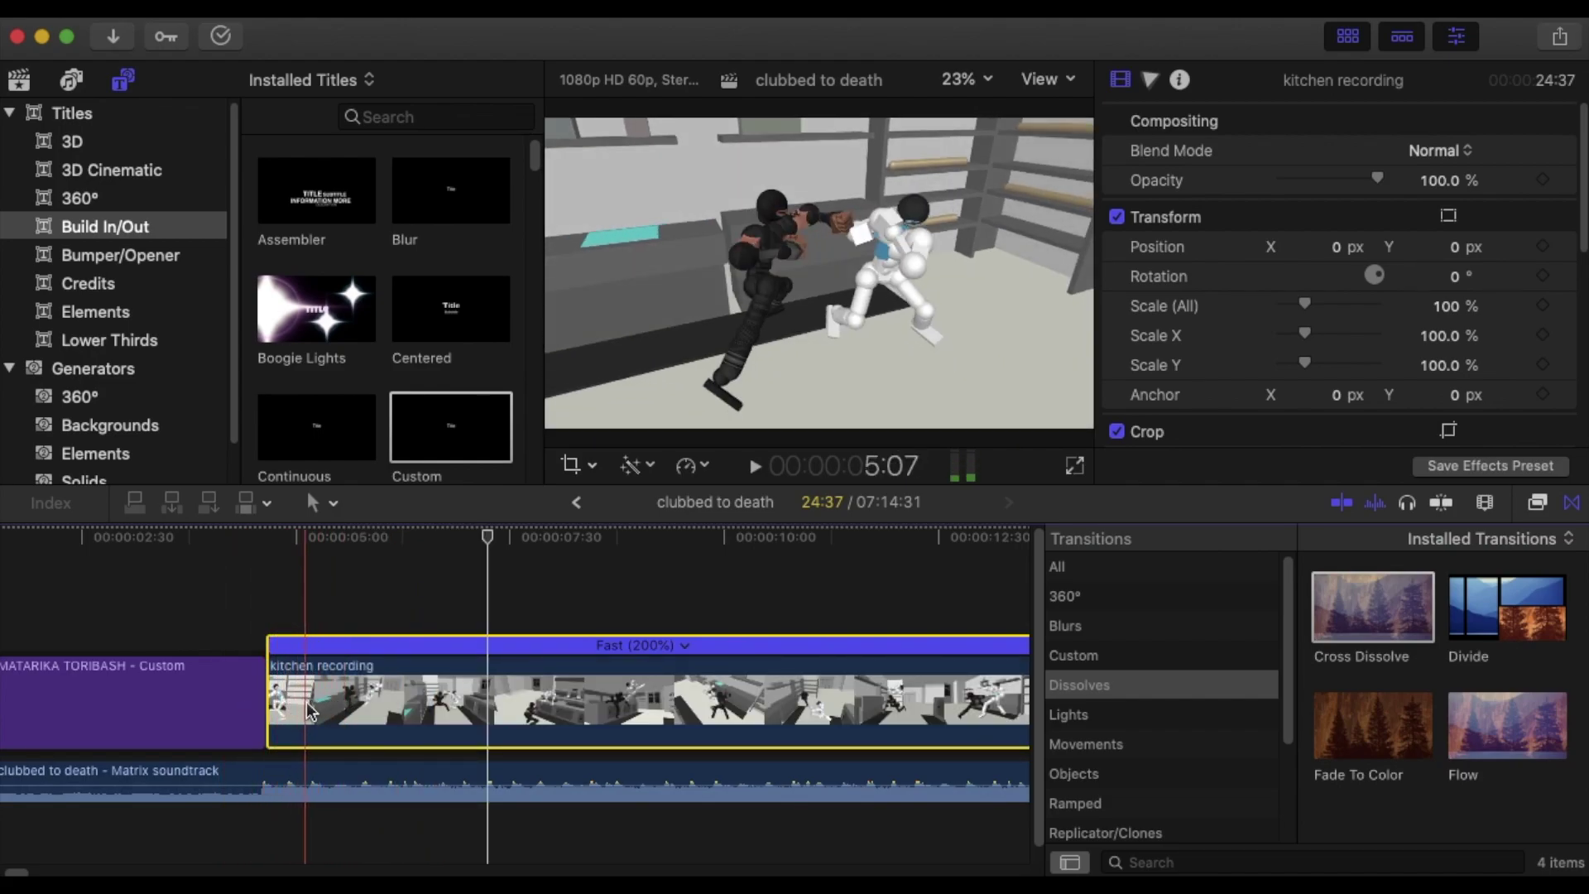
key(space)
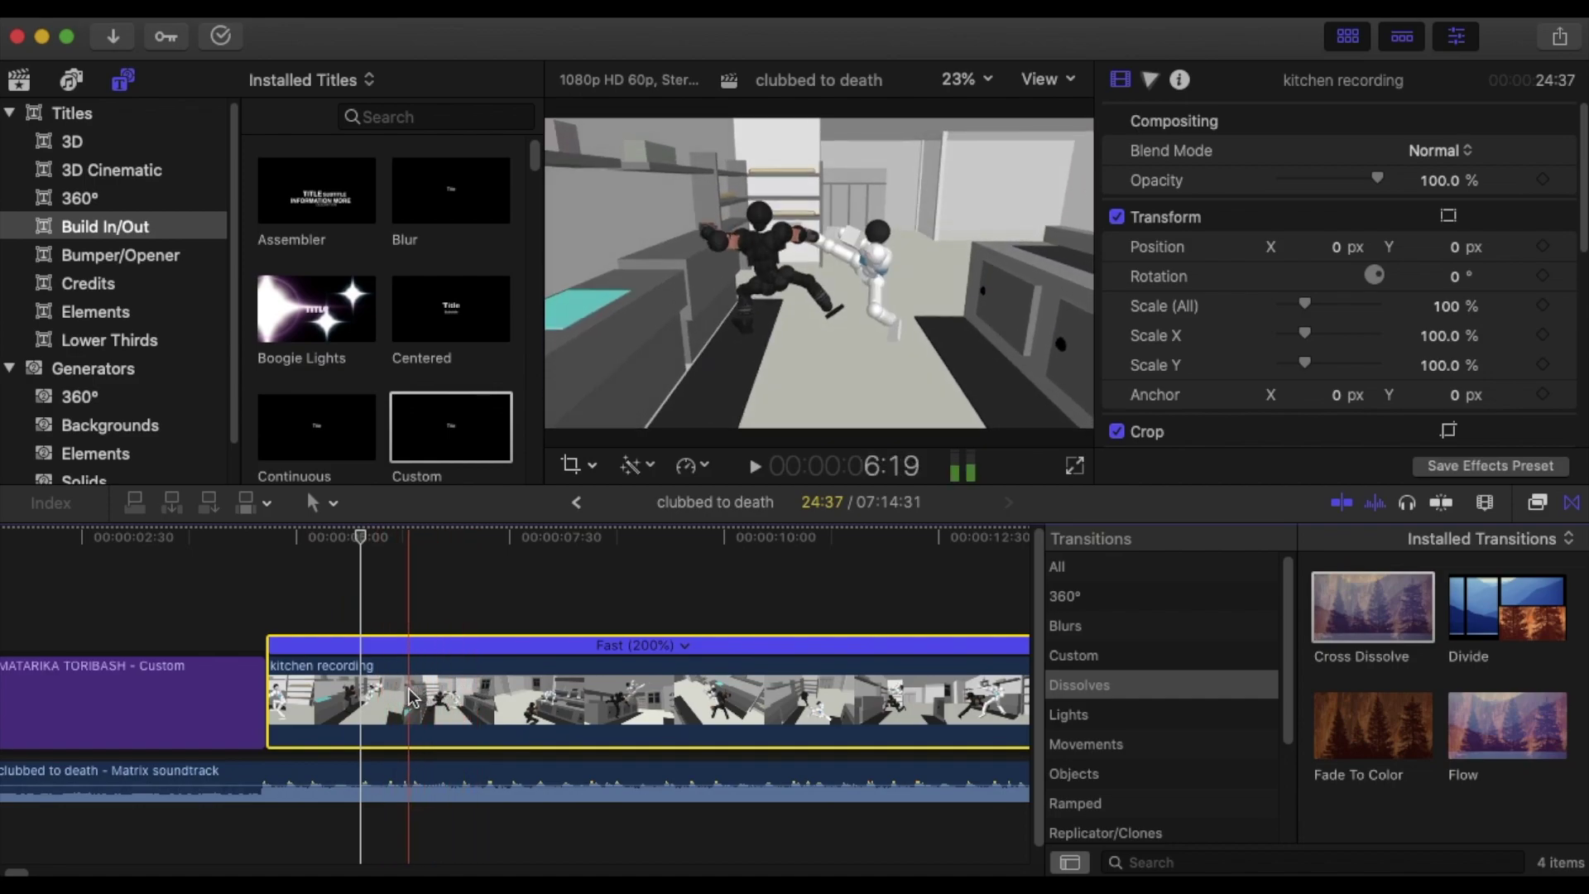
key(space)
key(space)
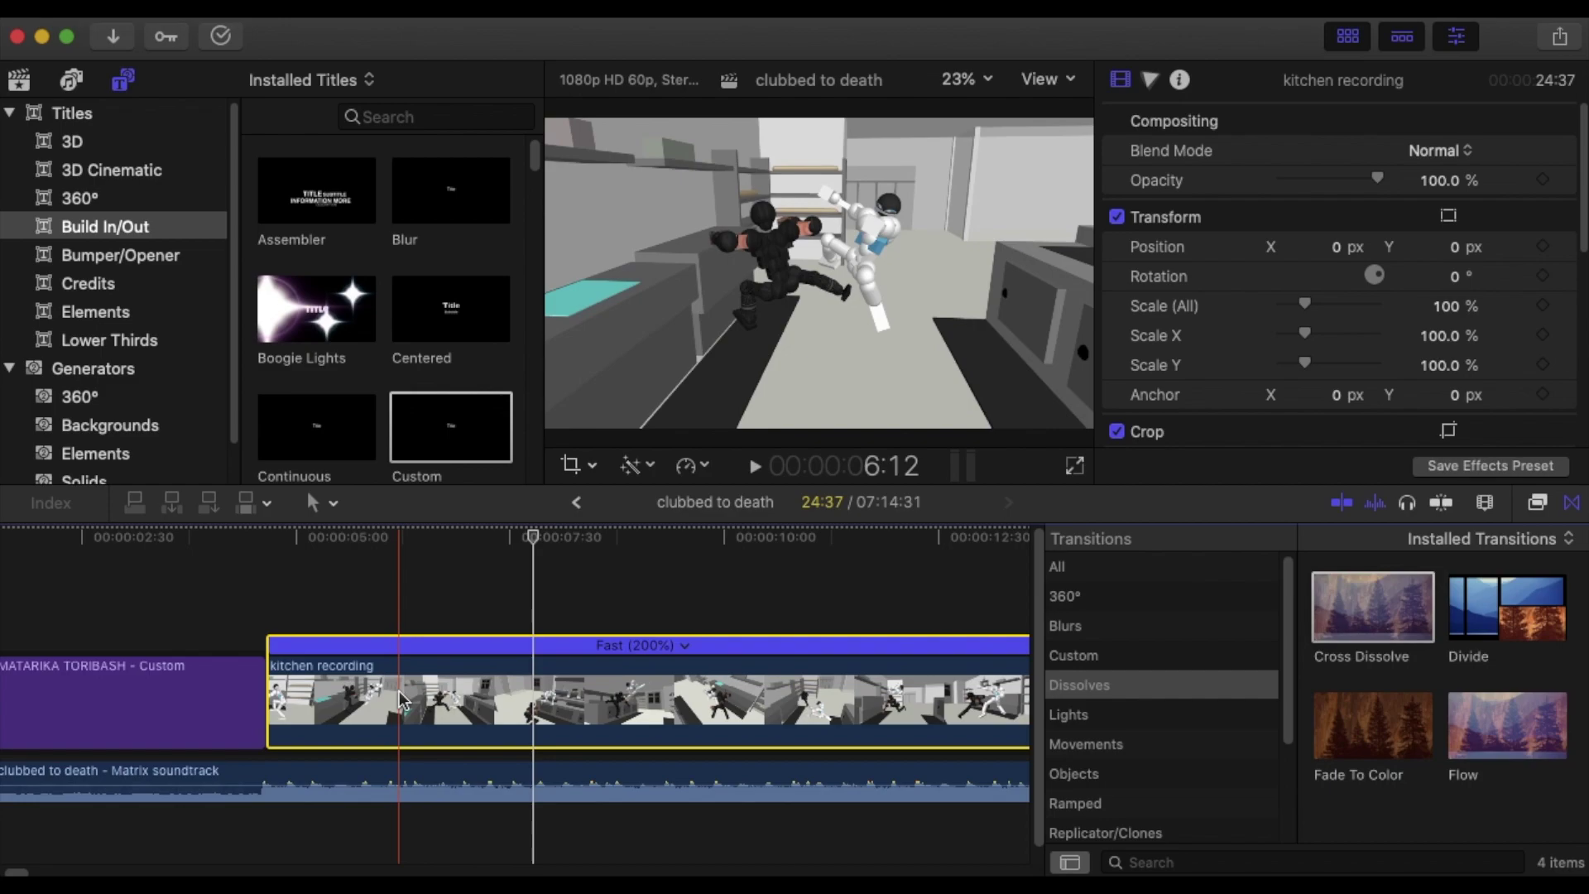
key(space)
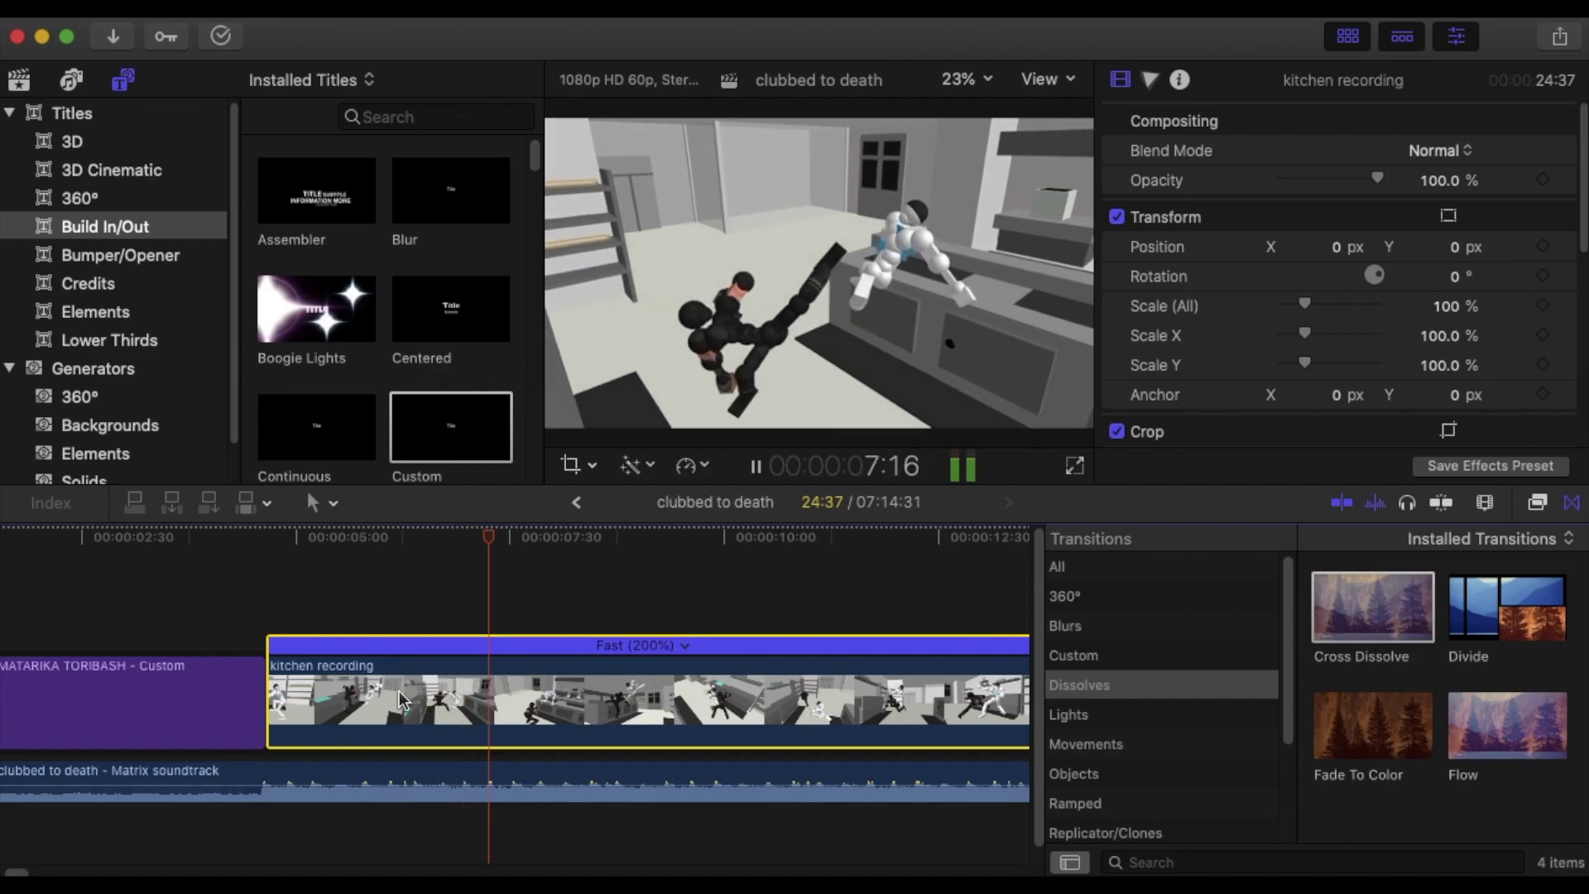
Replay the fight moves early in the kitchen recording to check their timing against the soundtrack.
key(space)
key(space)
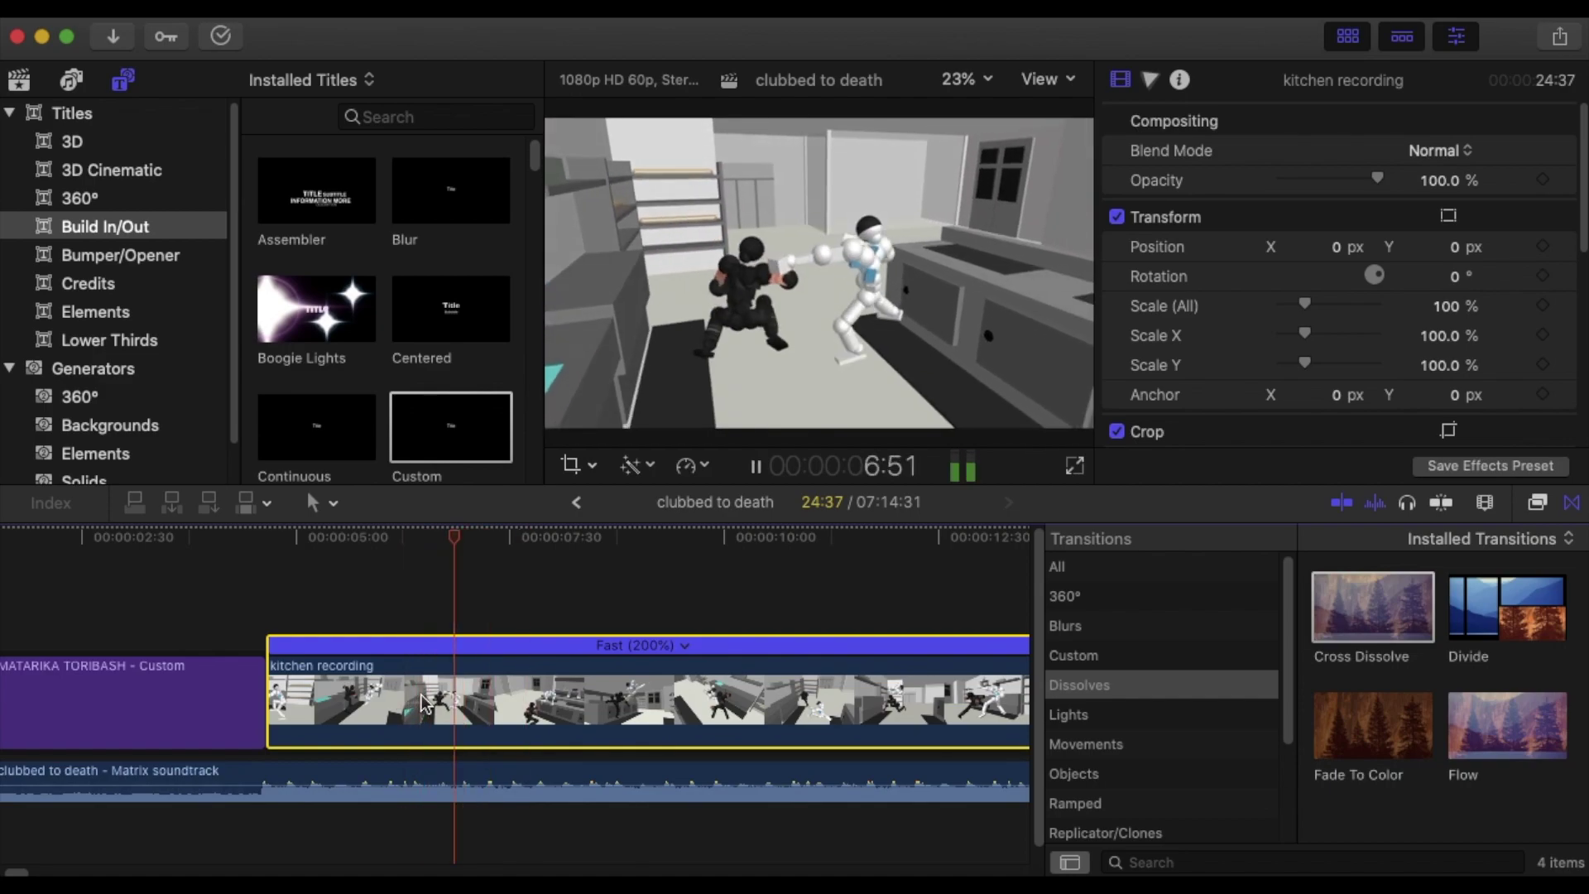
key(space)
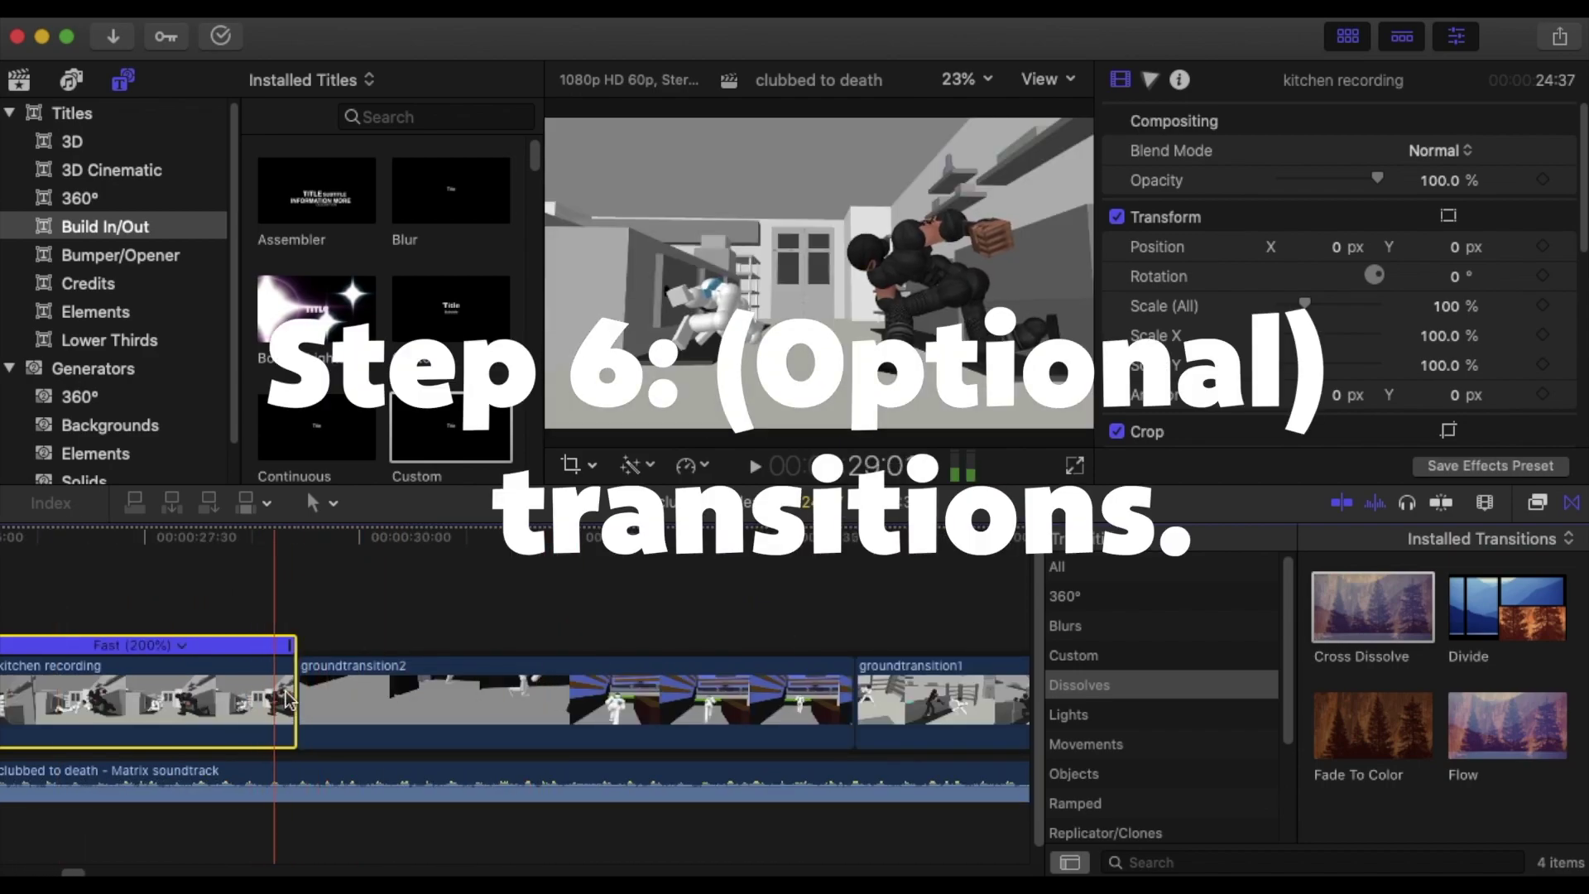
Retime the groundtransition1 clip that follows the kitchen recording to Fast 2x.
scroll(270, 694, left, 4)
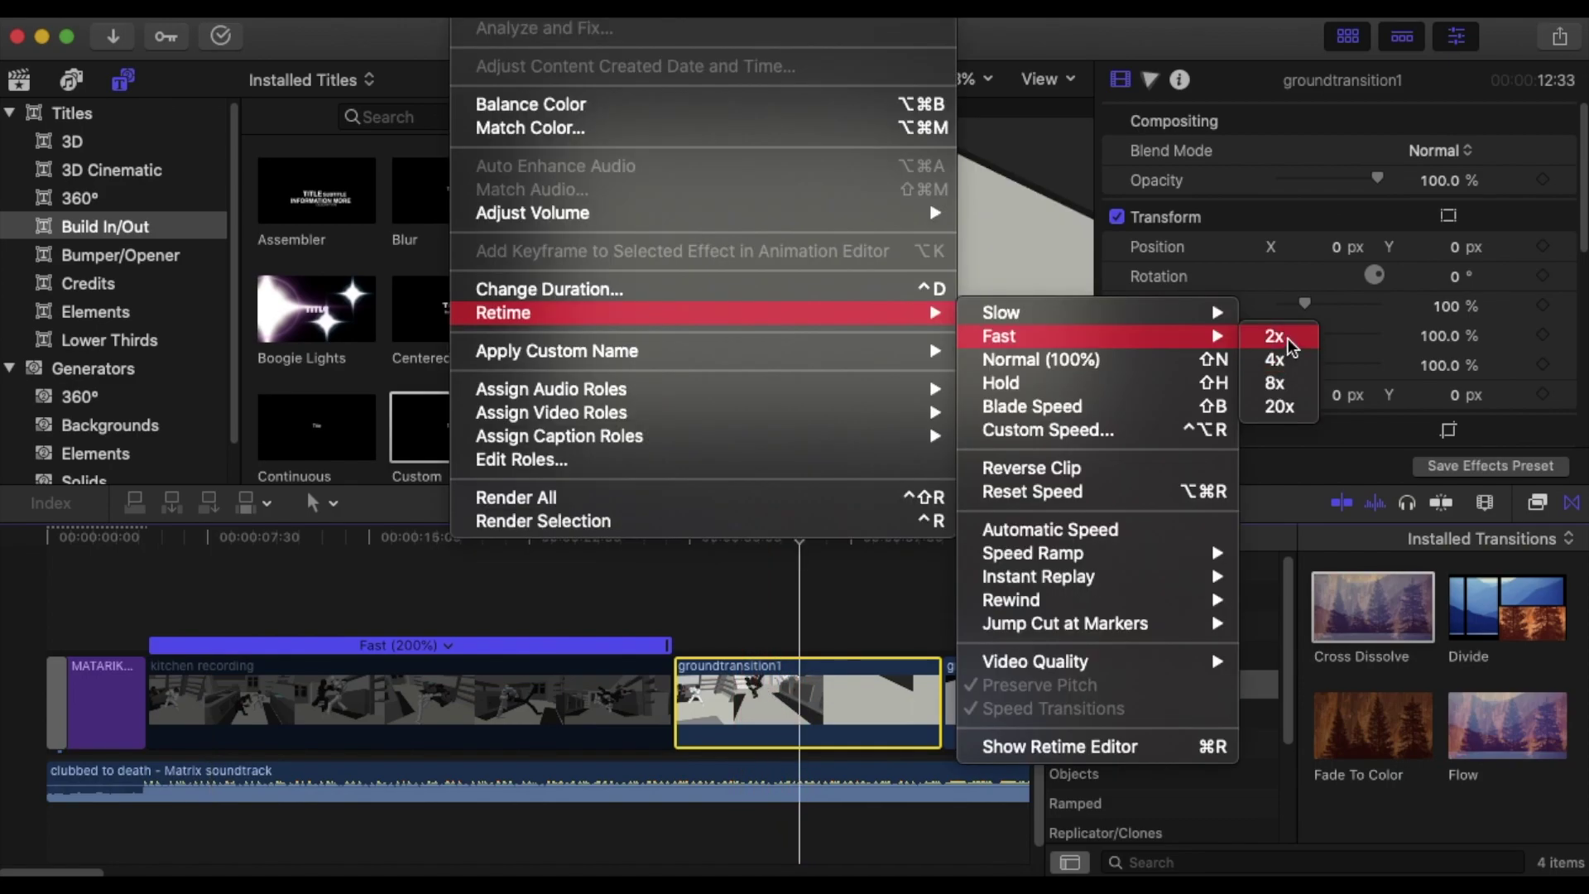
click(1286, 339)
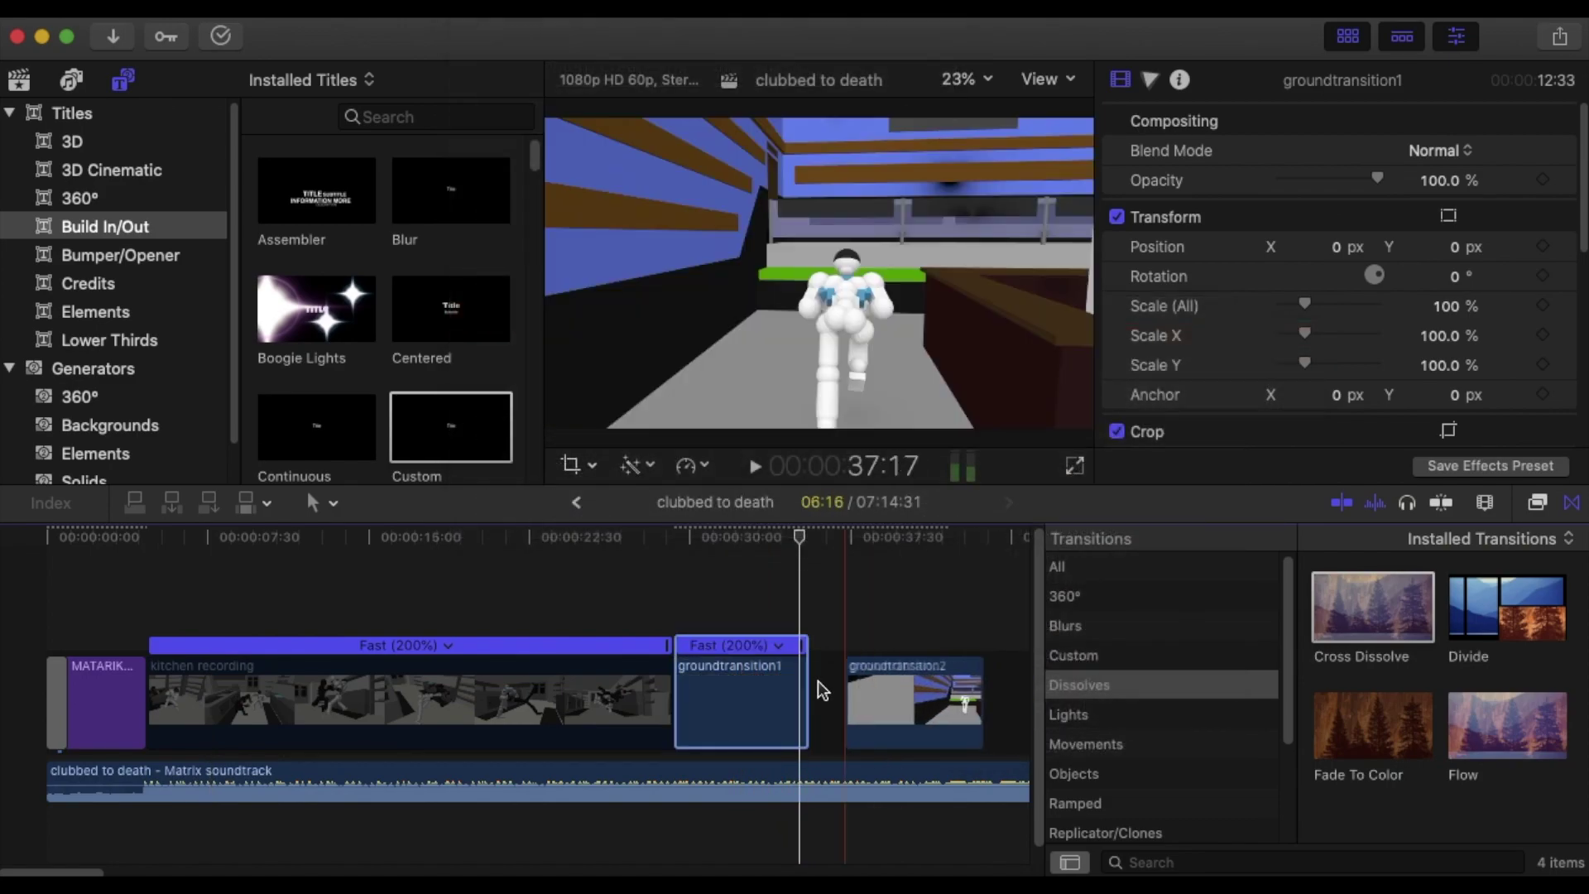
click(798, 671)
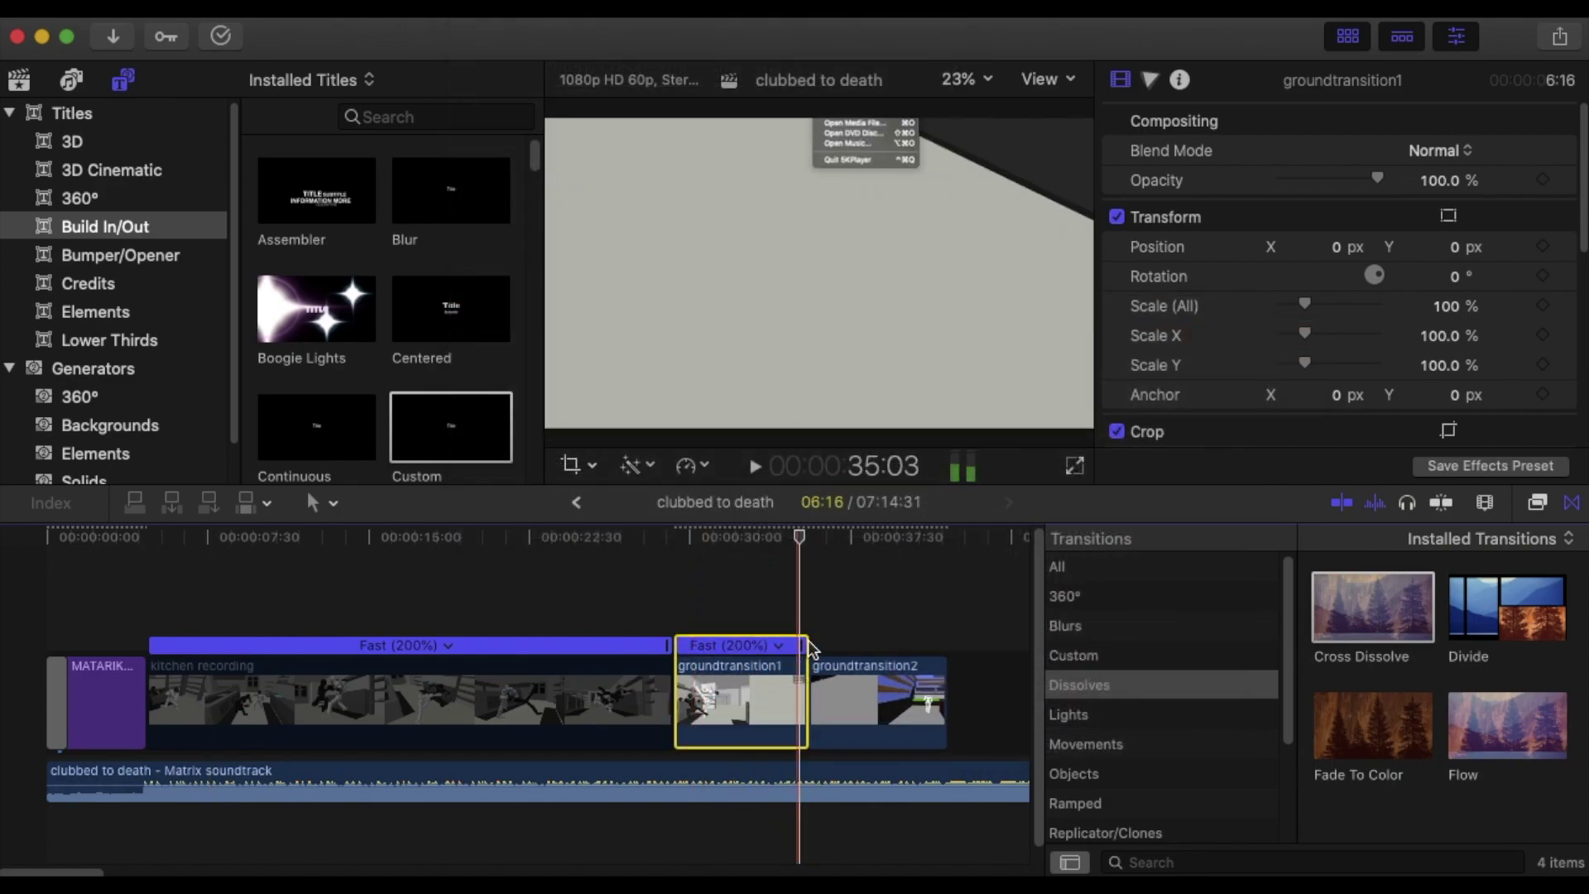
Trim the end of the groundtransition1 clip so that it lasts 3:20.
click(801, 543)
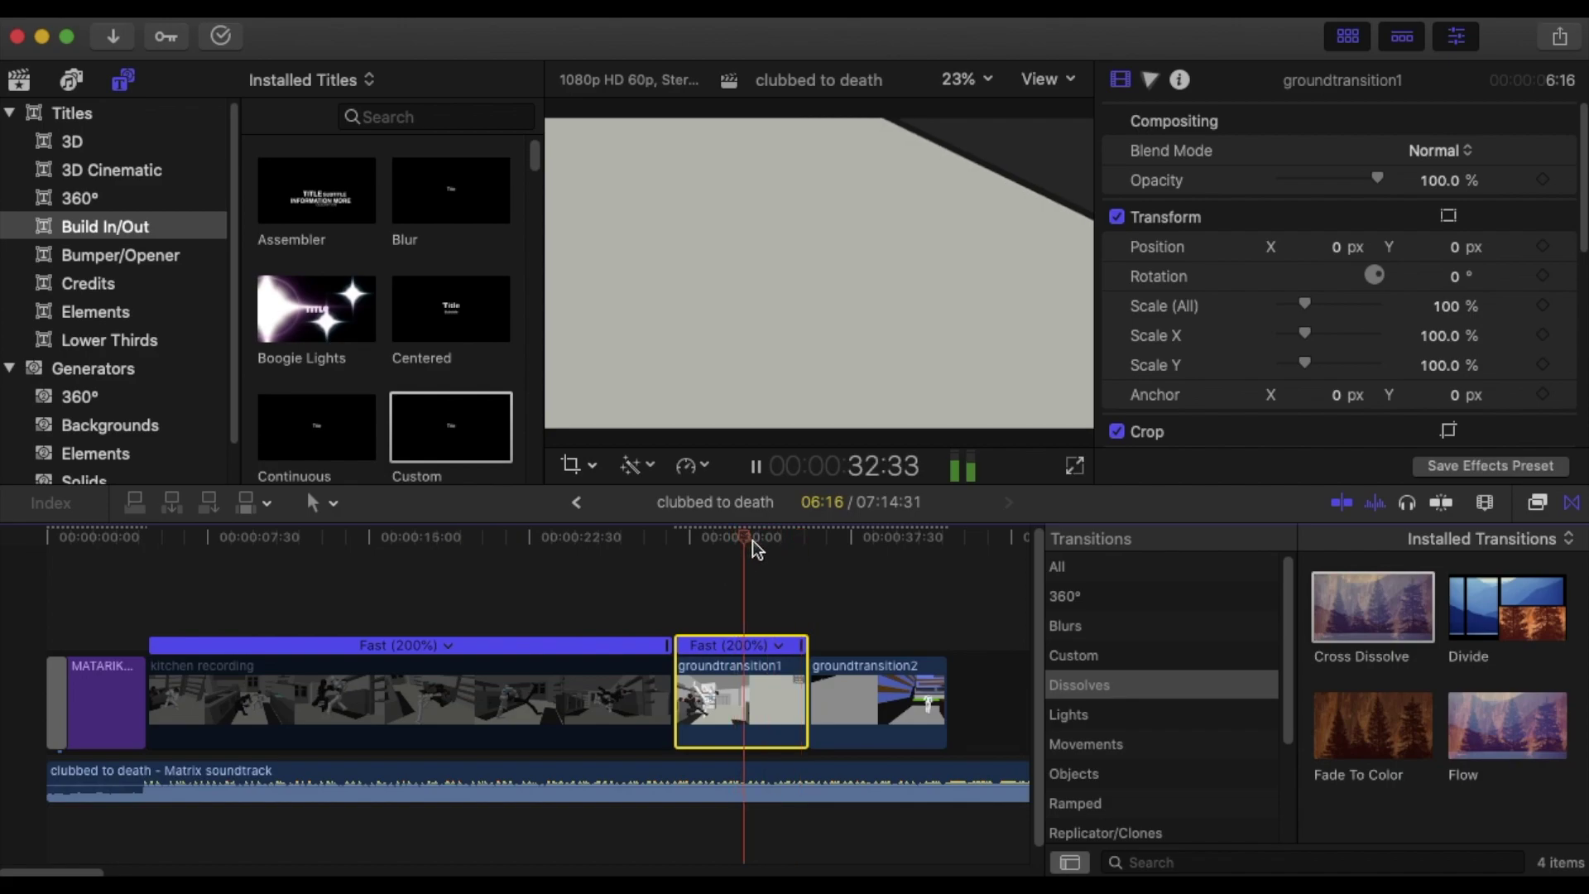
mouse_move(752, 539)
mouse_down()
mouse_move(728, 555)
mouse_move(742, 568)
mouse_up()
drag(801, 672, 742, 672)
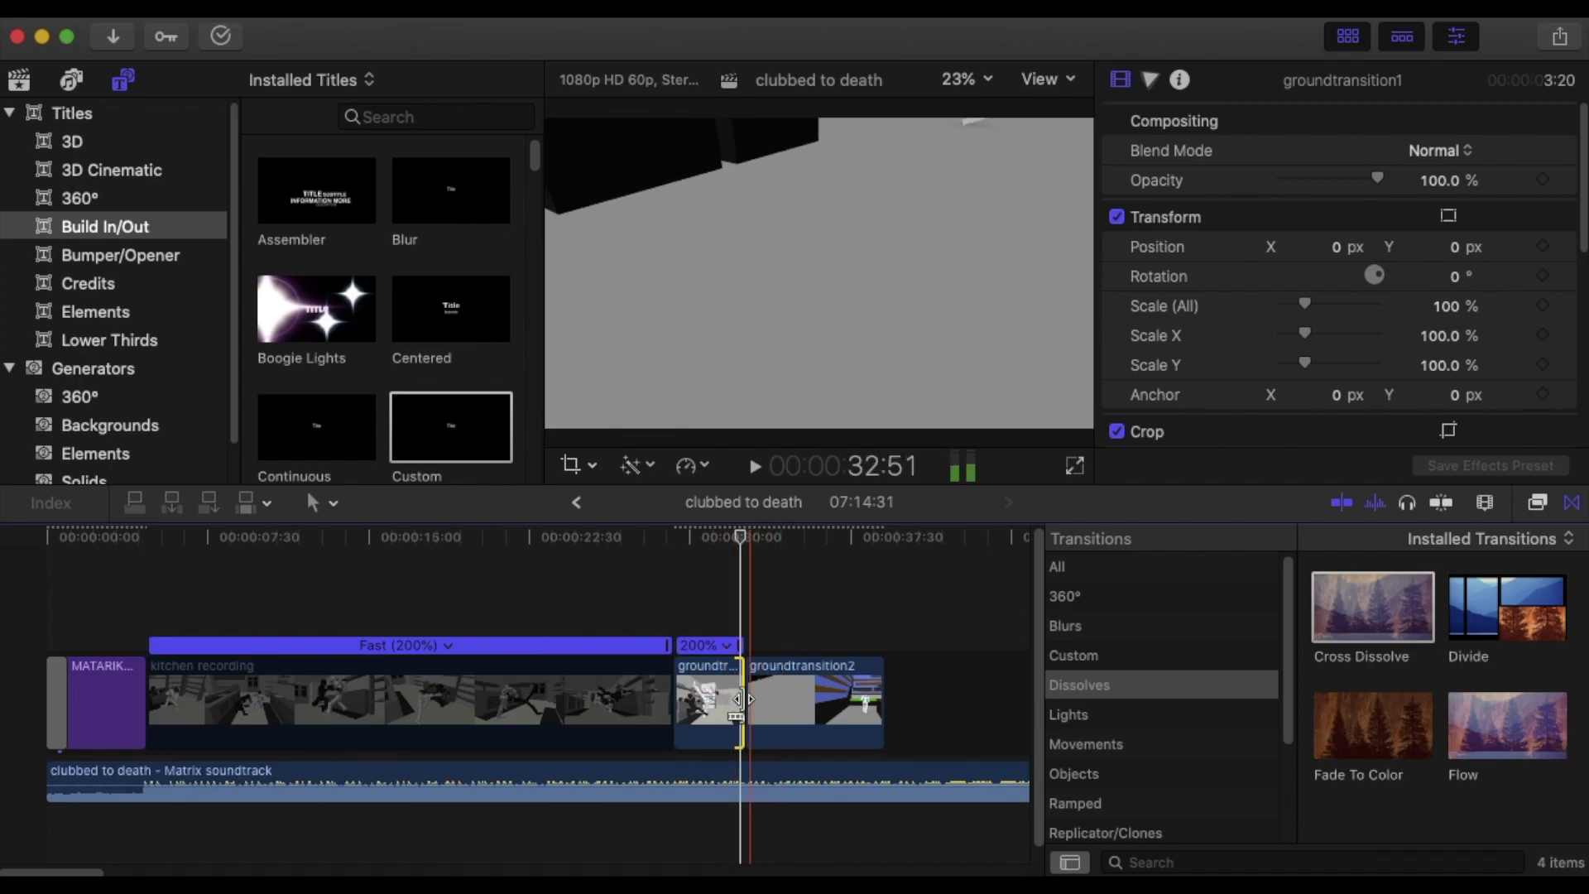
Add a Cross Dissolve between groundtransition1 and groundtransition2, play it, and adjust the transition's length.
key(super+equal)
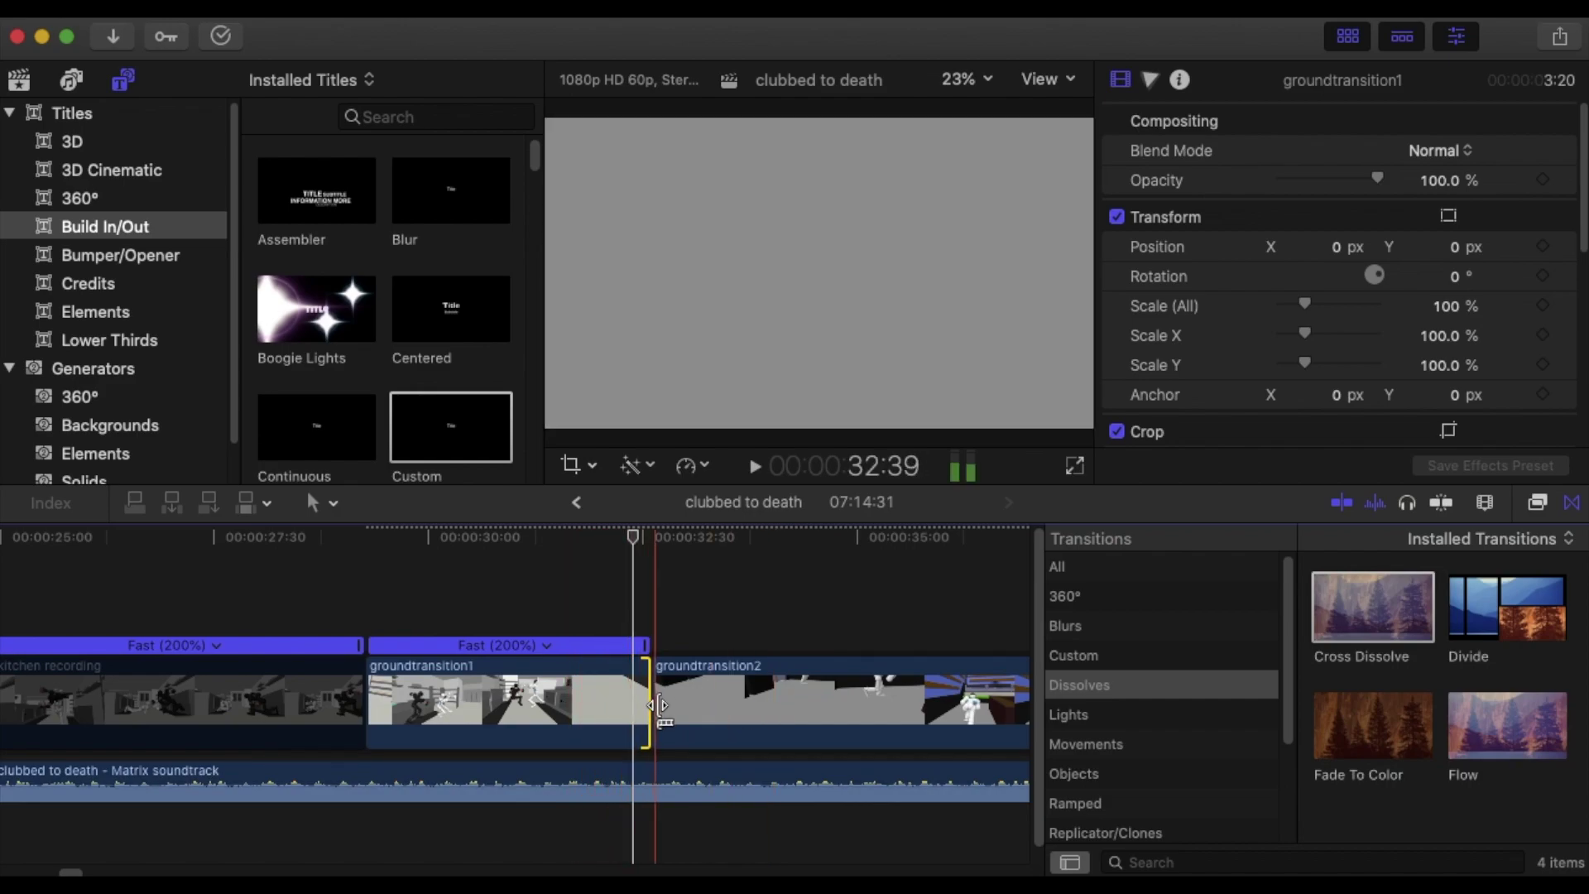
drag(1370, 608, 649, 681)
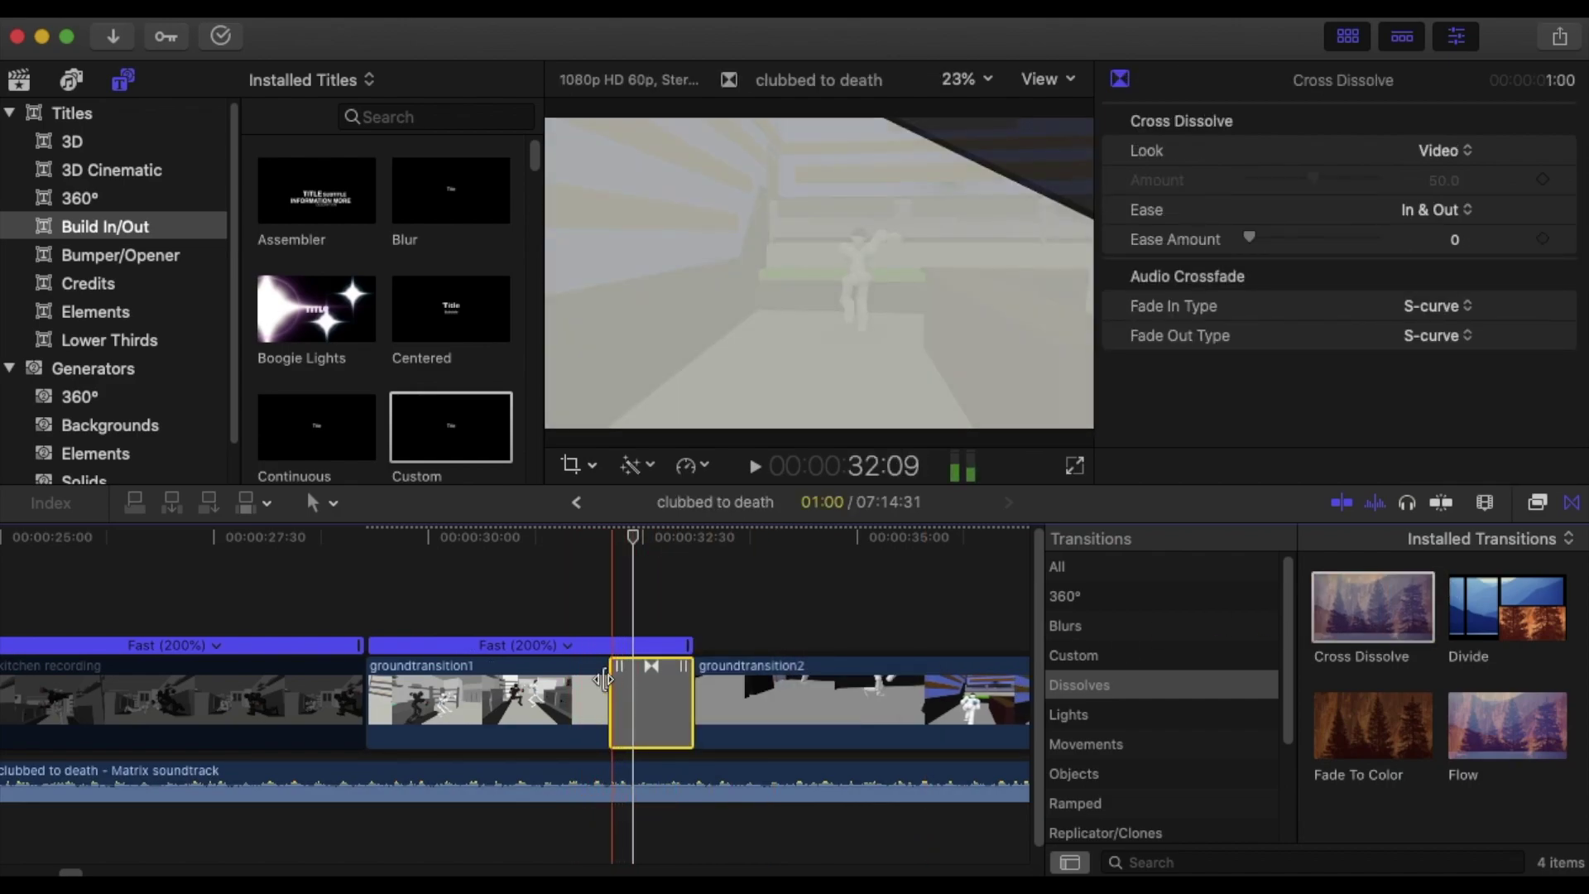
key(space)
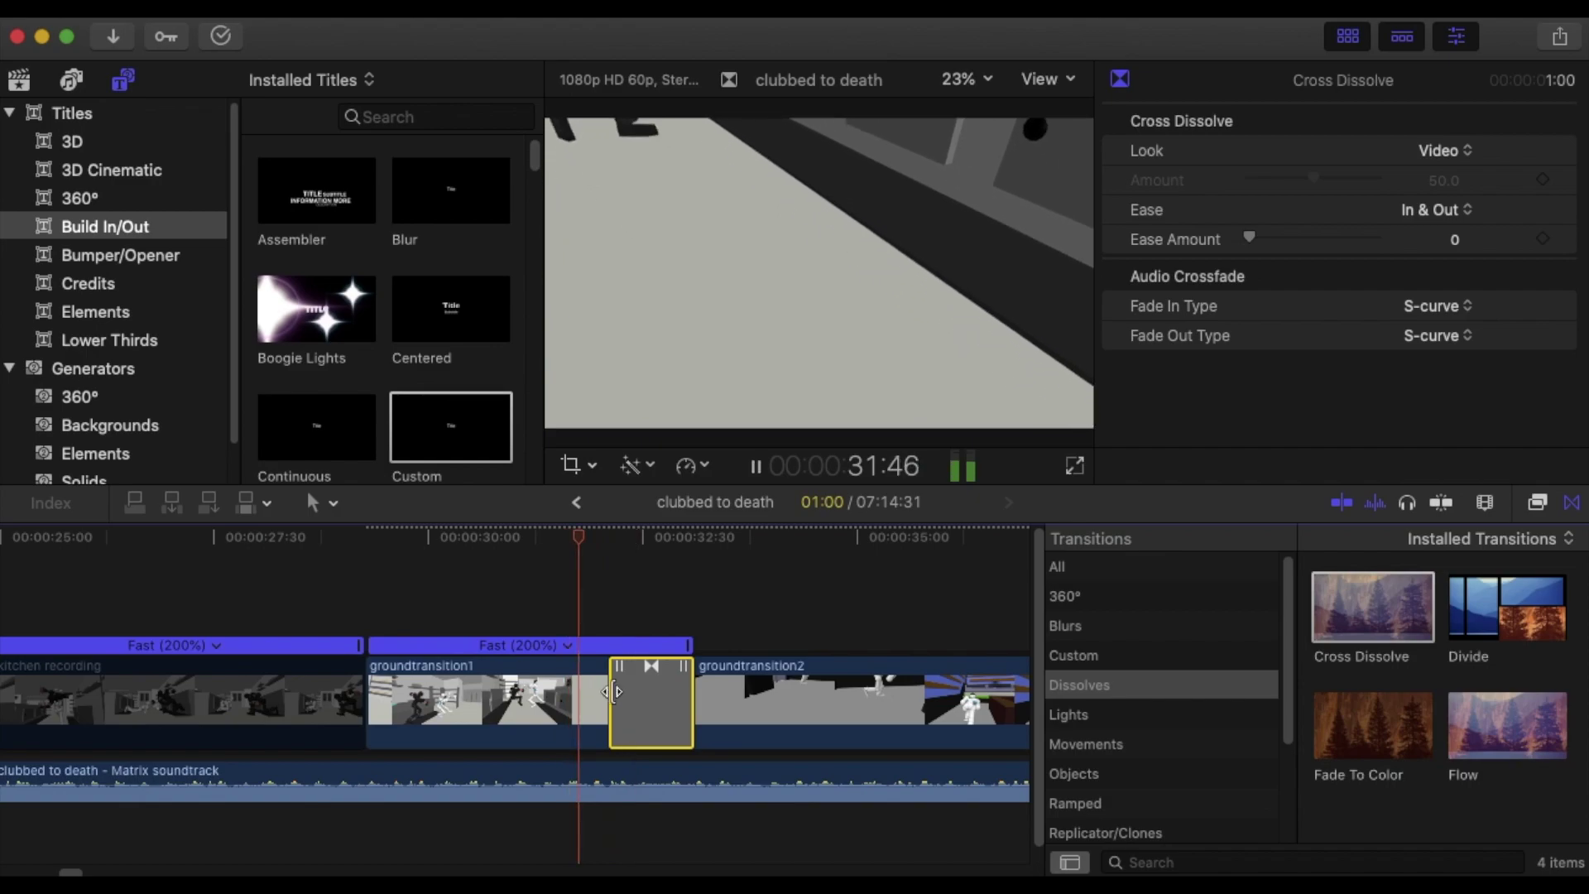
click(614, 693)
mouse_move(615, 693)
mouse_down()
mouse_move(648, 701)
mouse_move(605, 687)
mouse_up()
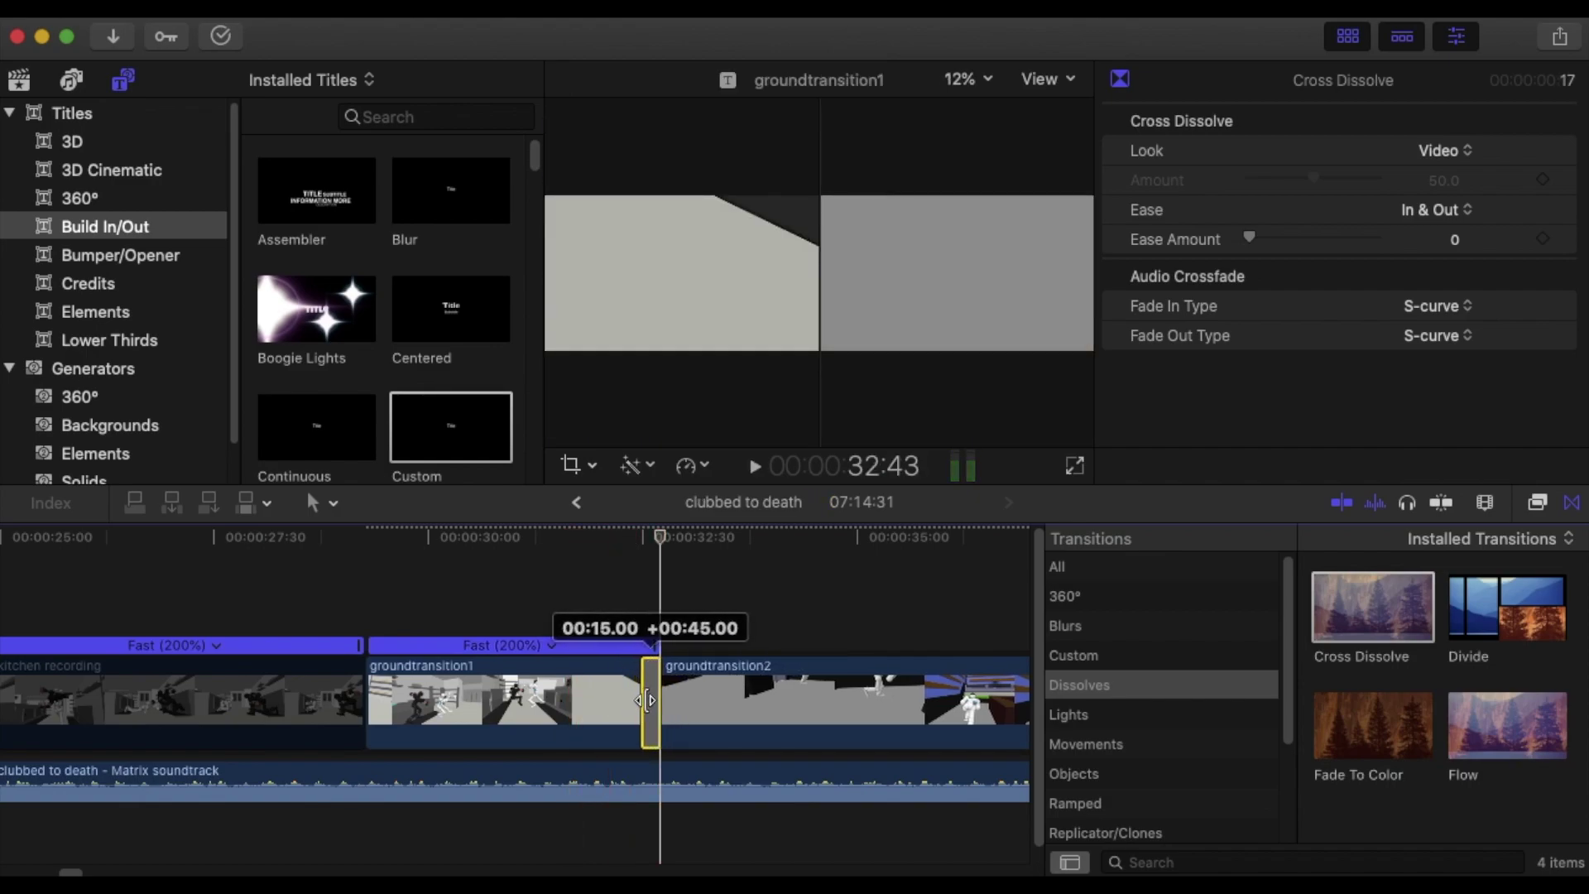
Play from the end of groundtransition1 into groundtransition2 repeatedly to check how smoothly the dissolve joins the clips.
key(space)
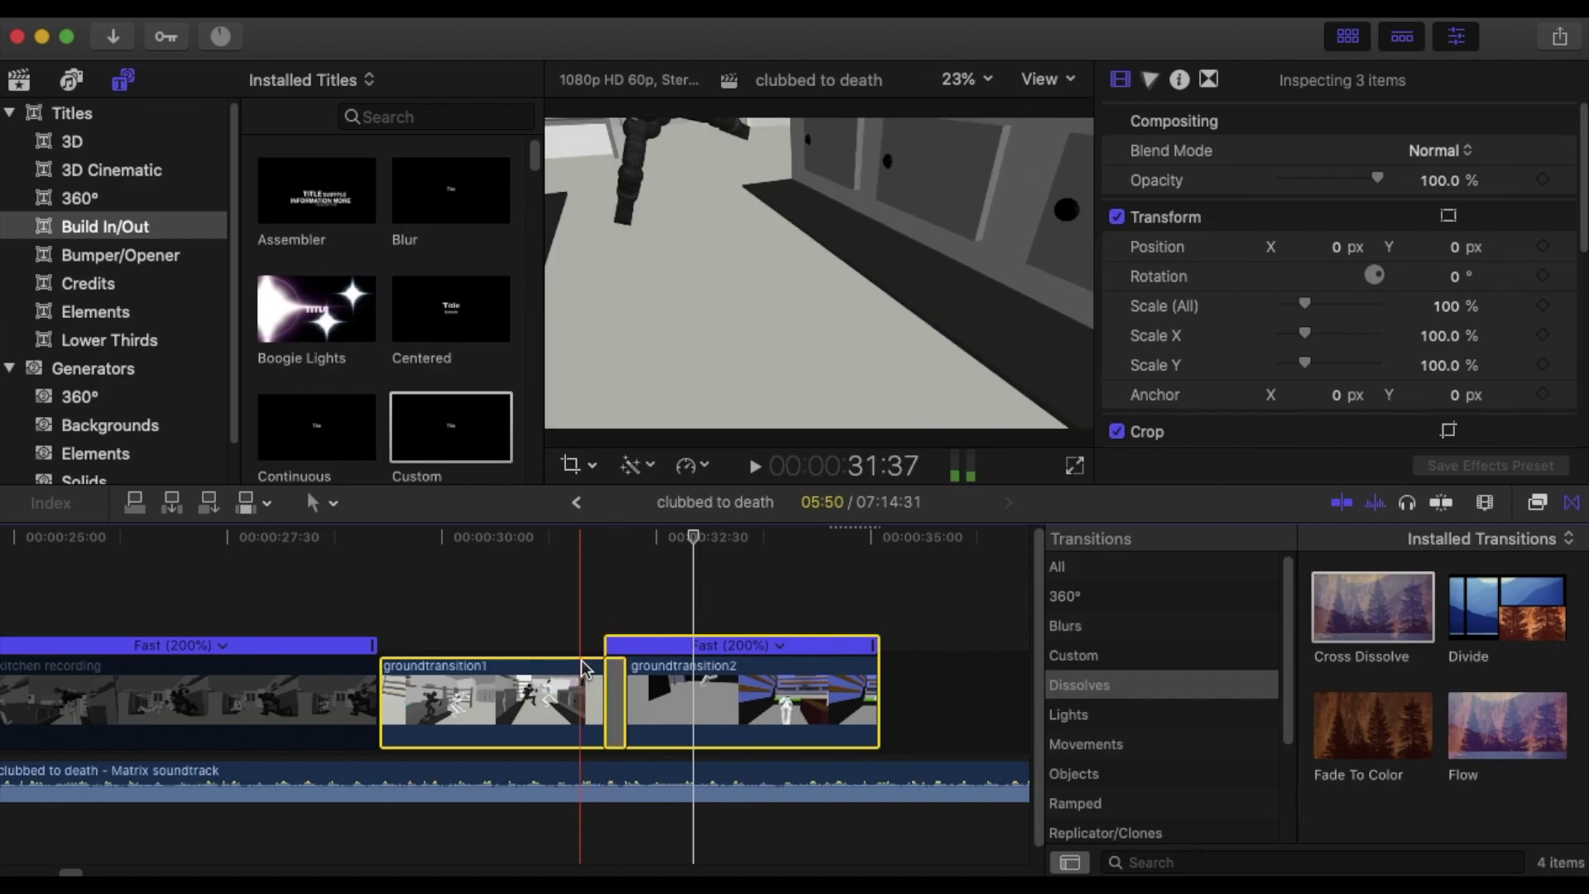
key(space)
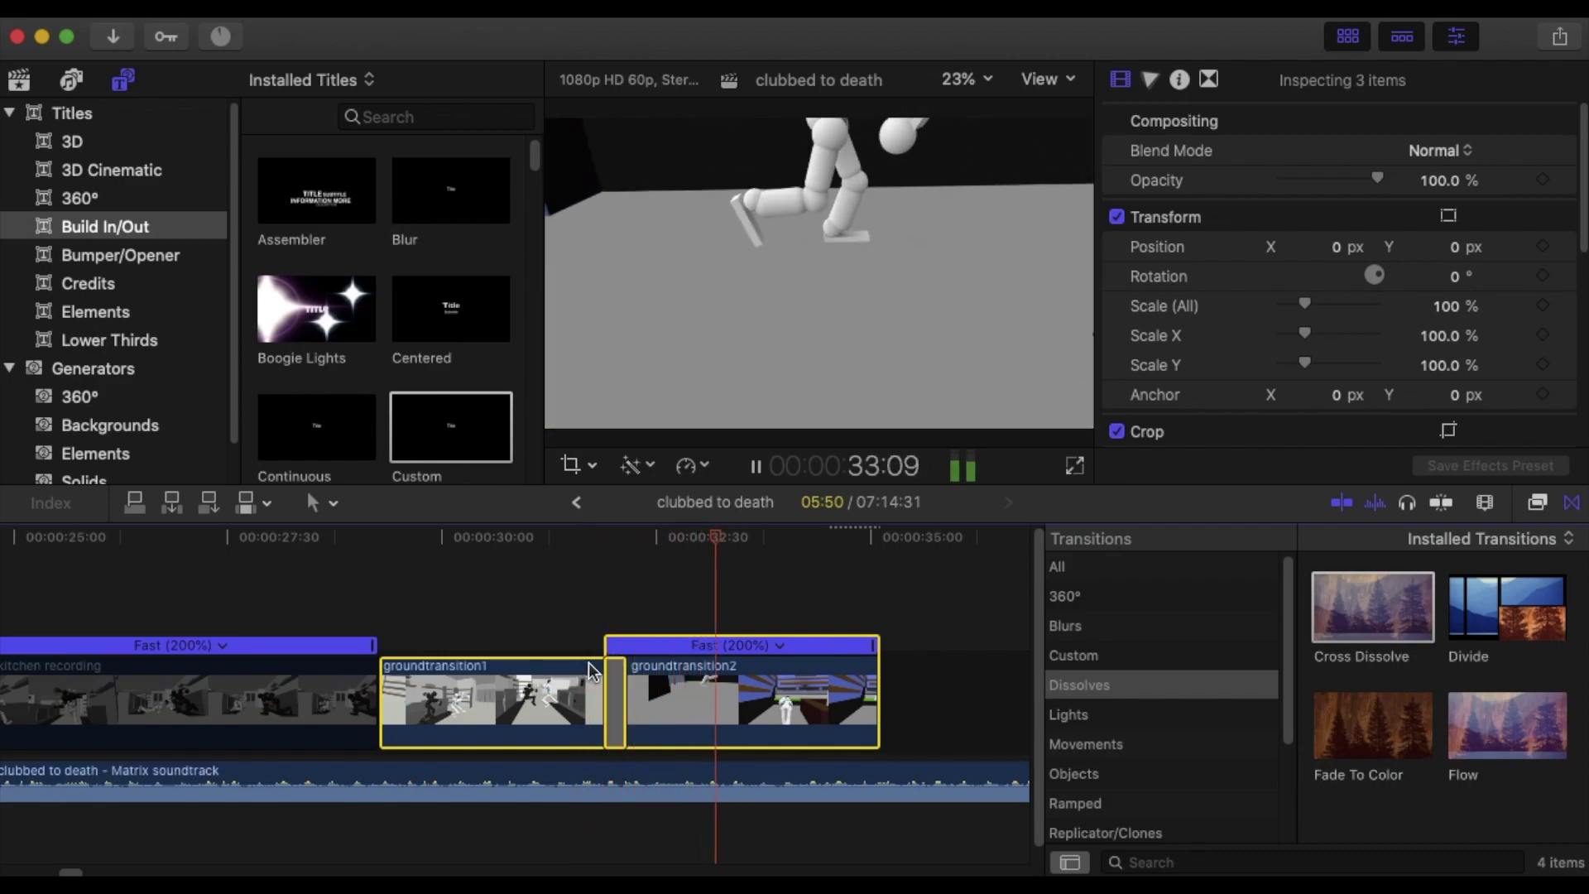
key(space)
key(space)
key(space)
key(space)
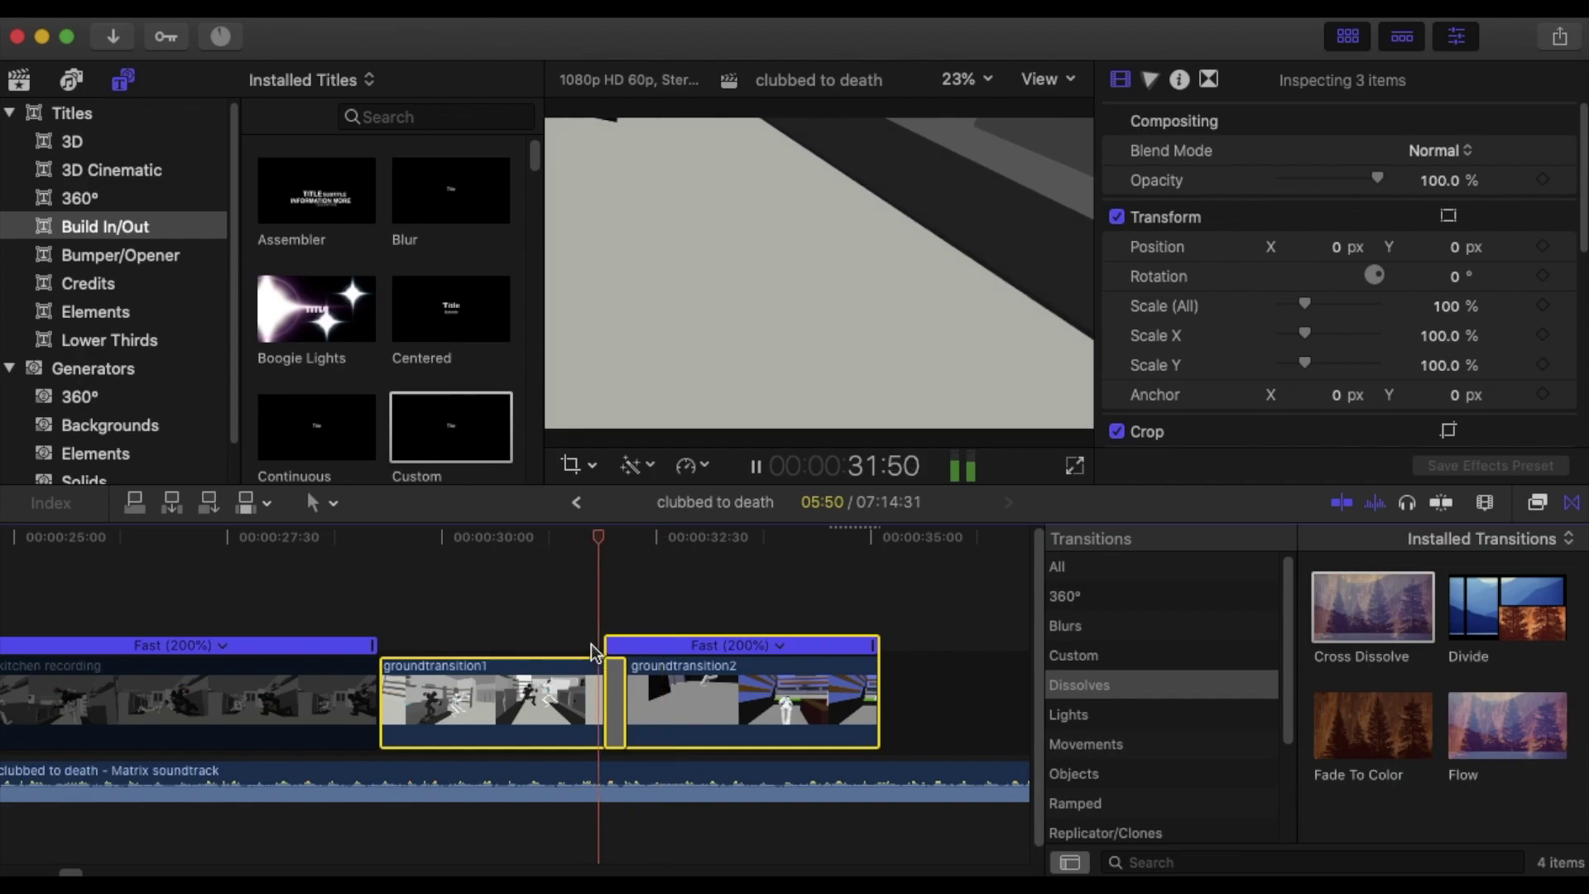
key(space)
key(space)
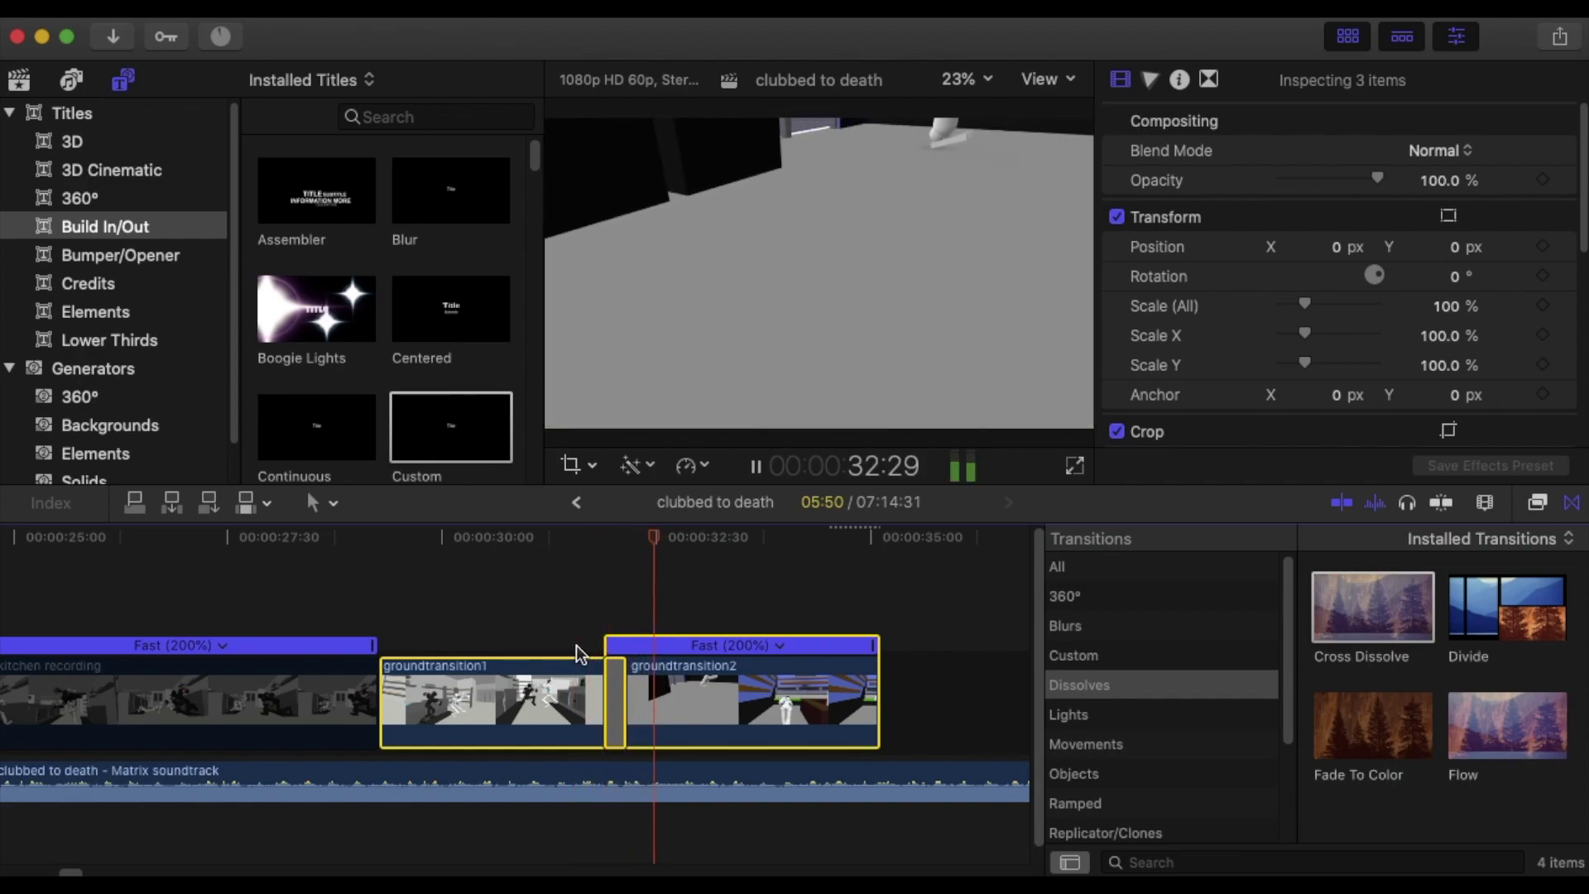
key(space)
key(space)
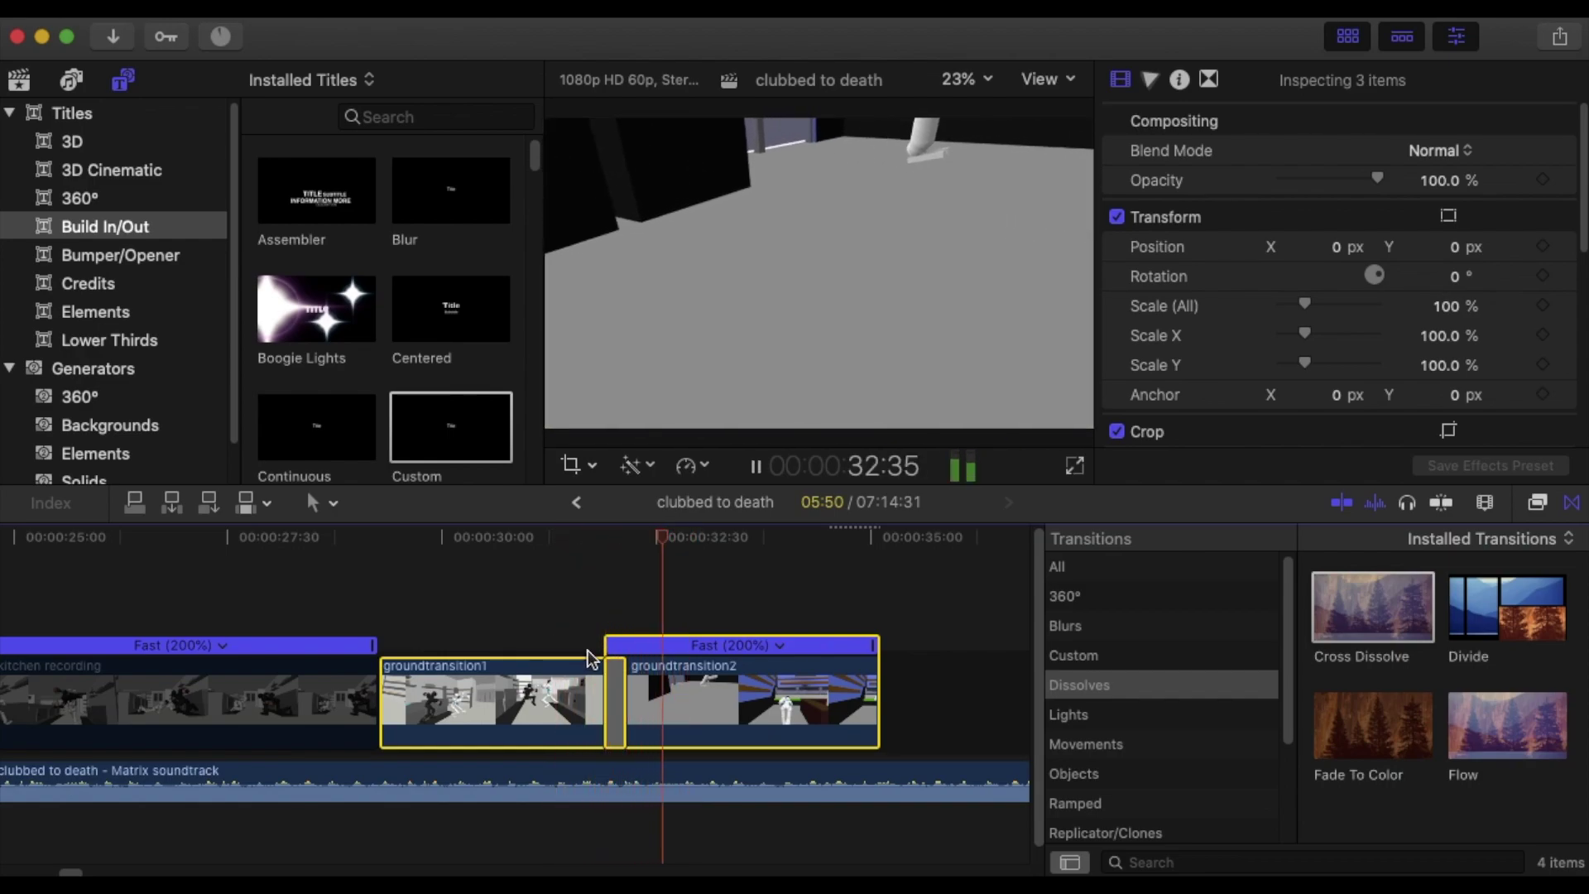
key(space)
key(space)
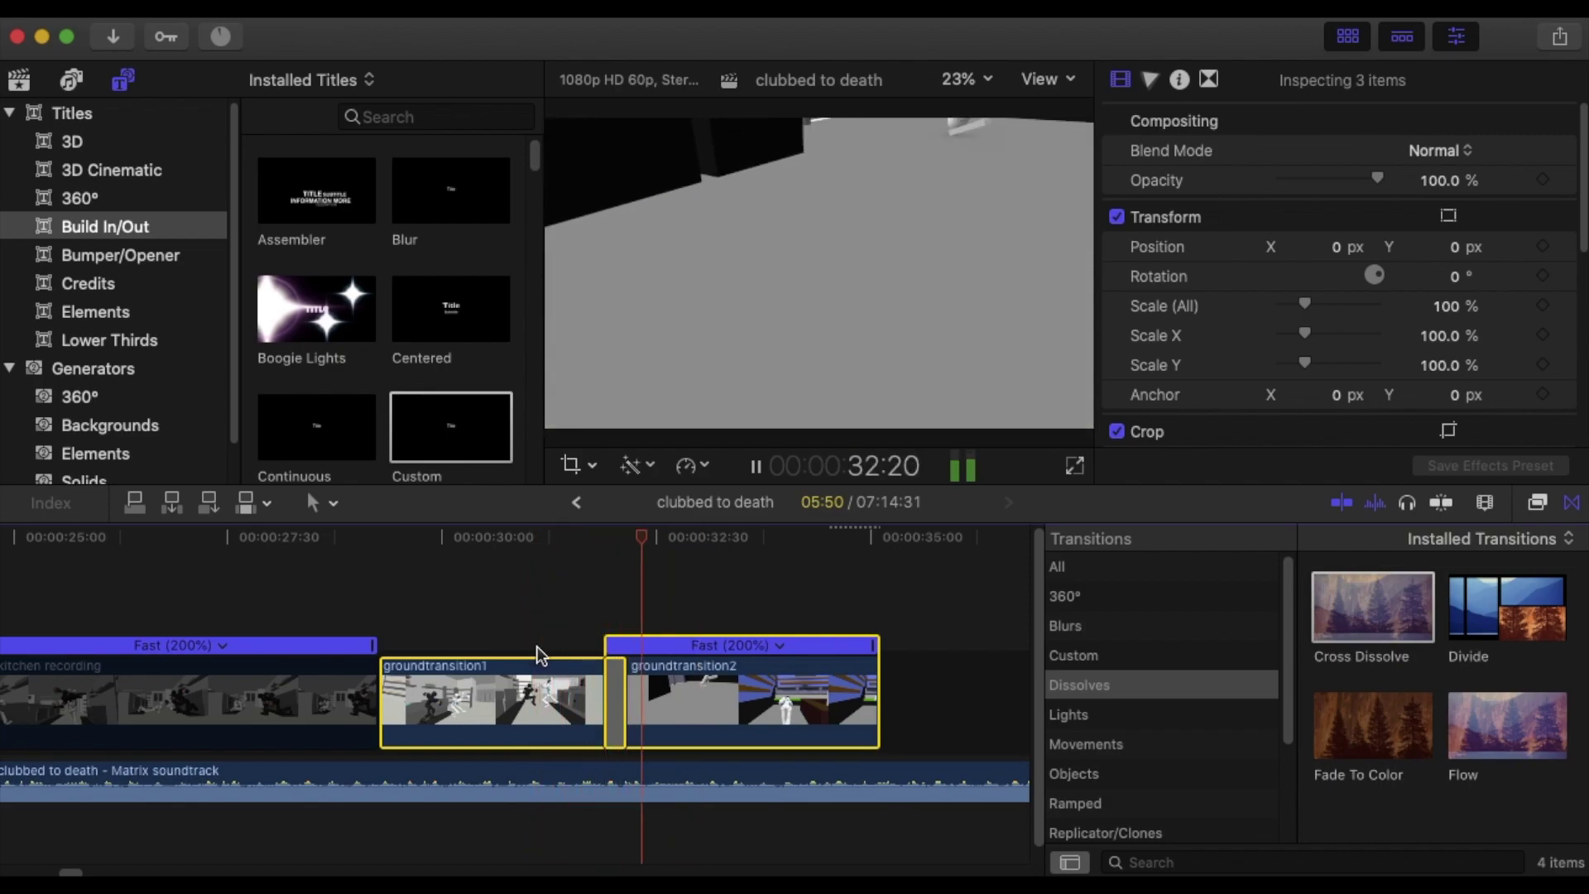
key(space)
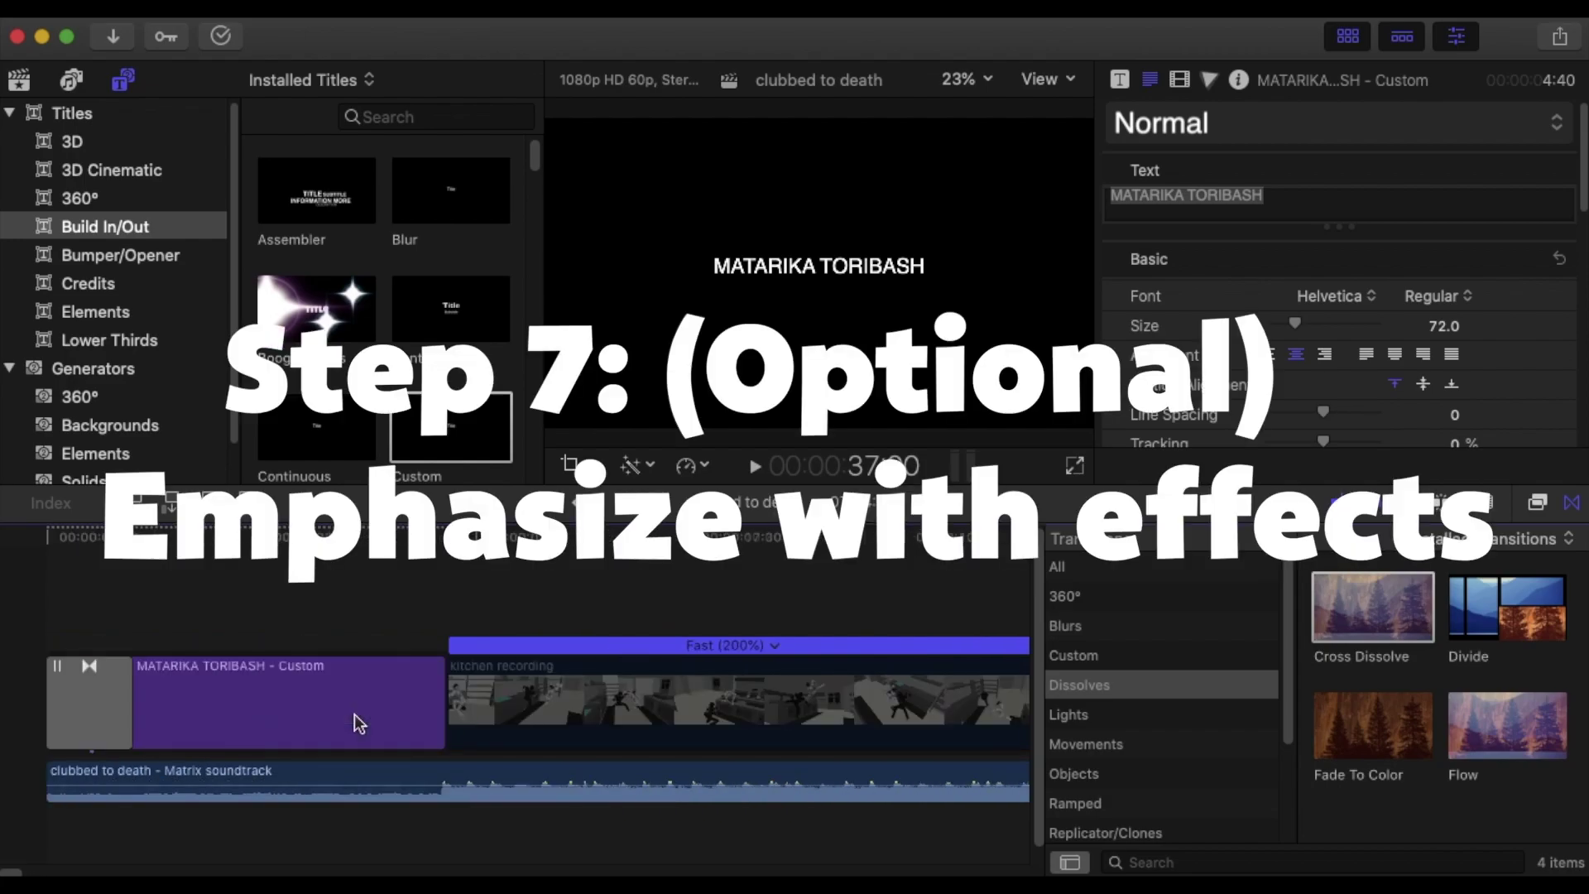
Split the sped-up kitchen recording into short pieces around the airborne fight move at about 8 seconds.
click(586, 709)
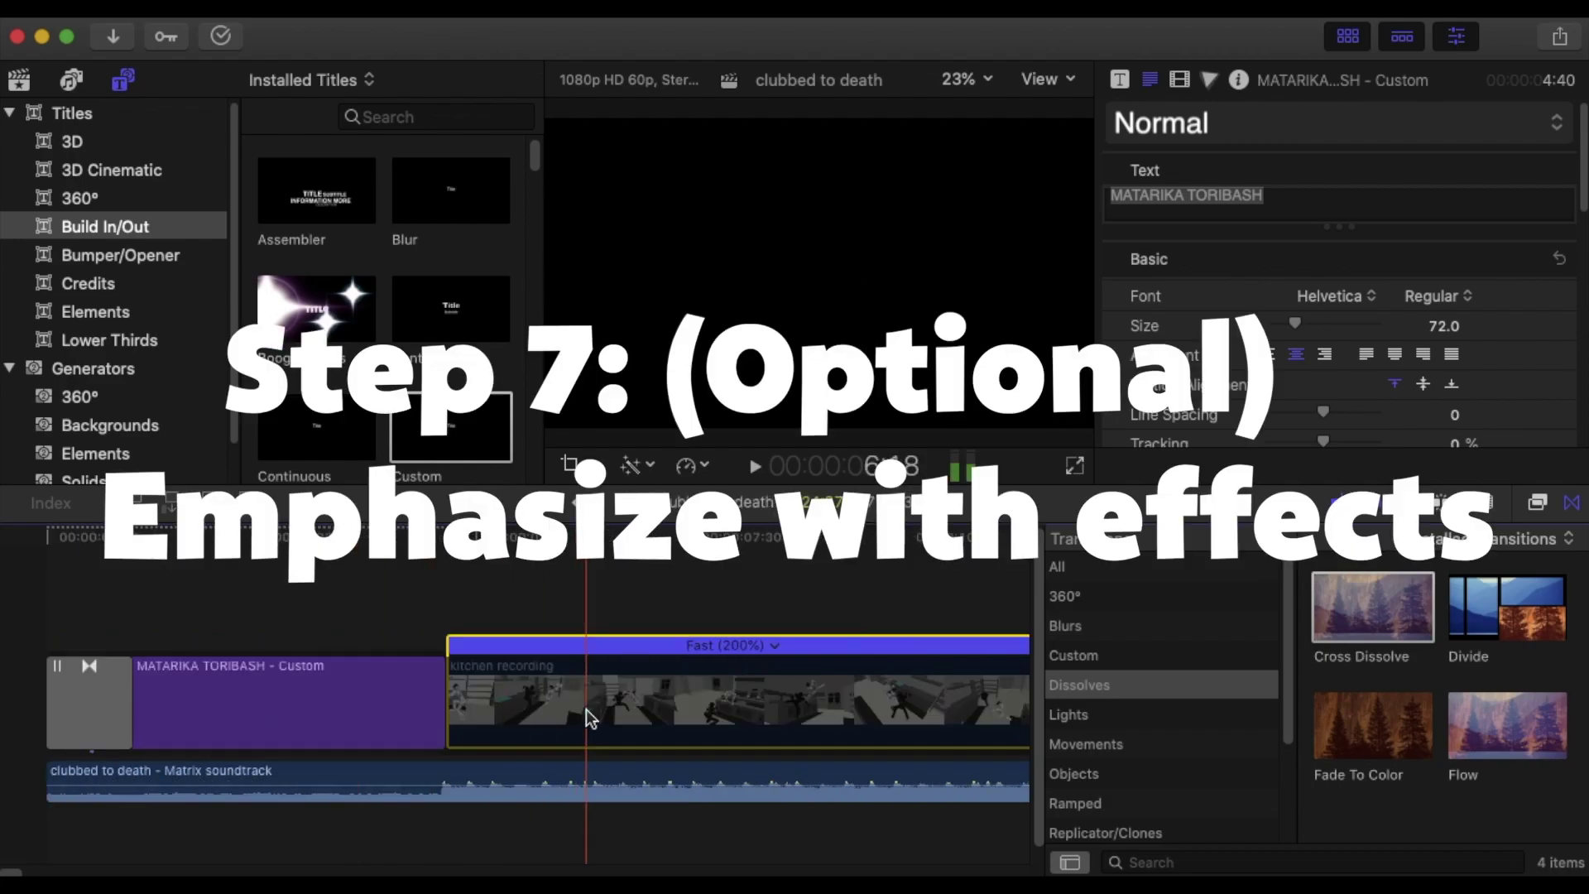
key(space)
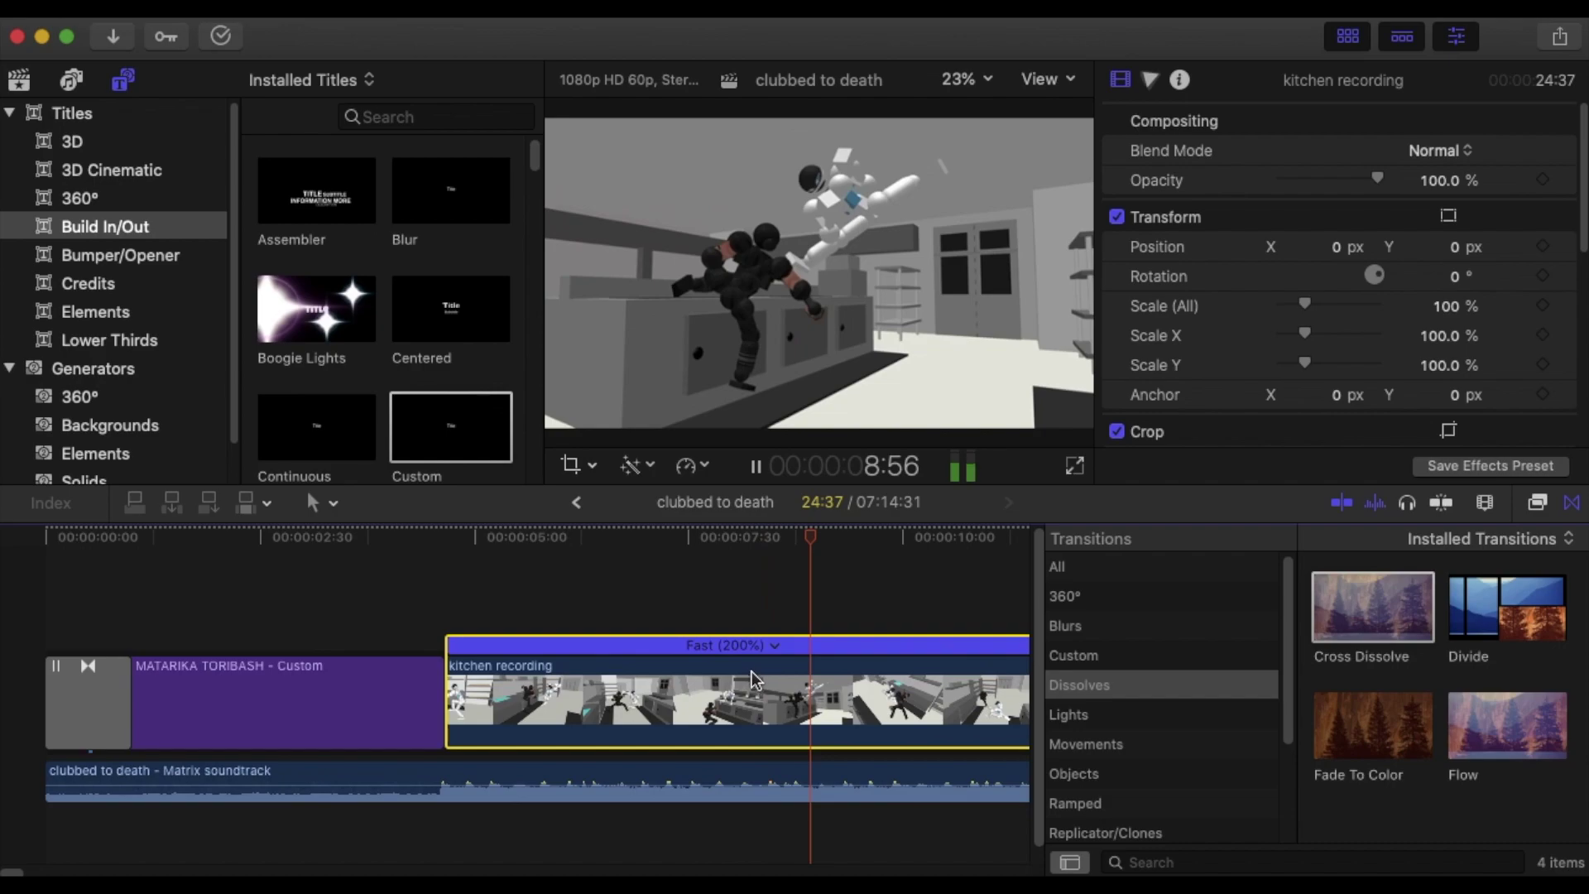
key(space)
key(space)
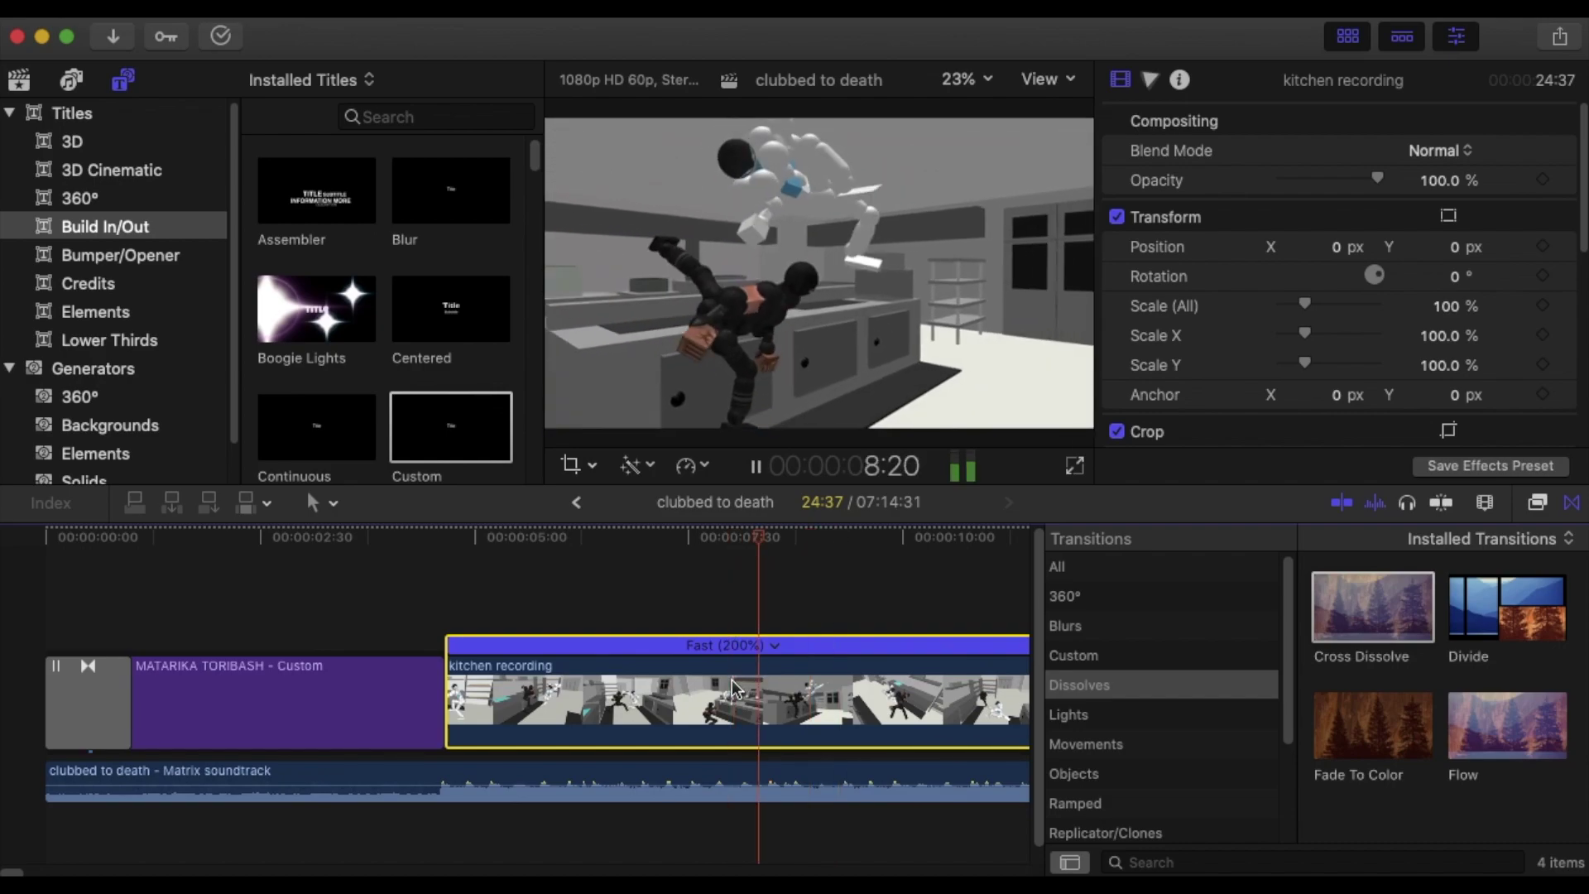
key(space)
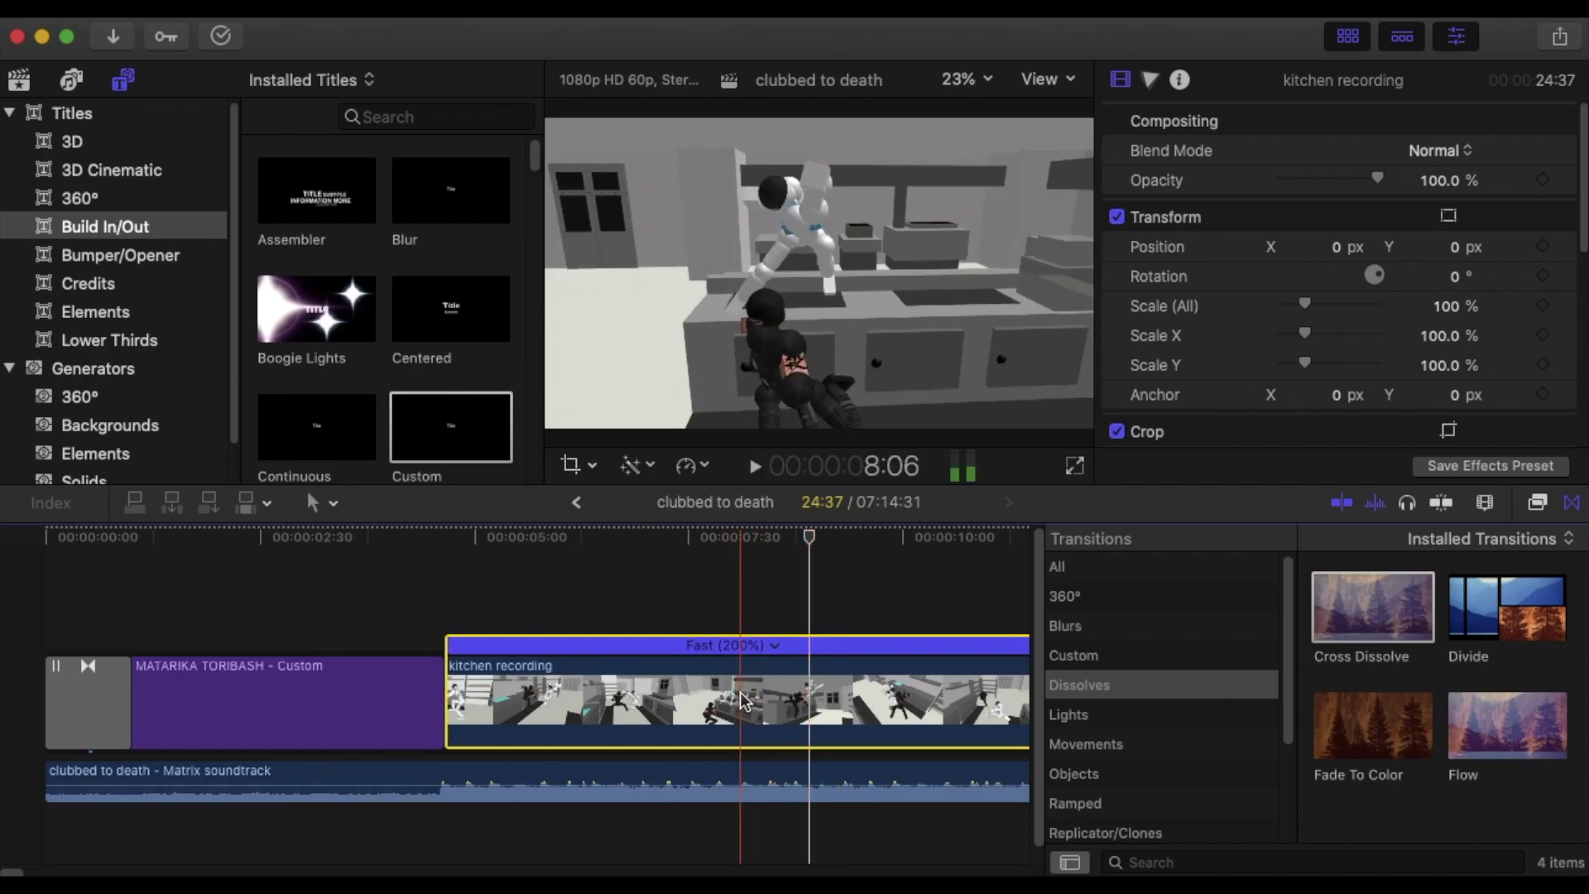
key(super+b)
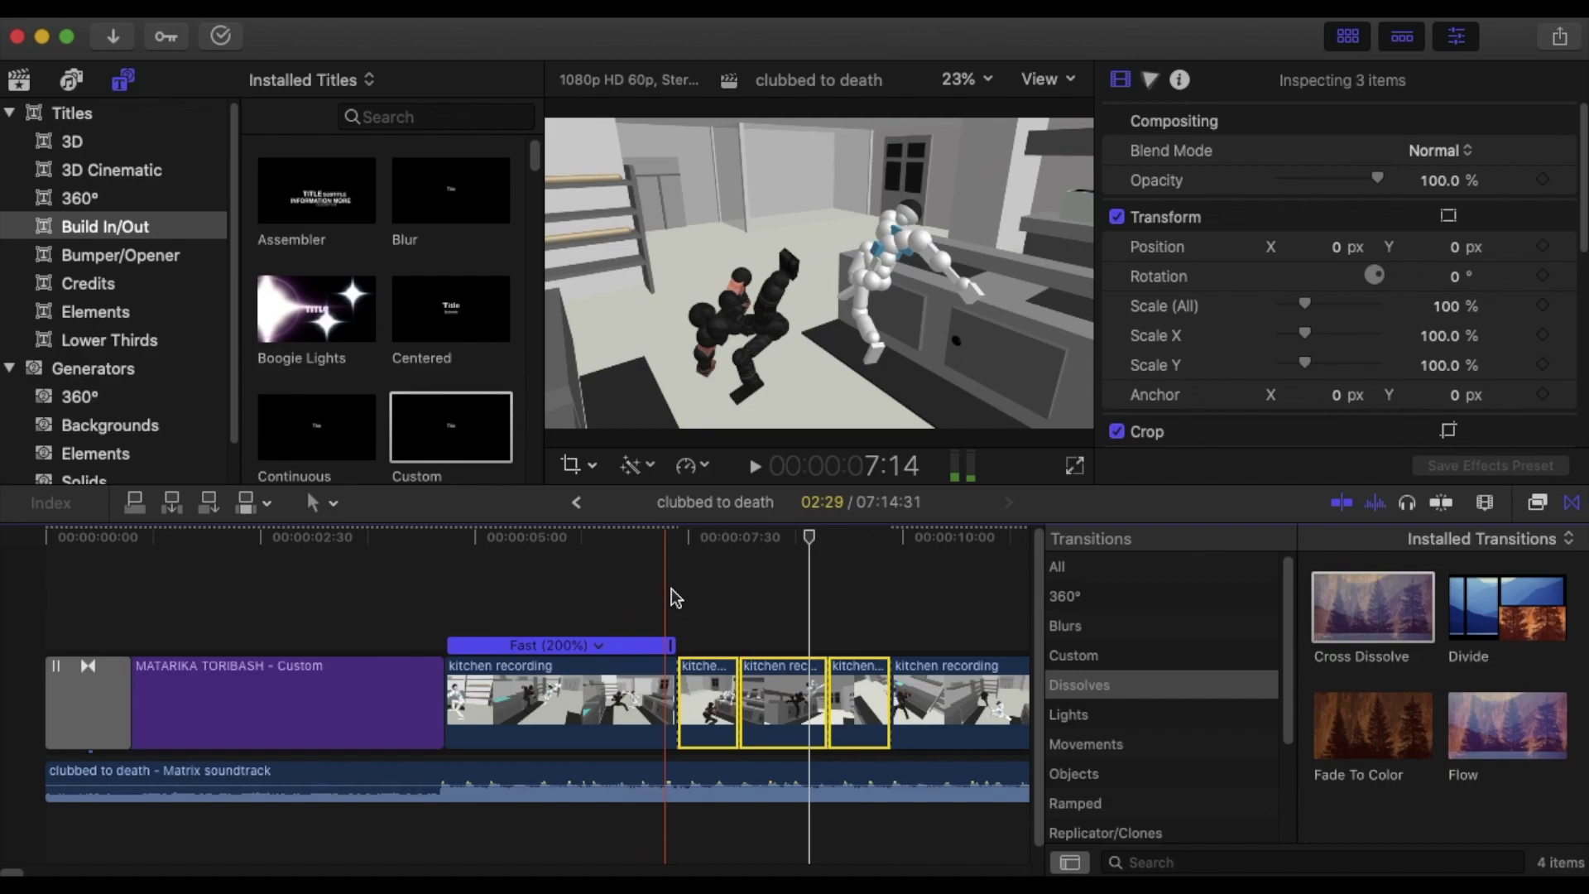
Play back the short kitchen recording pieces to find the moment that needs emphasis.
key(space)
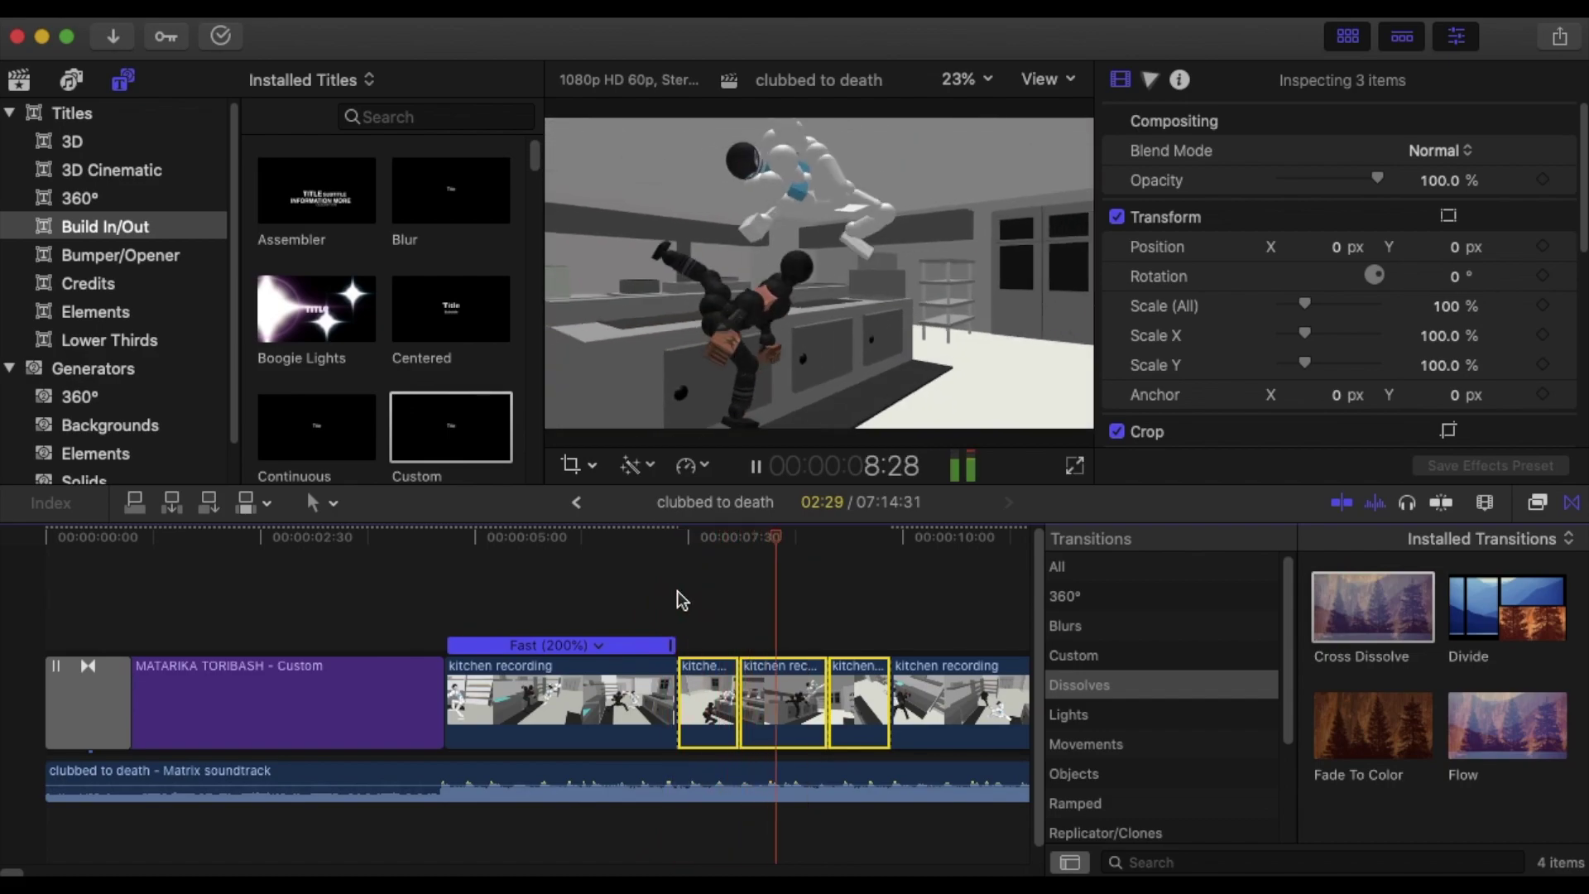
click(703, 604)
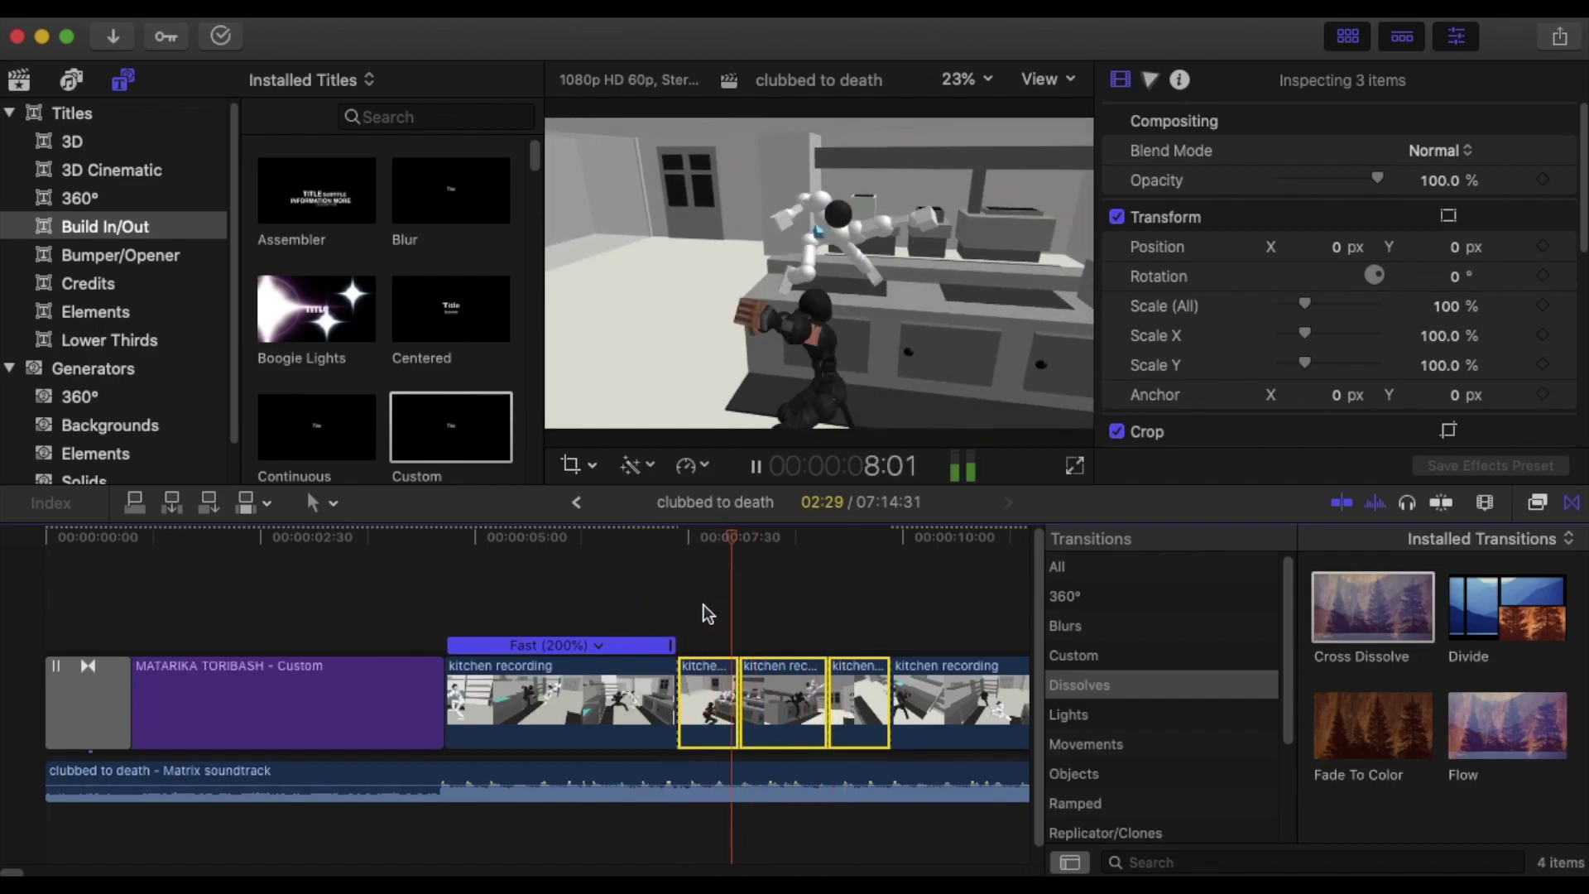
key(space)
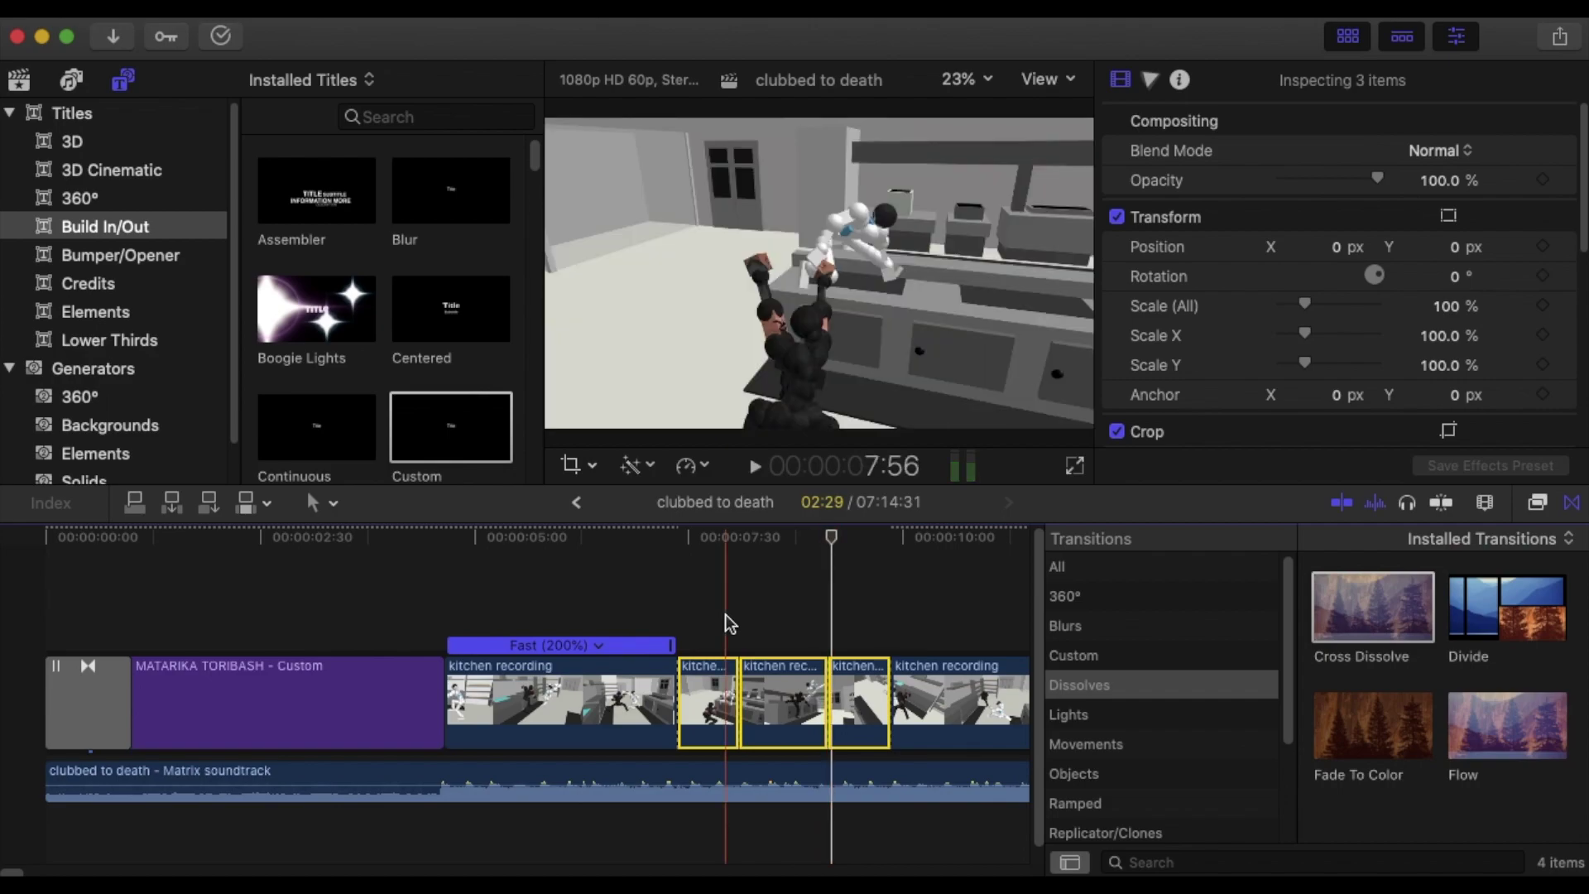
key(space)
key(space)
scroll(759, 599, right, 1)
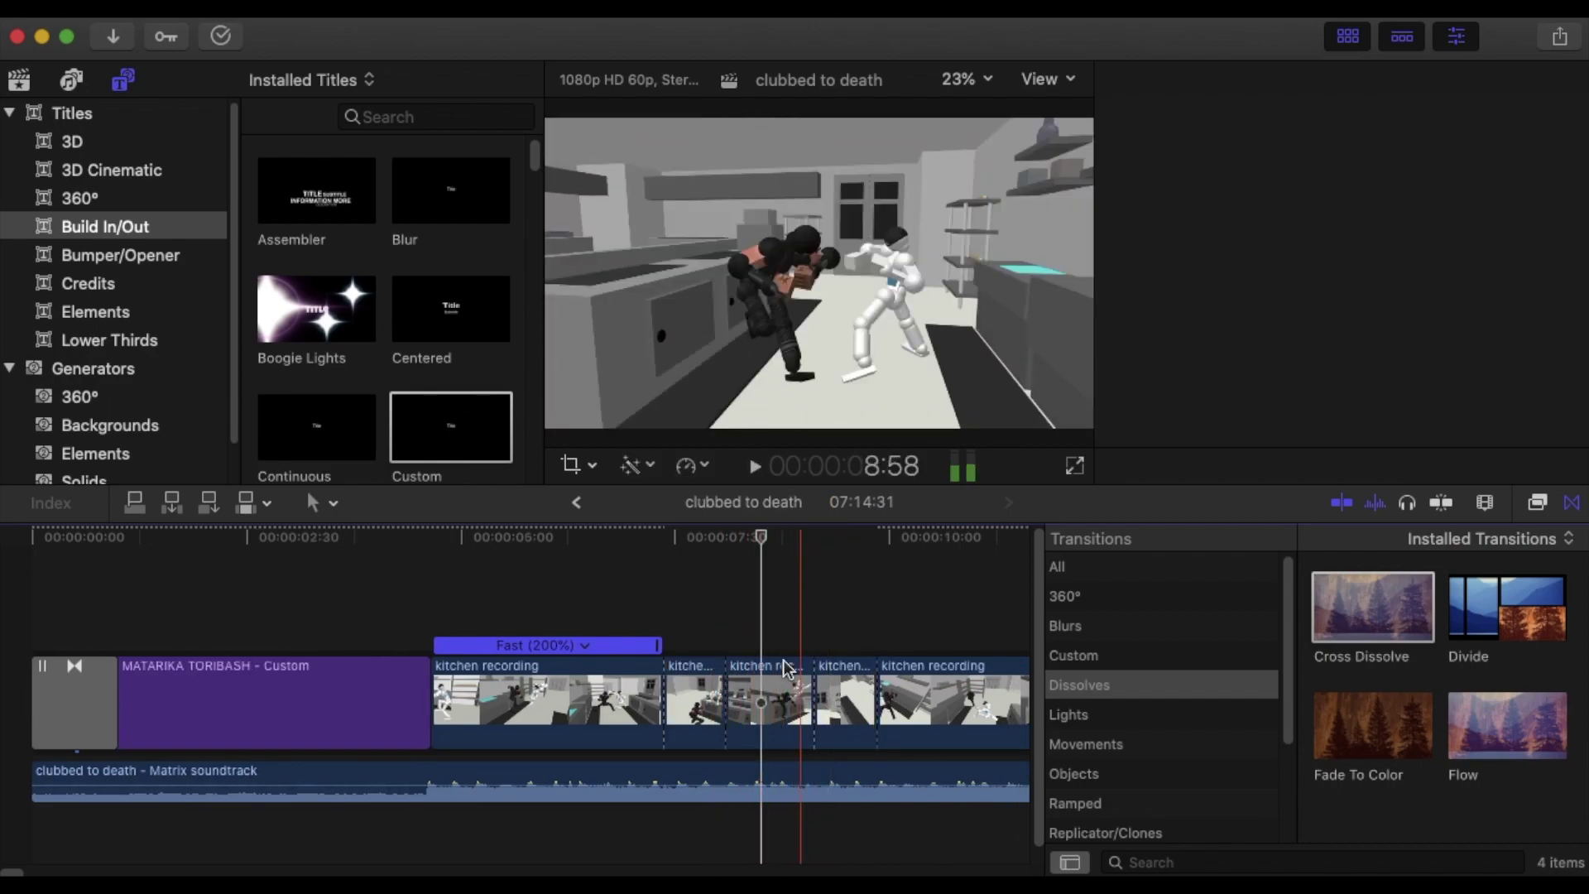
Apply the Color Board video effect to the 1:02 middle piece of the kitchen recording.
click(780, 687)
click(743, 553)
drag(743, 553, 754, 553)
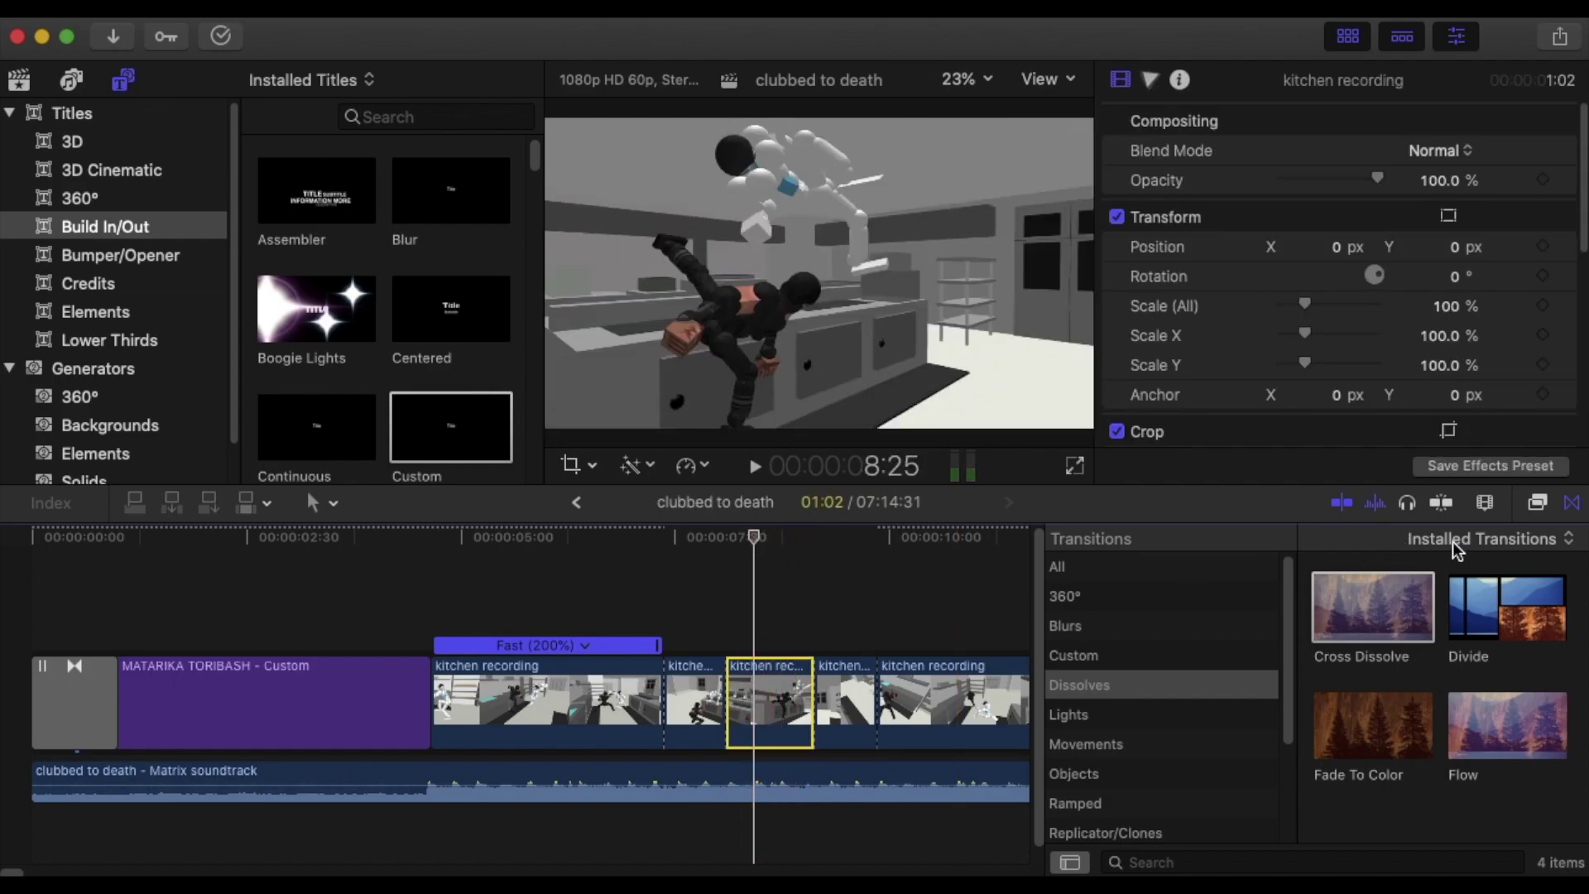
click(1537, 502)
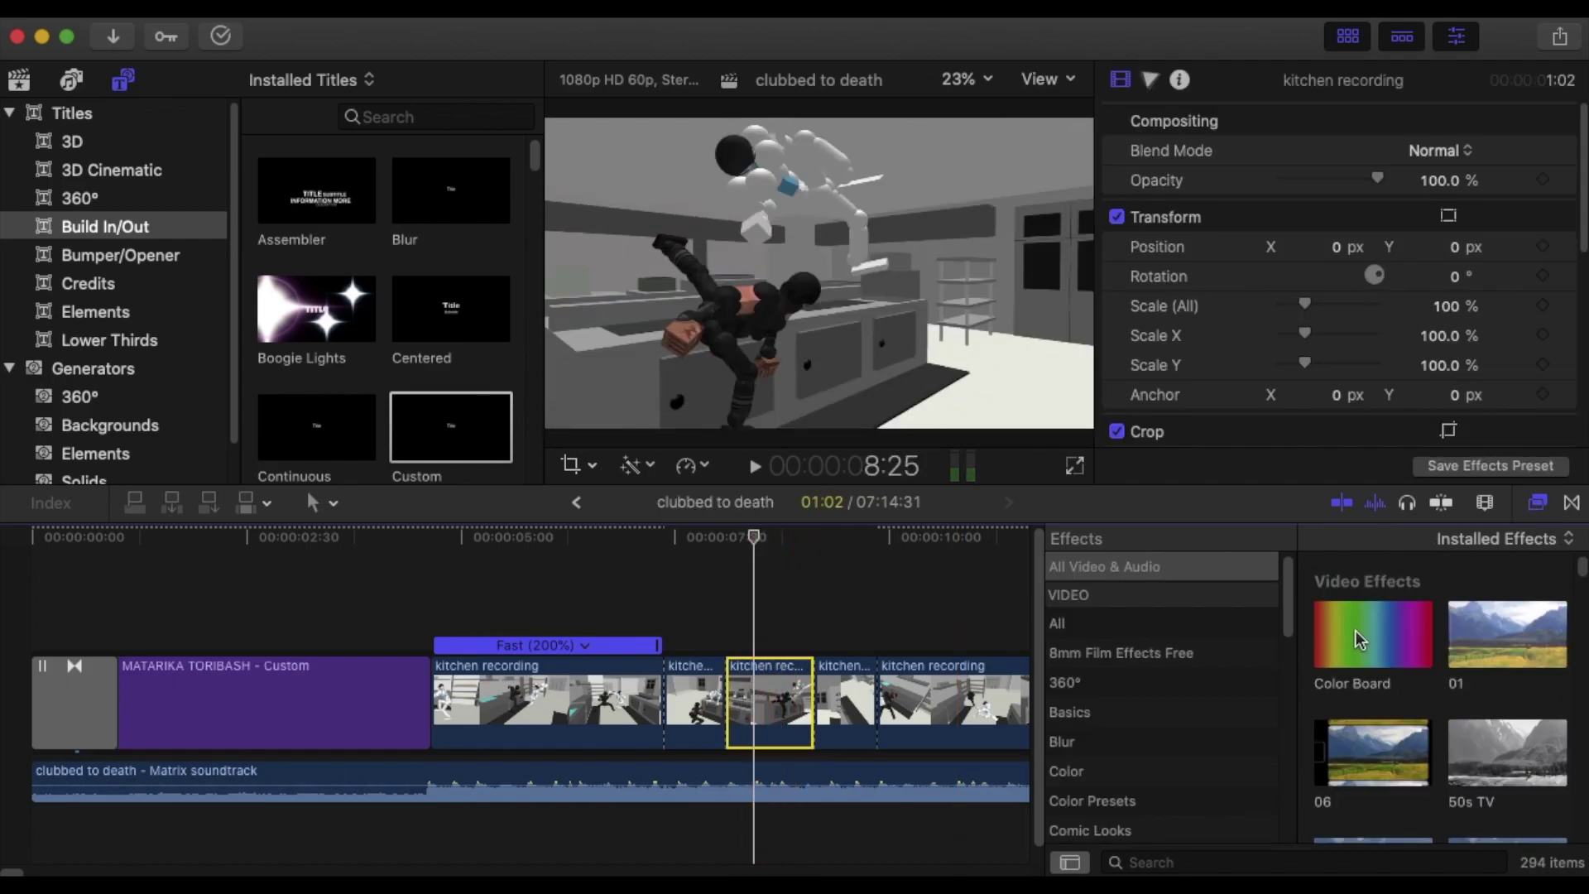
drag(1373, 634, 763, 703)
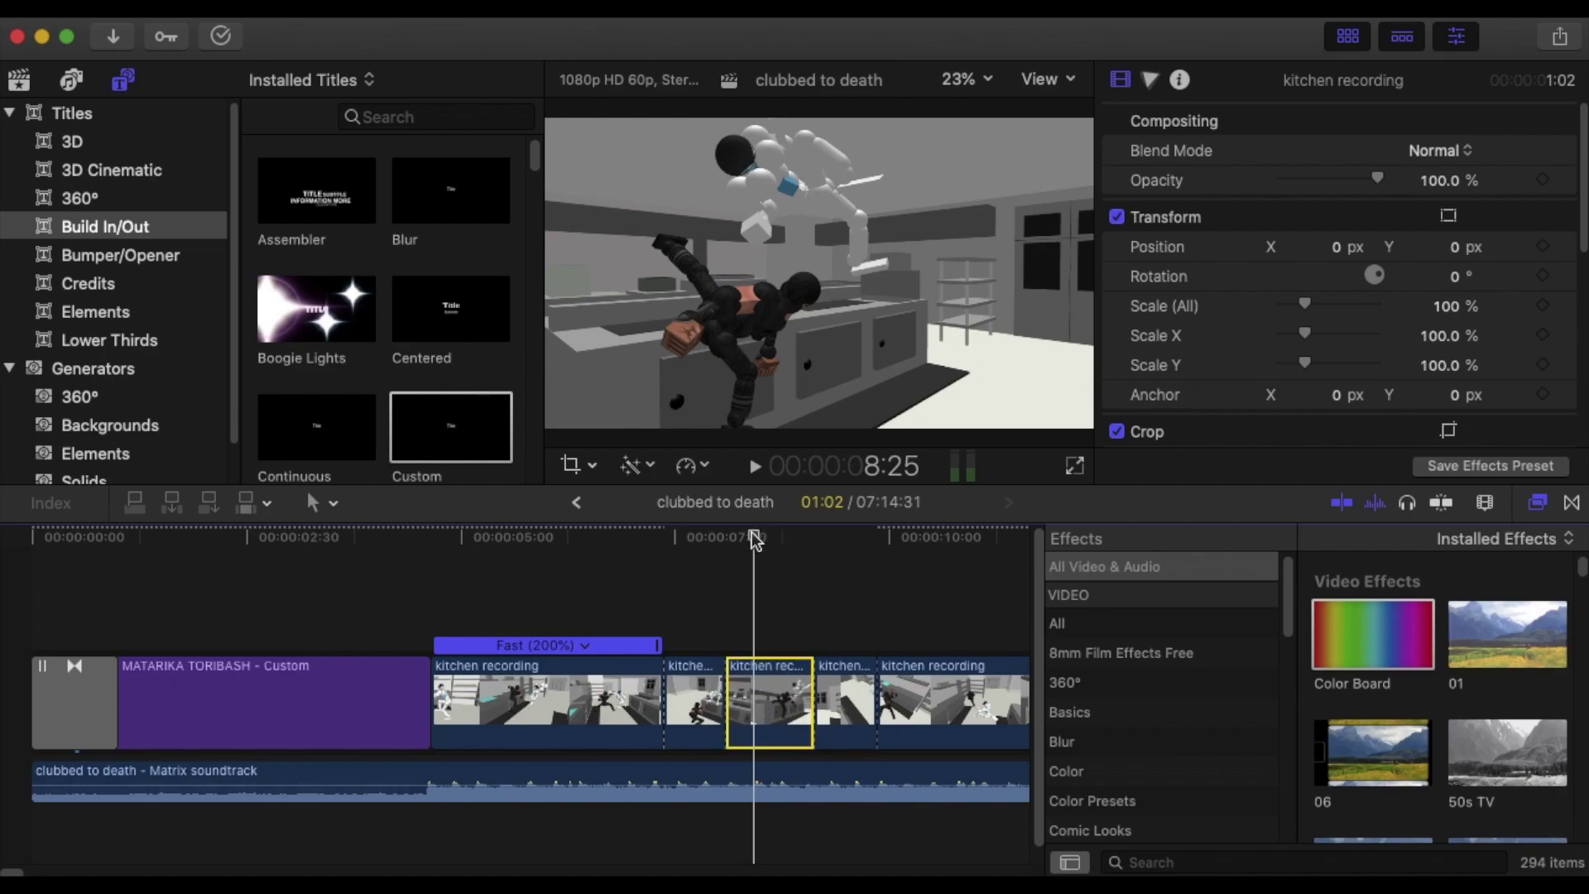
drag(754, 539, 762, 539)
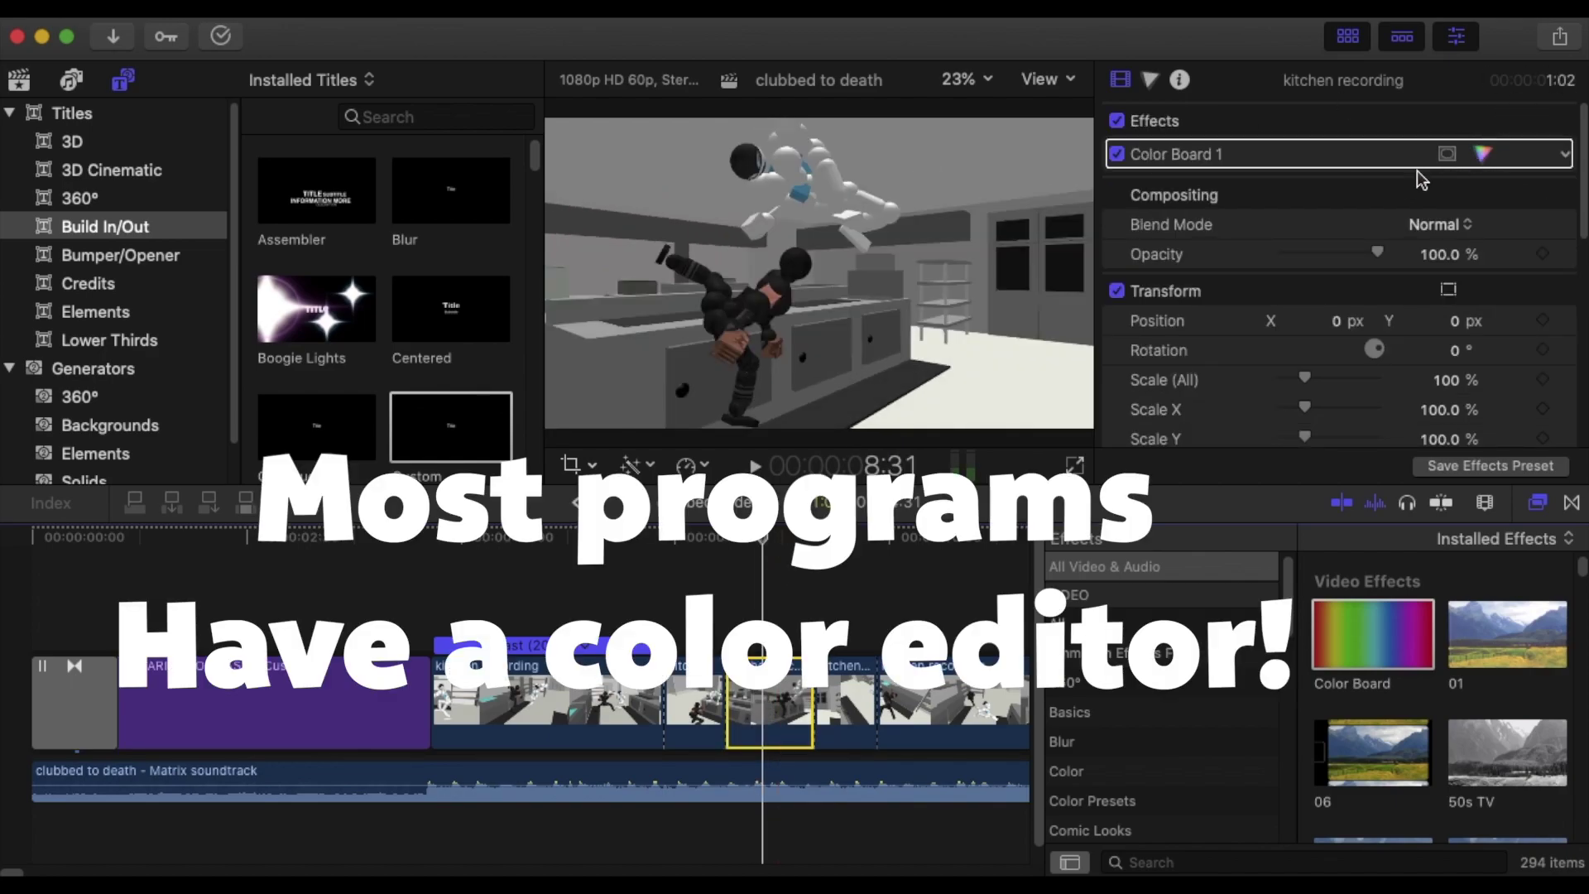
Try tinting the whole picture with the Color Board's color controls, starting with yellow, and undo each tint.
click(1485, 154)
click(1296, 157)
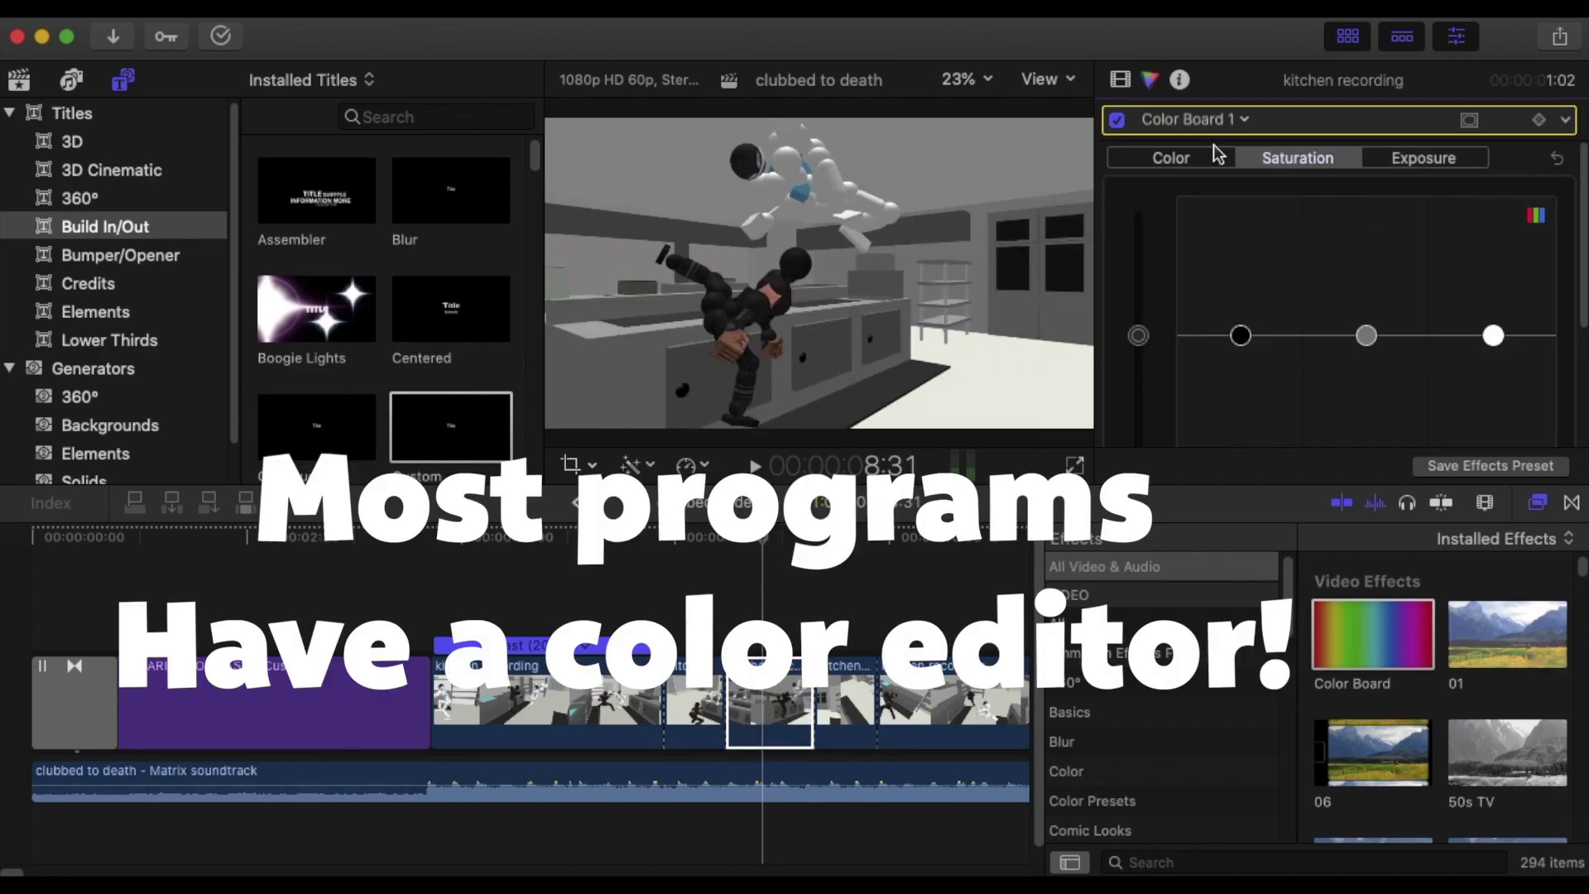
click(1123, 81)
click(1483, 154)
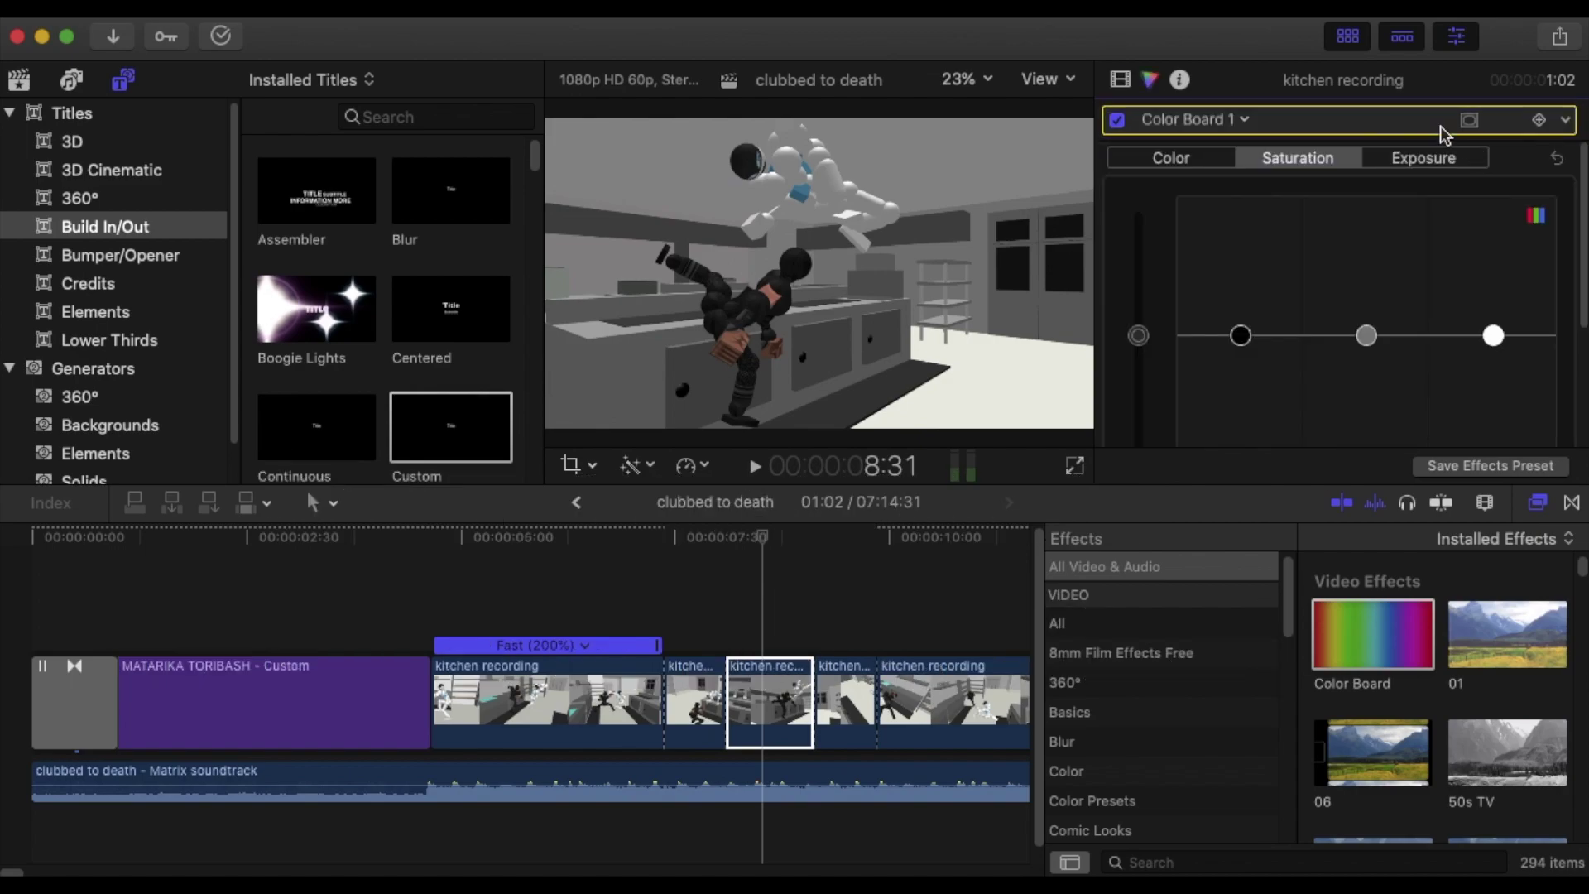
click(1208, 163)
drag(1259, 336, 1192, 230)
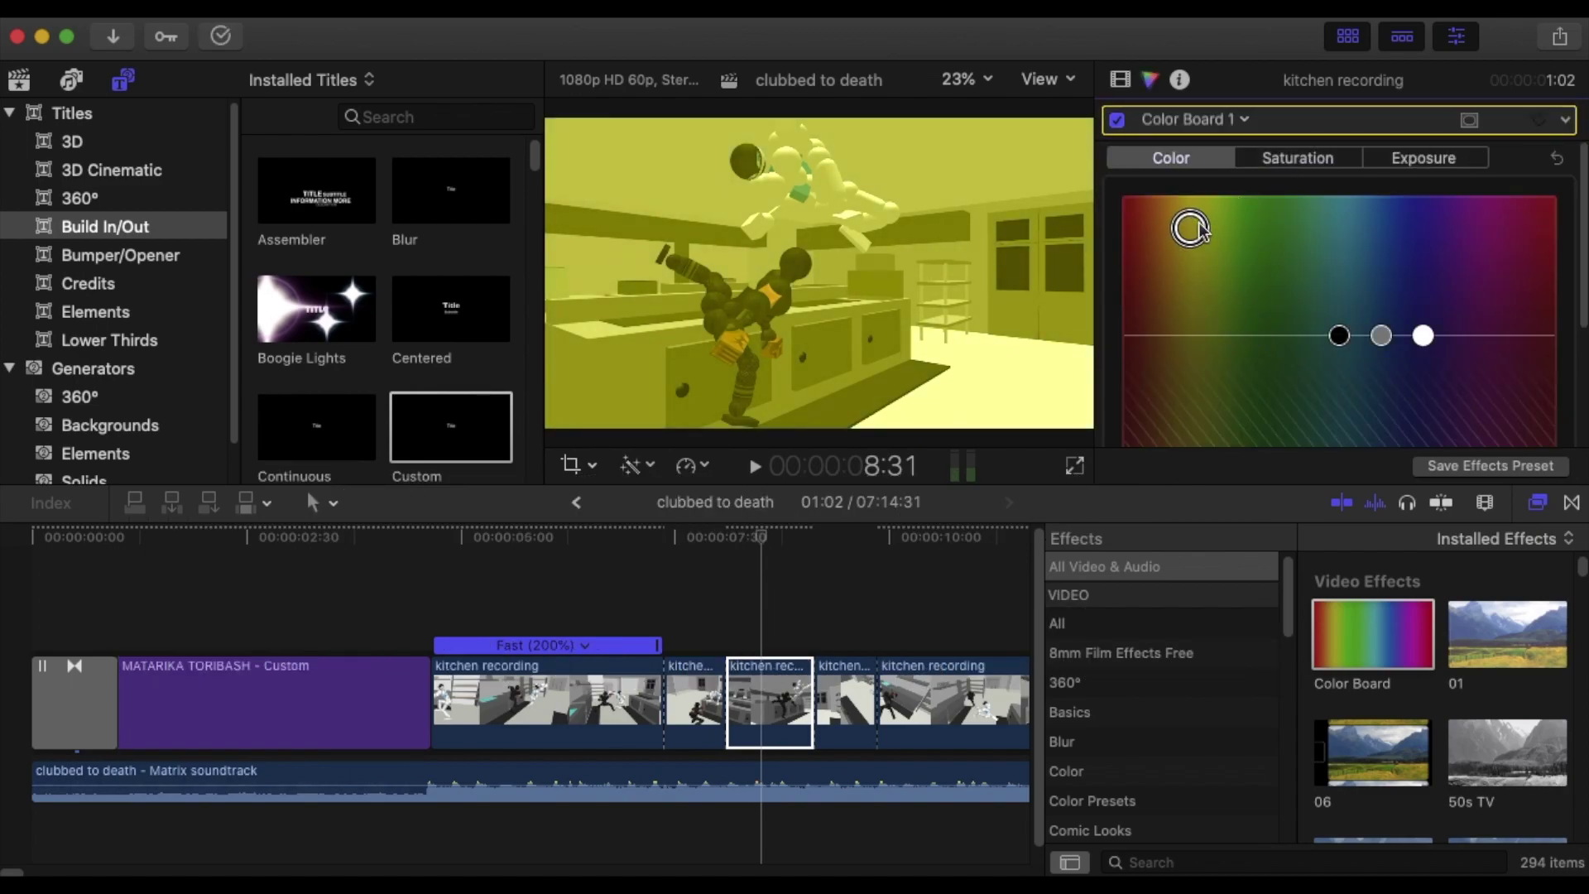
key(super+z)
drag(1338, 336, 1283, 210)
key(super+z)
click(1124, 82)
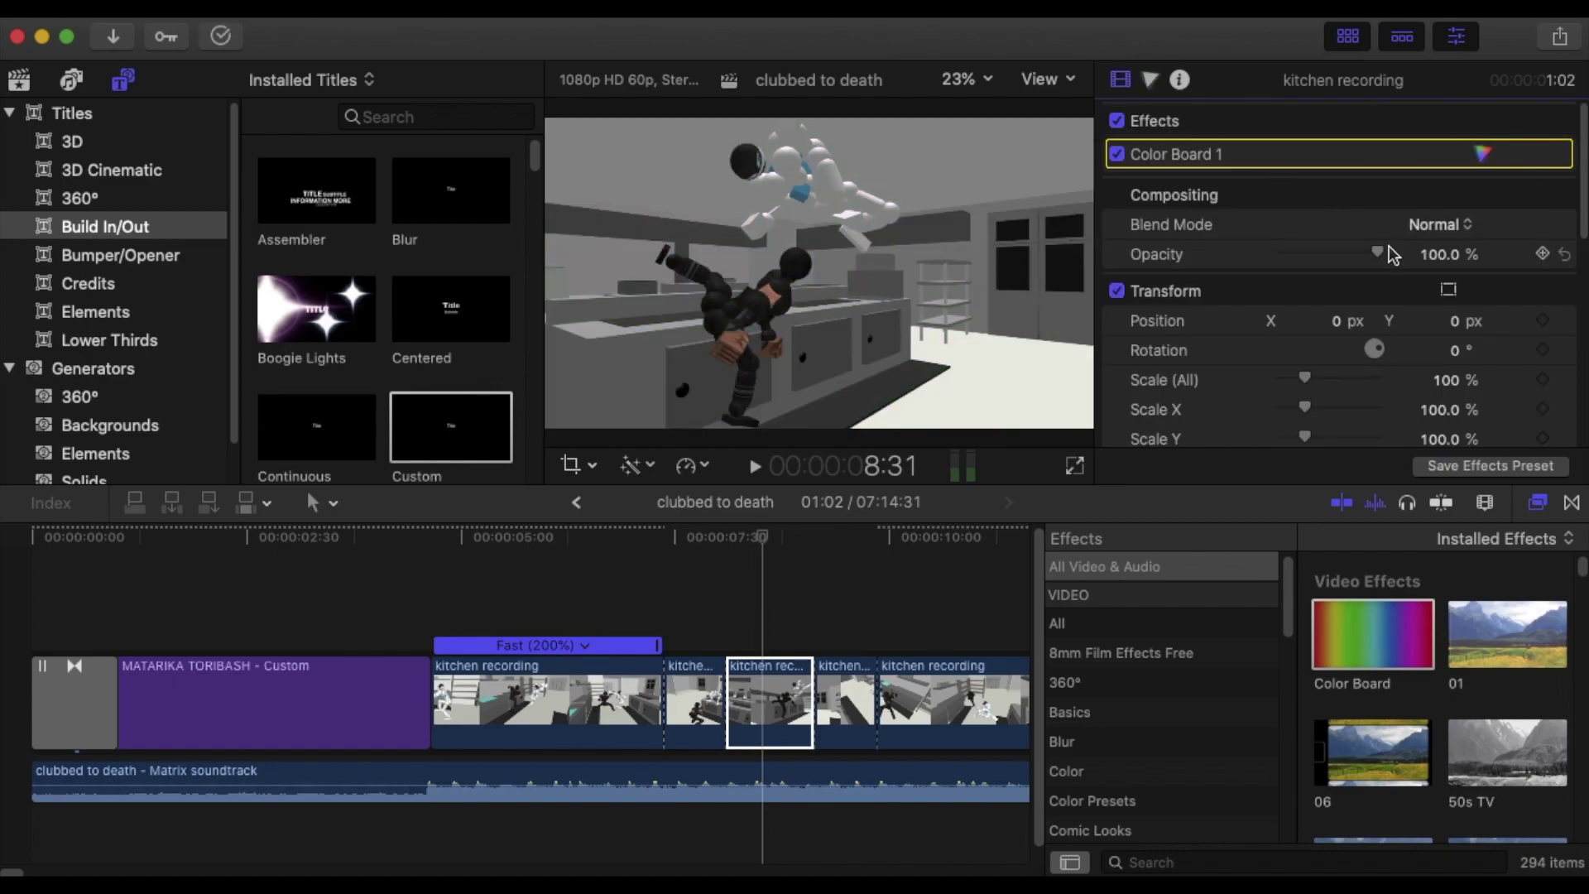
Add a Color Mask to Color Board 1 and sample the white fighter's body as its color.
click(1448, 154)
click(1324, 185)
mouse_move(785, 177)
mouse_down()
mouse_move(805, 146)
mouse_move(796, 161)
mouse_up()
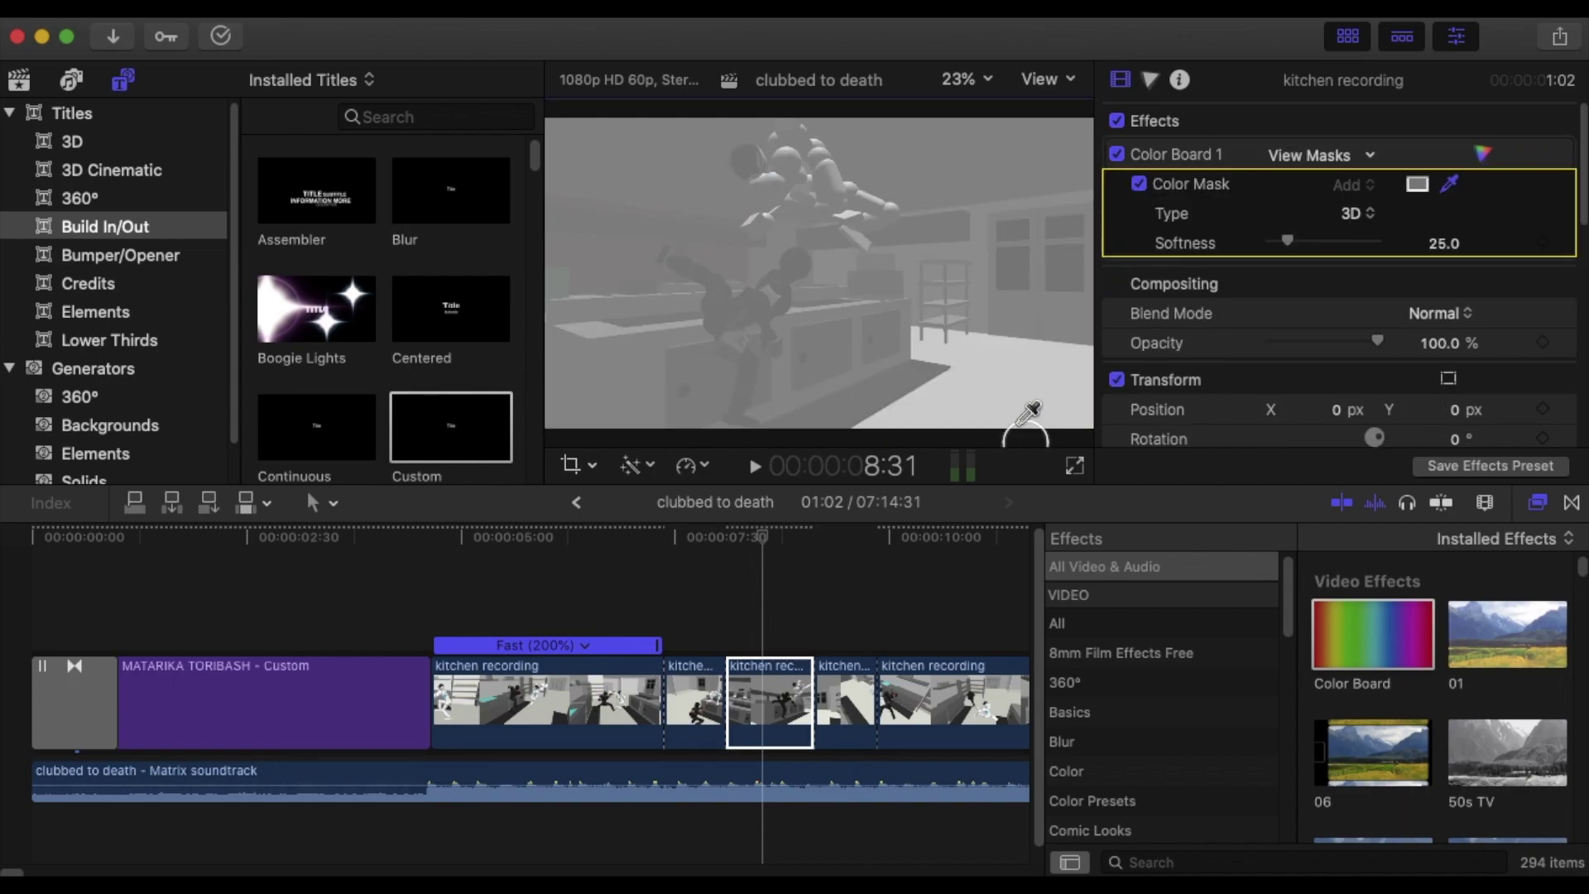
Tint the masked area of Color Board 1 red-orange with the global color control and raise its global saturation.
click(1481, 153)
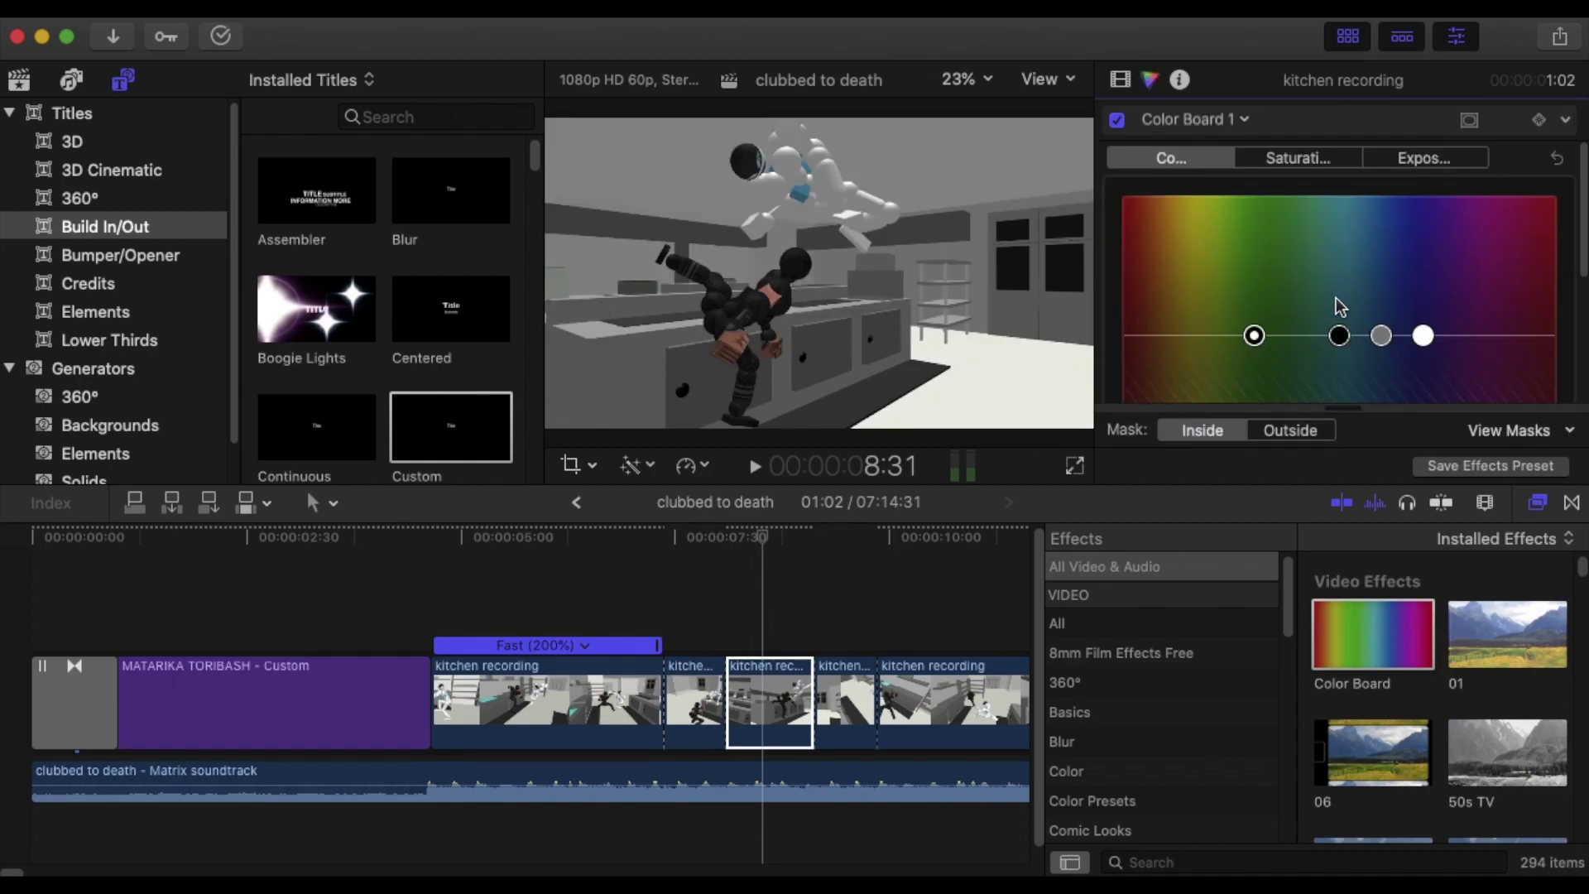
drag(1175, 193, 1142, 219)
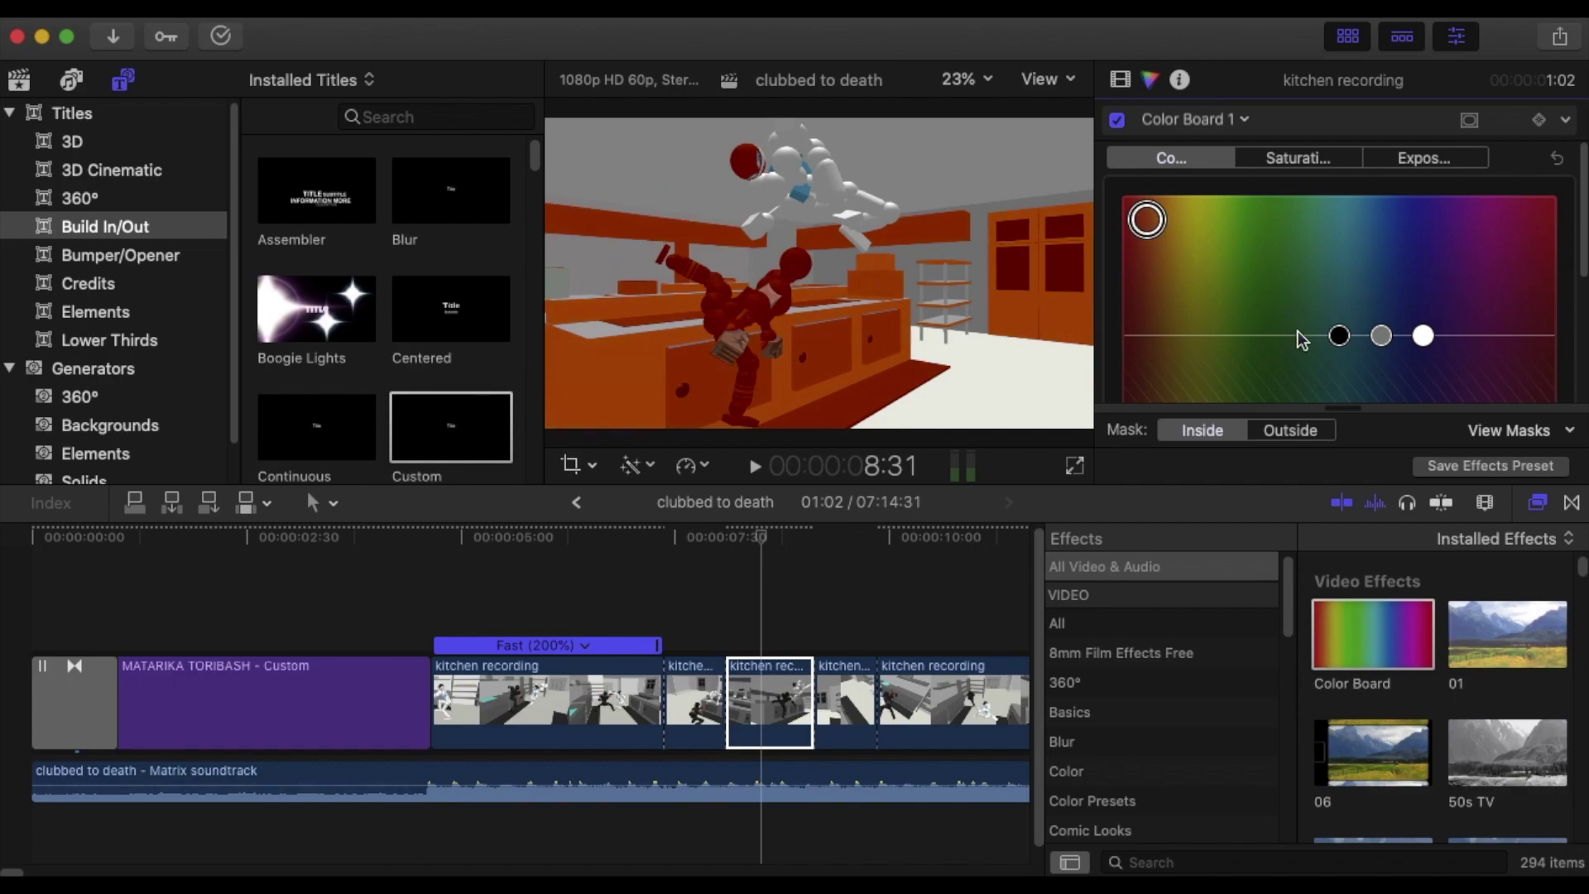
click(1293, 159)
drag(1136, 336, 1221, 184)
click(1443, 165)
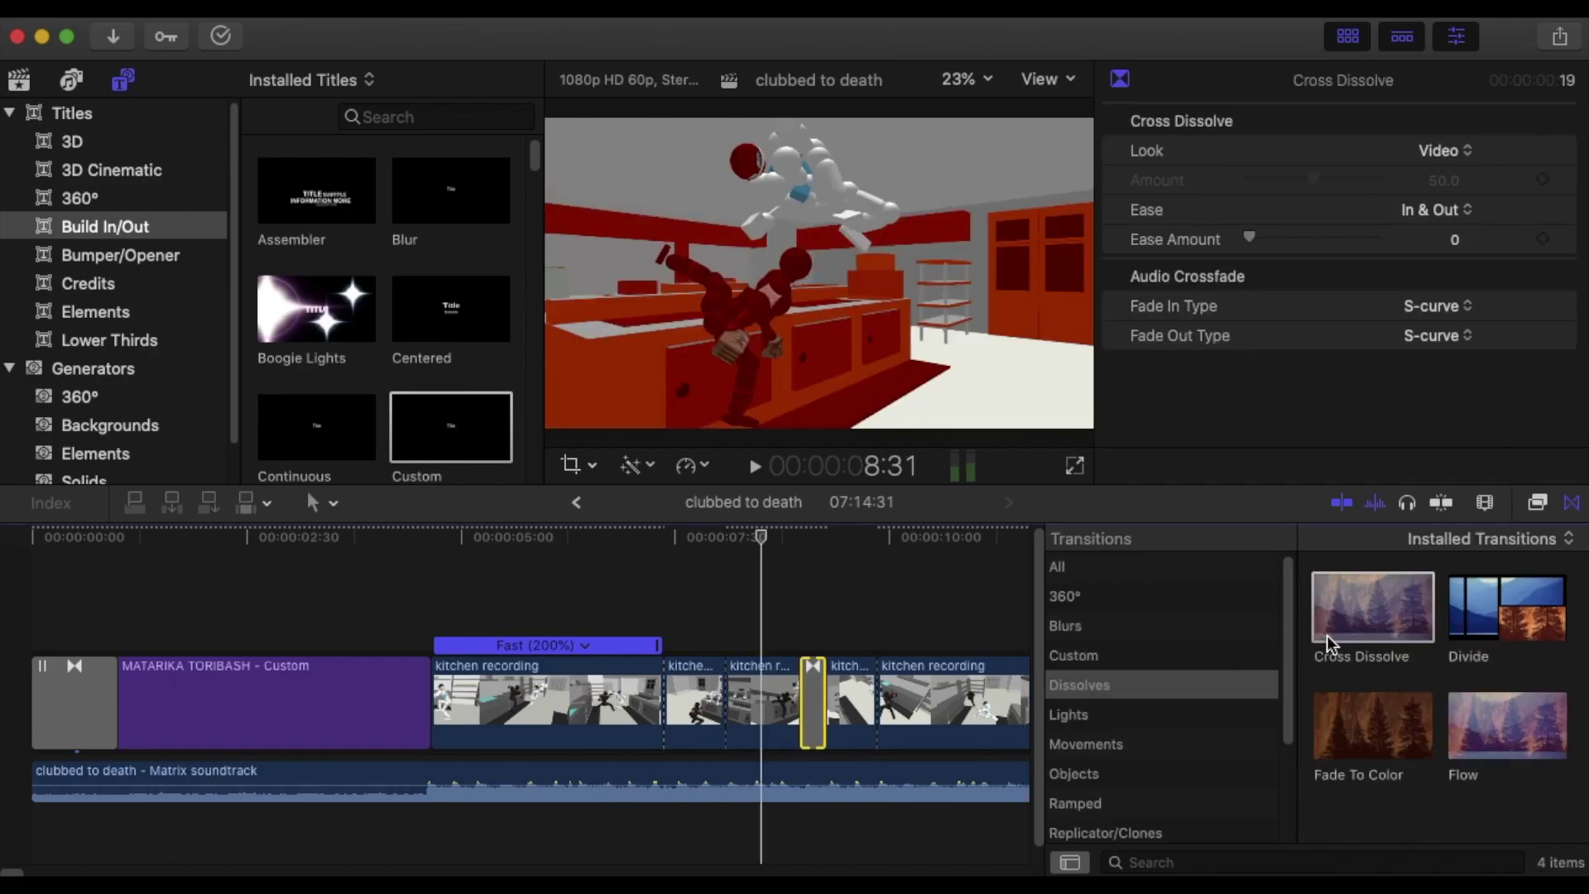
Add Cross Dissolve transitions at both ends of the tinted middle piece and select the short kitchen recording pieces together with their dissolves.
drag(1328, 638, 719, 695)
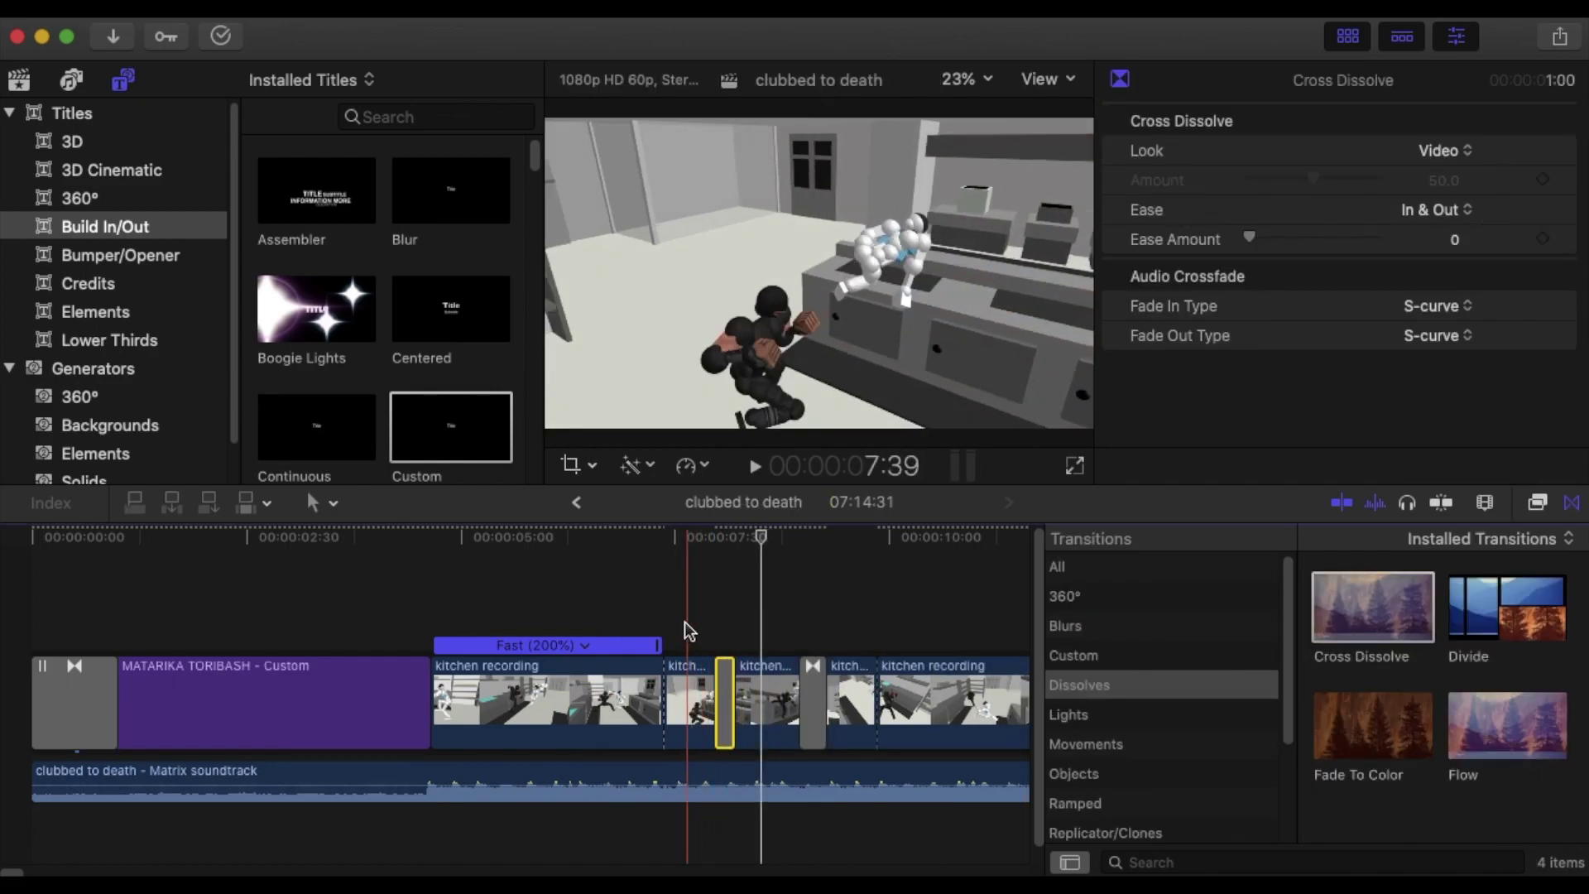
drag(686, 631, 865, 736)
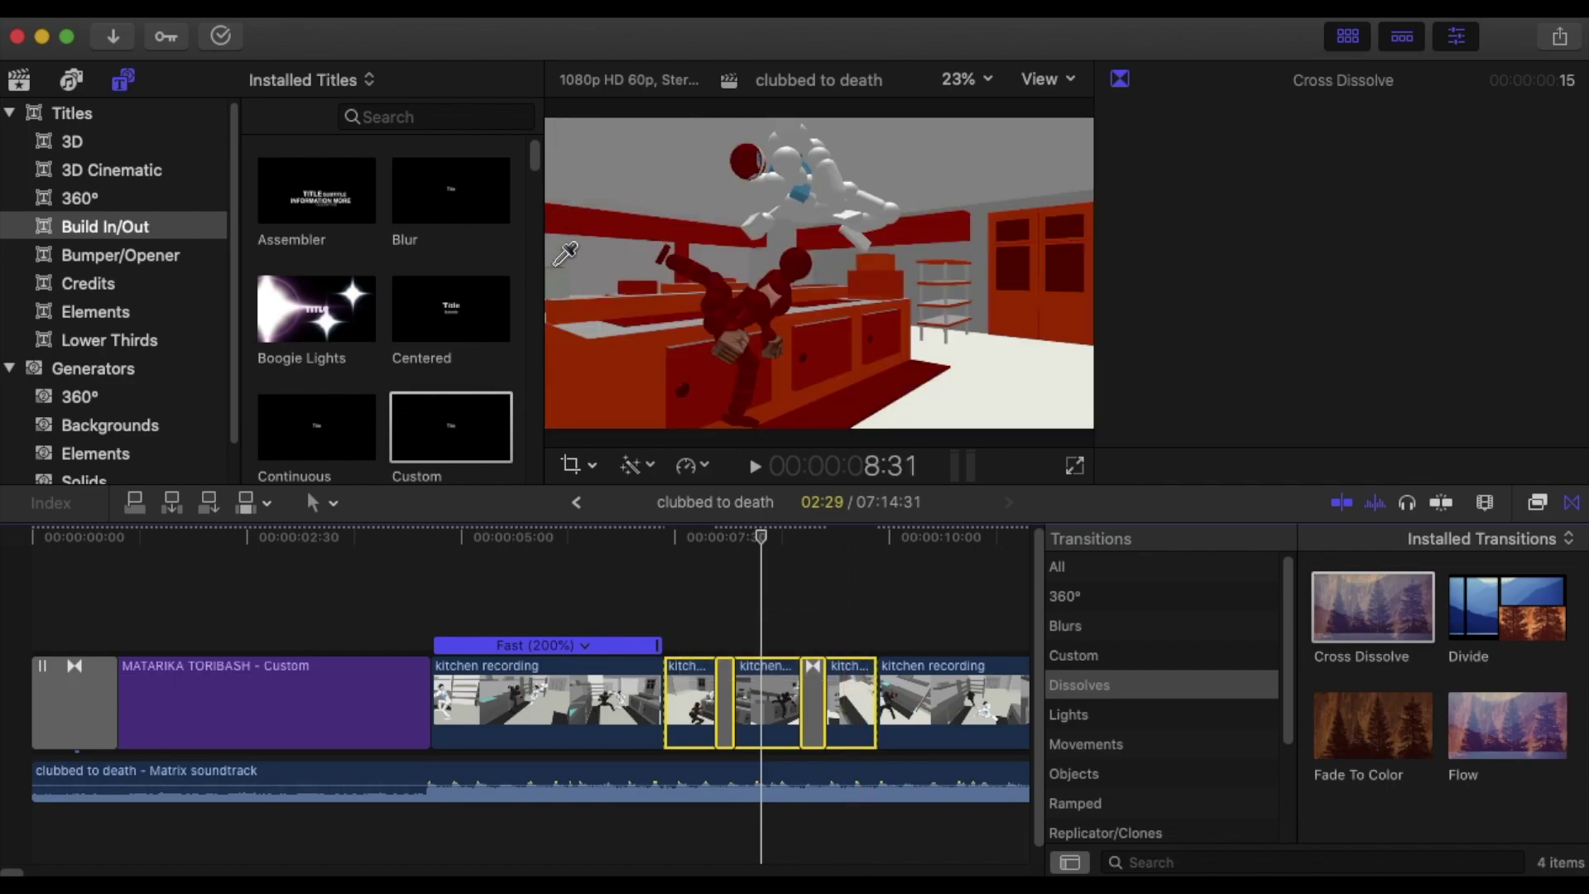
click(480, 10)
click(496, 103)
click(496, 10)
click(497, 10)
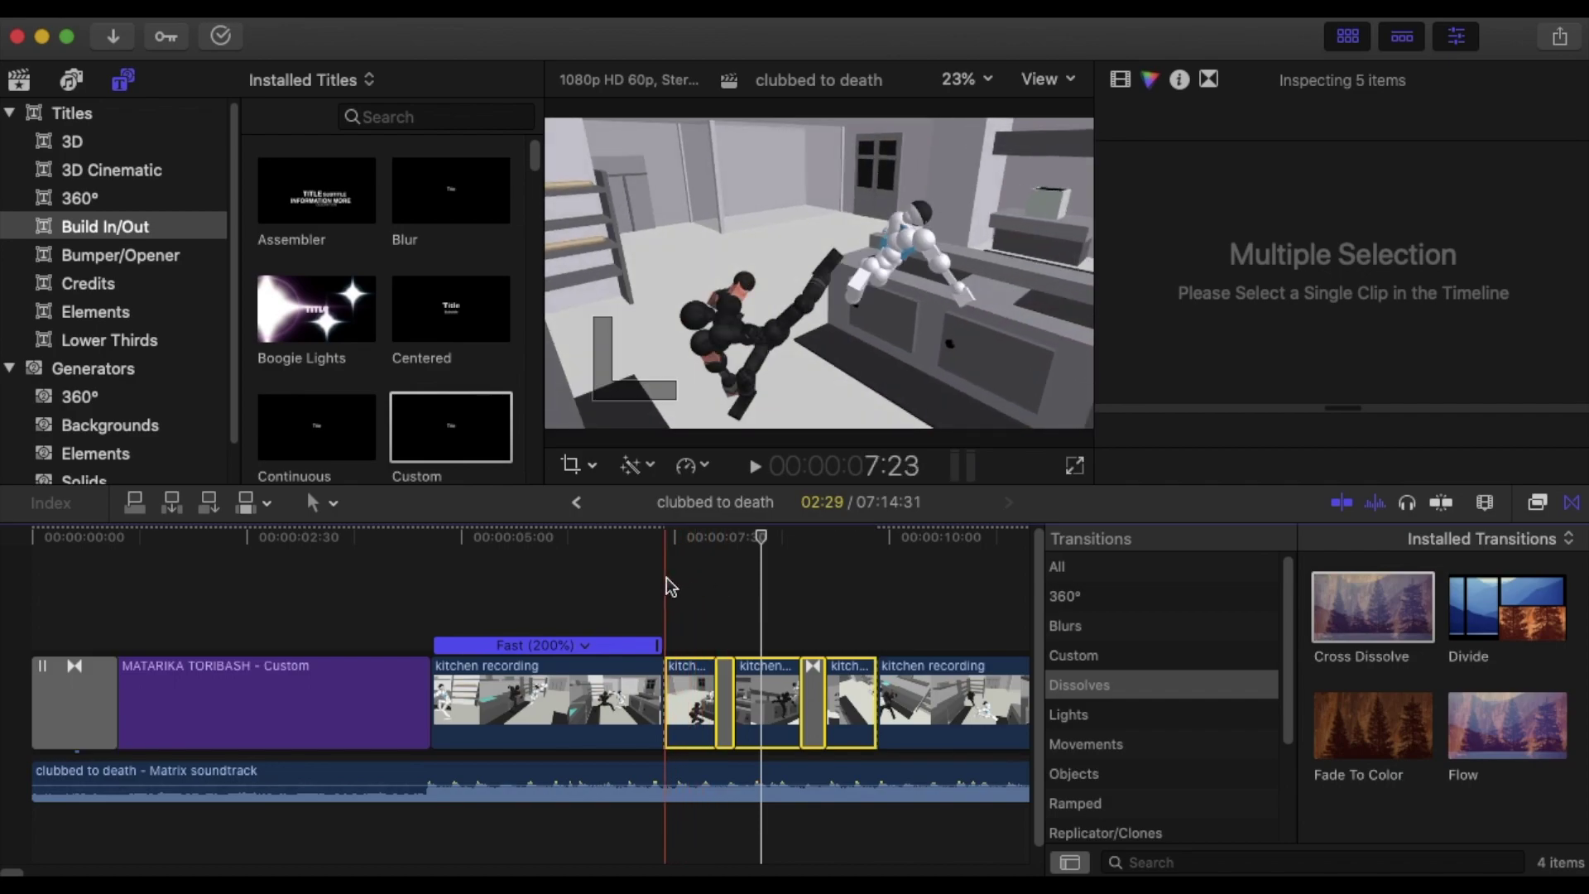
Play back the short kitchen recording pieces repeatedly to review the dissolves into and out of the red tint.
key(space)
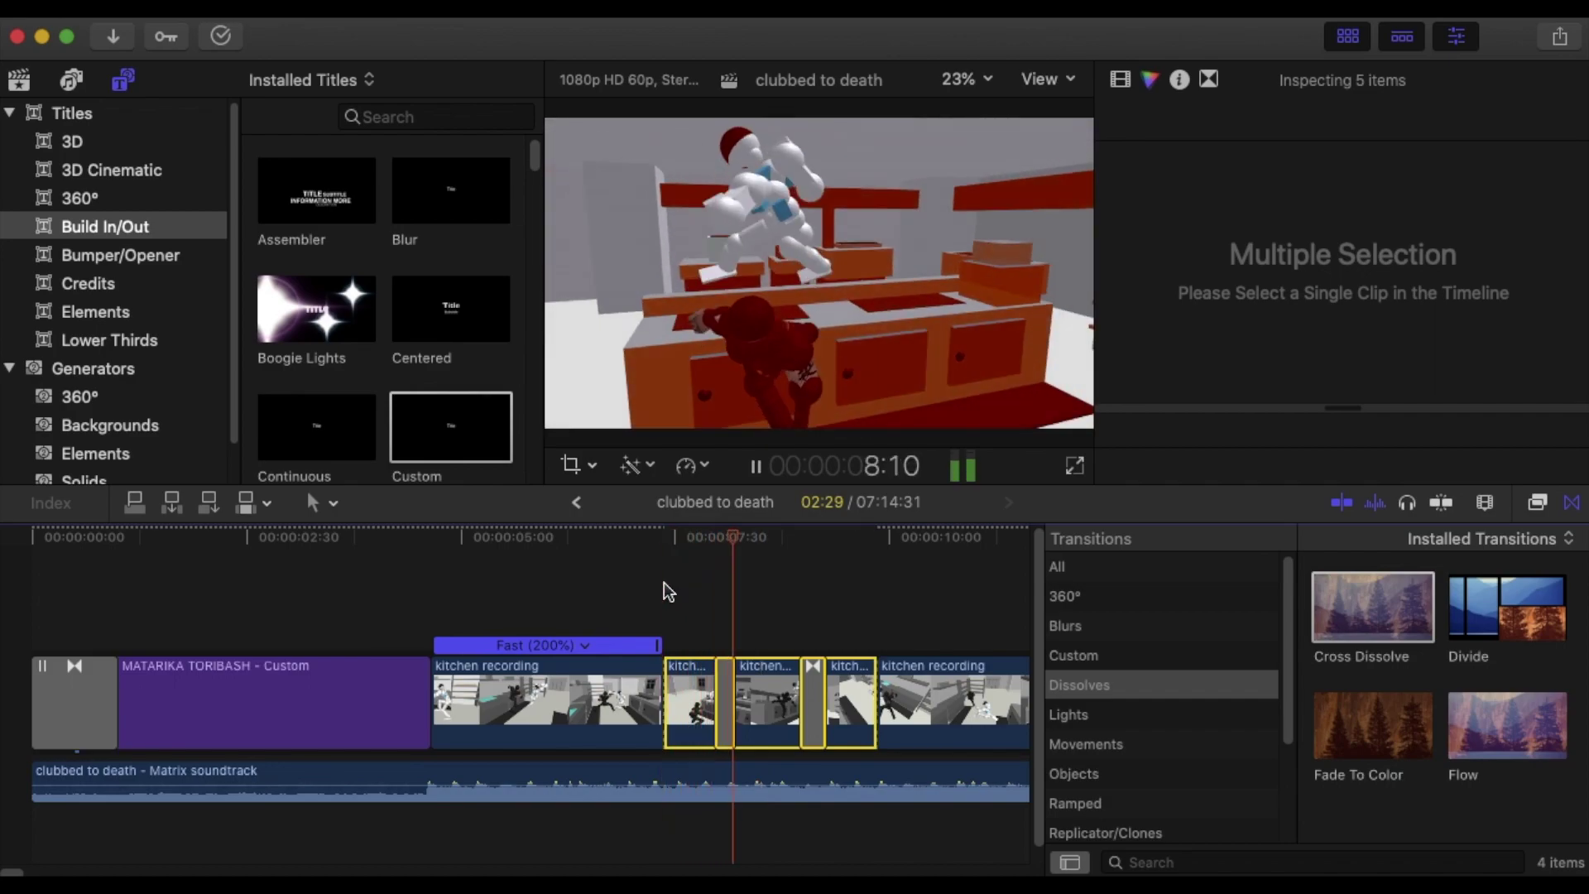
key(space)
key(space)
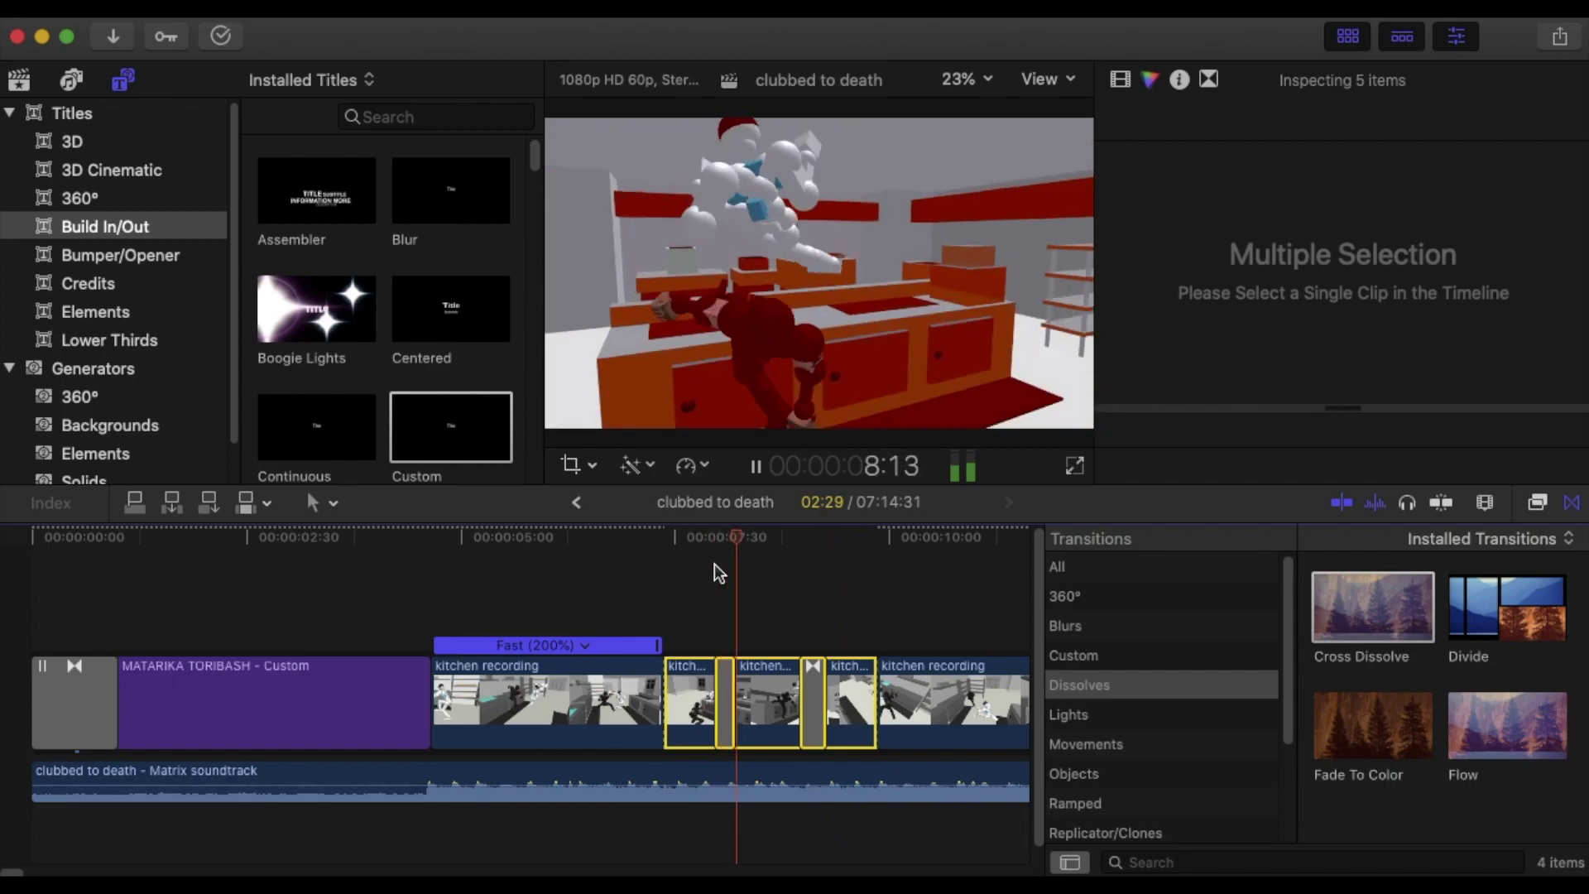
key(space)
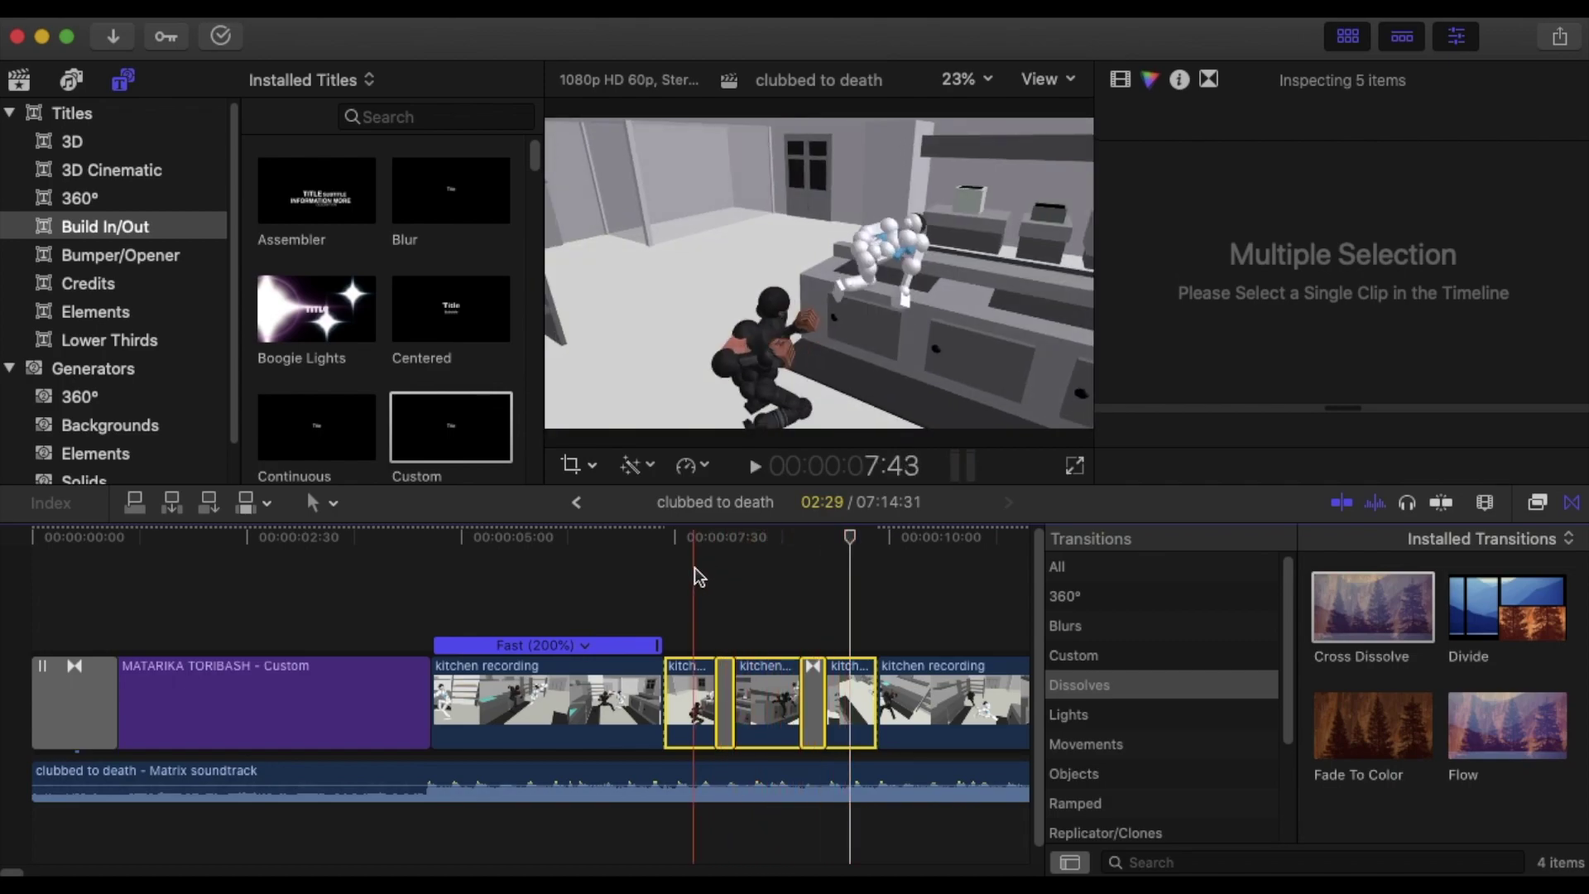
key(space)
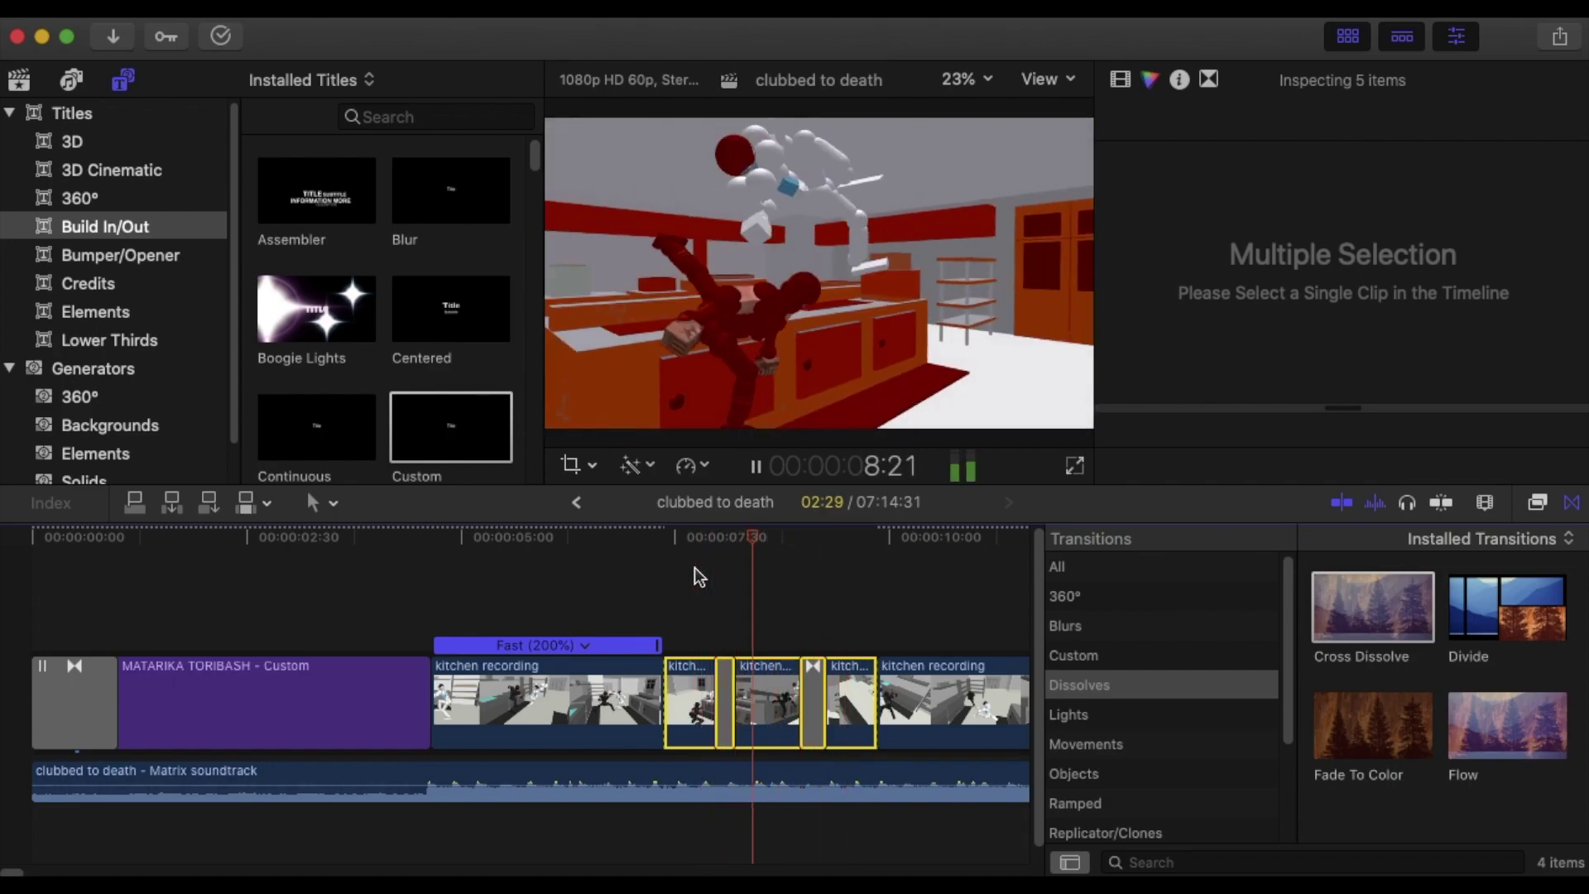
key(space)
key(space)
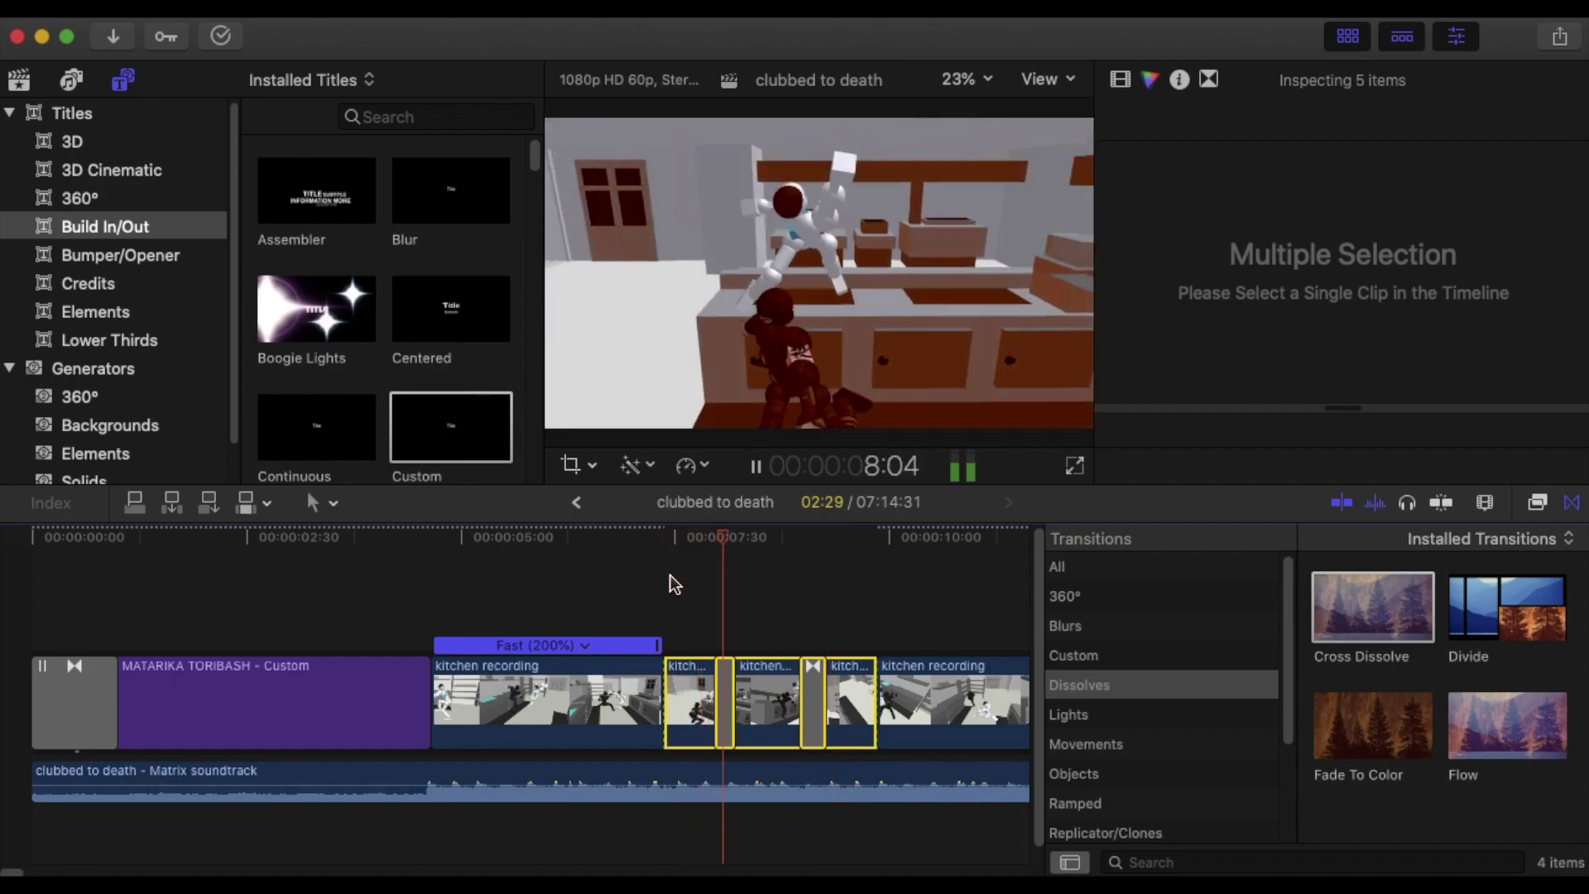
key(space)
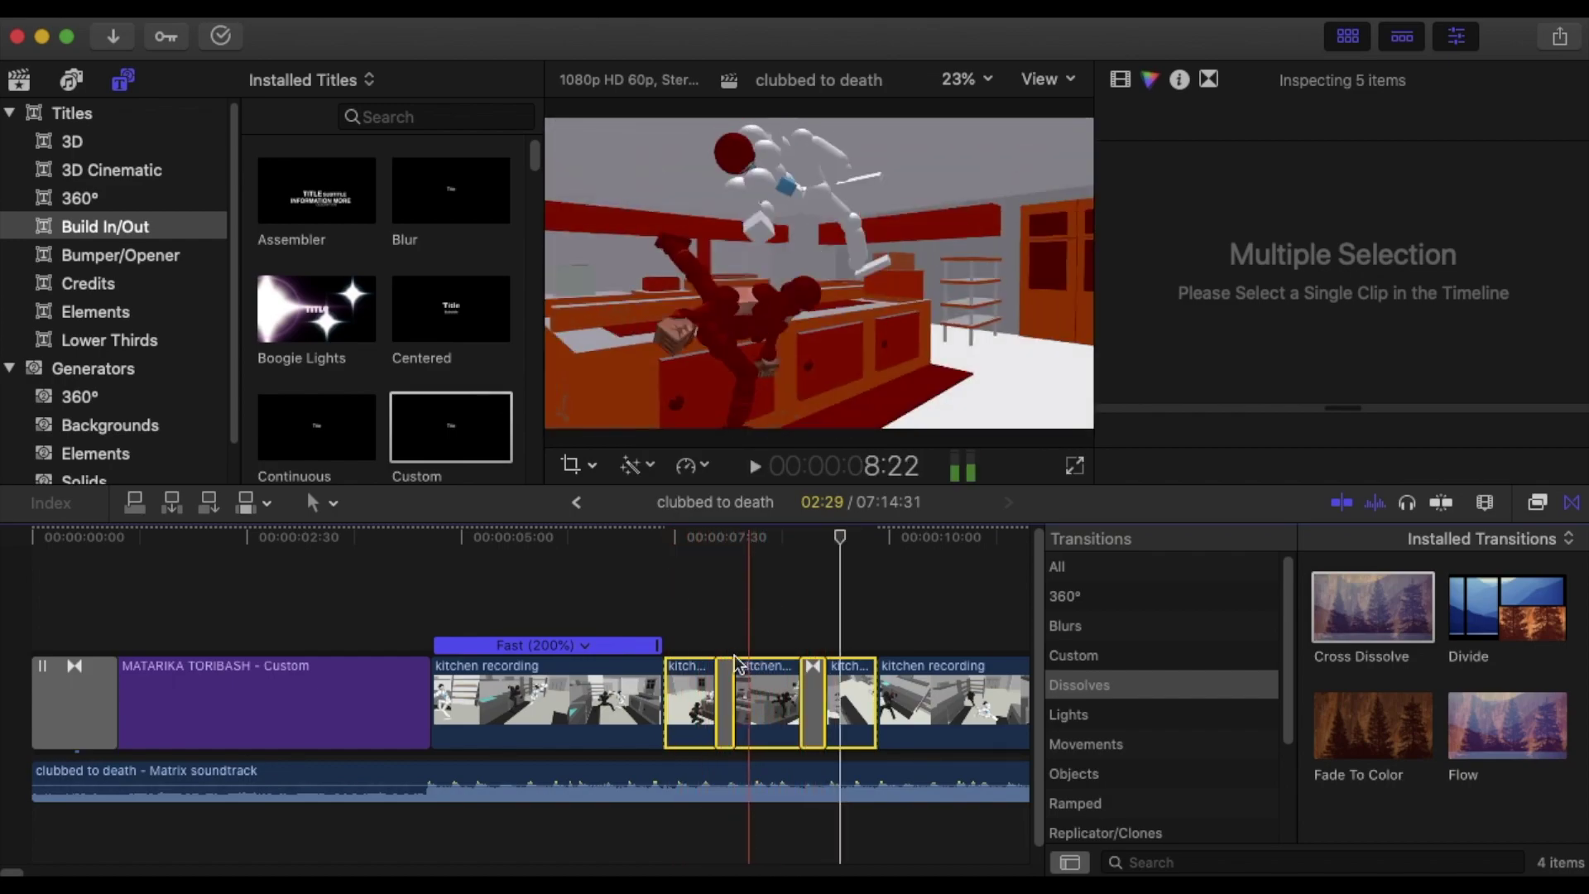
scroll(797, 623, right, 1)
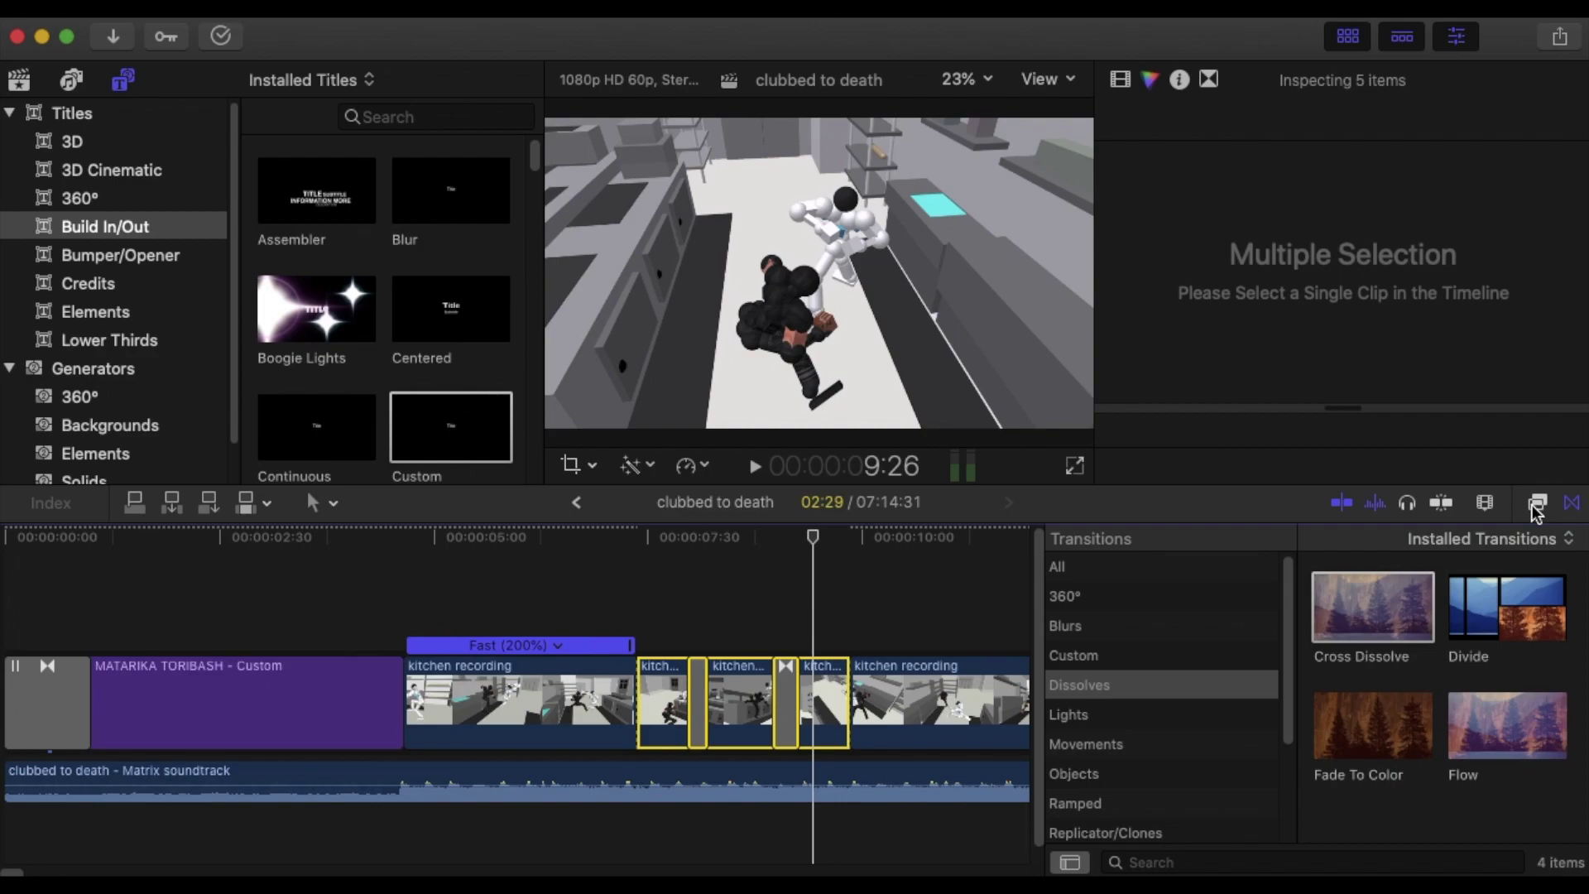
Browse the video effects categories, including Comic Looks, for a style that could customize the footage.
click(685, 644)
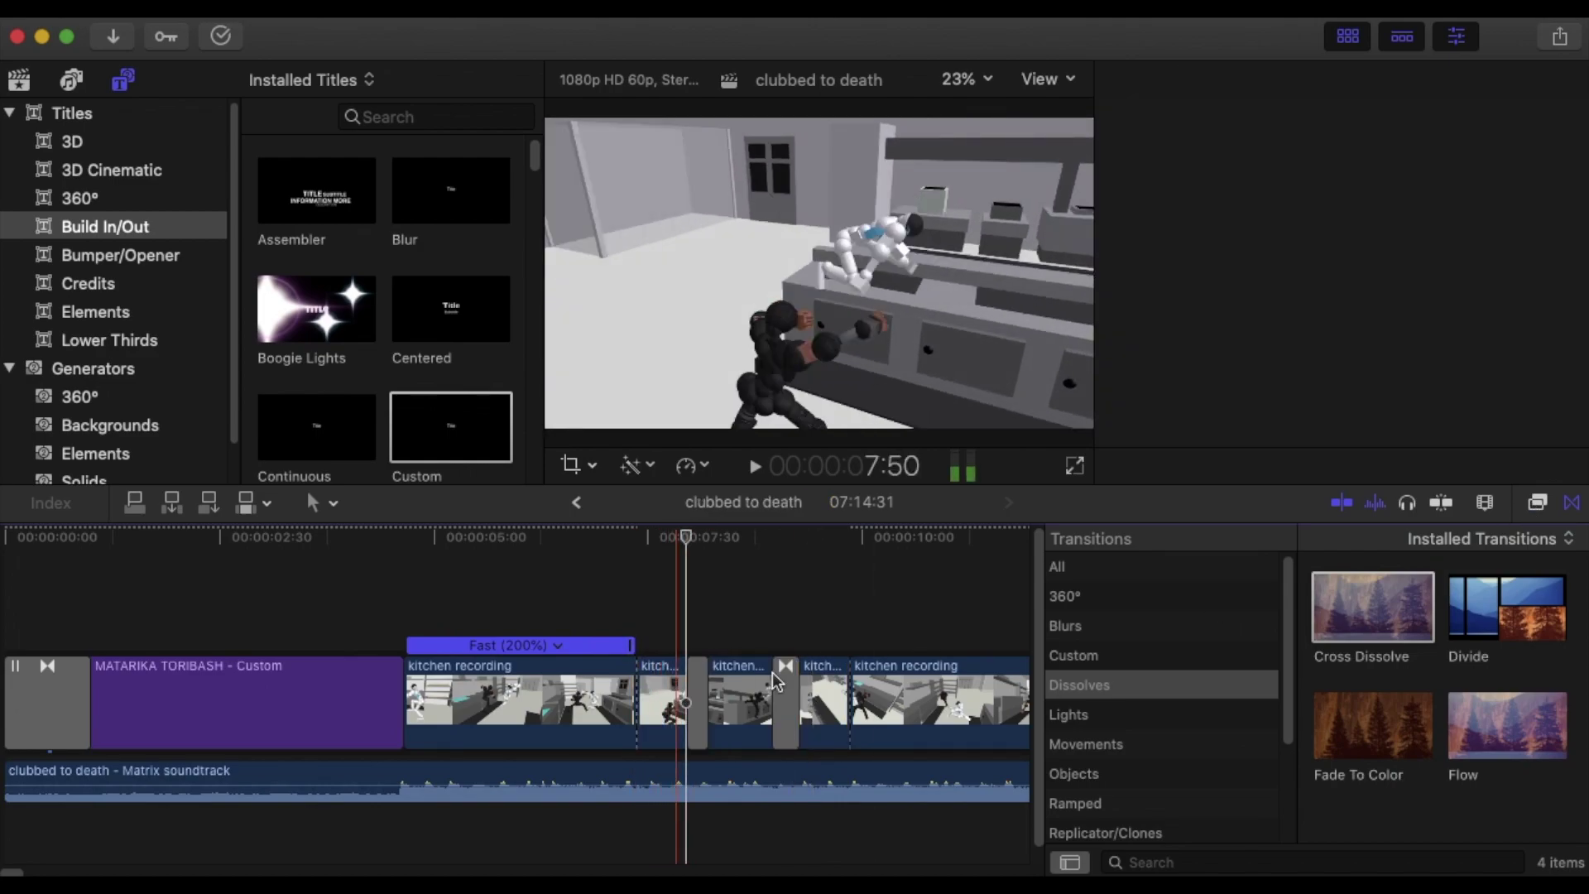
key(super+6)
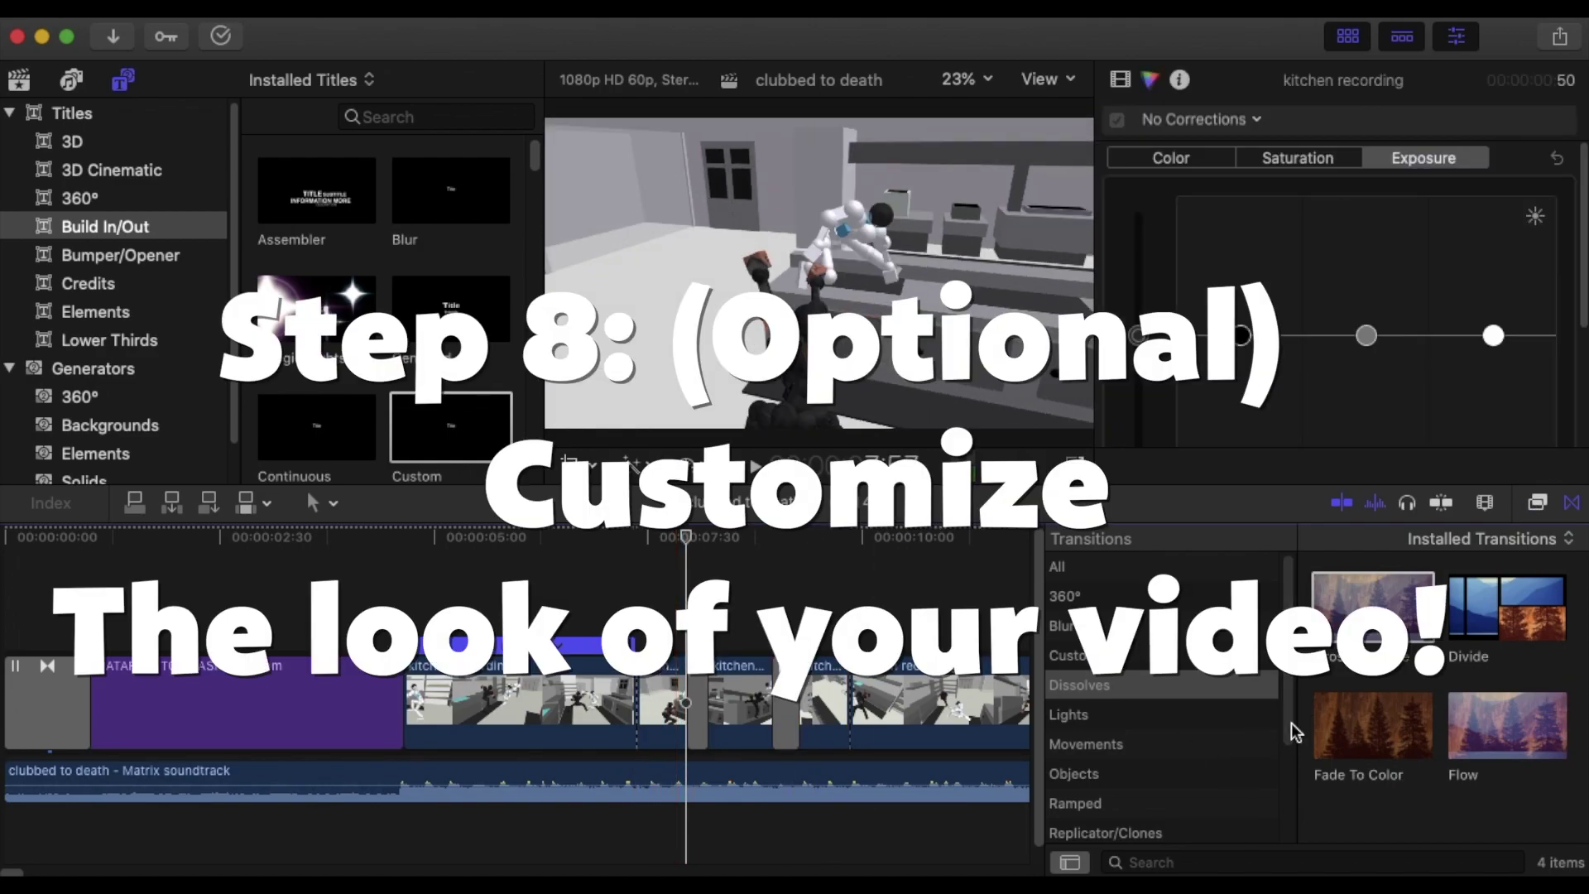
scroll(1294, 729, down, 5)
scroll(1143, 713, up, 5)
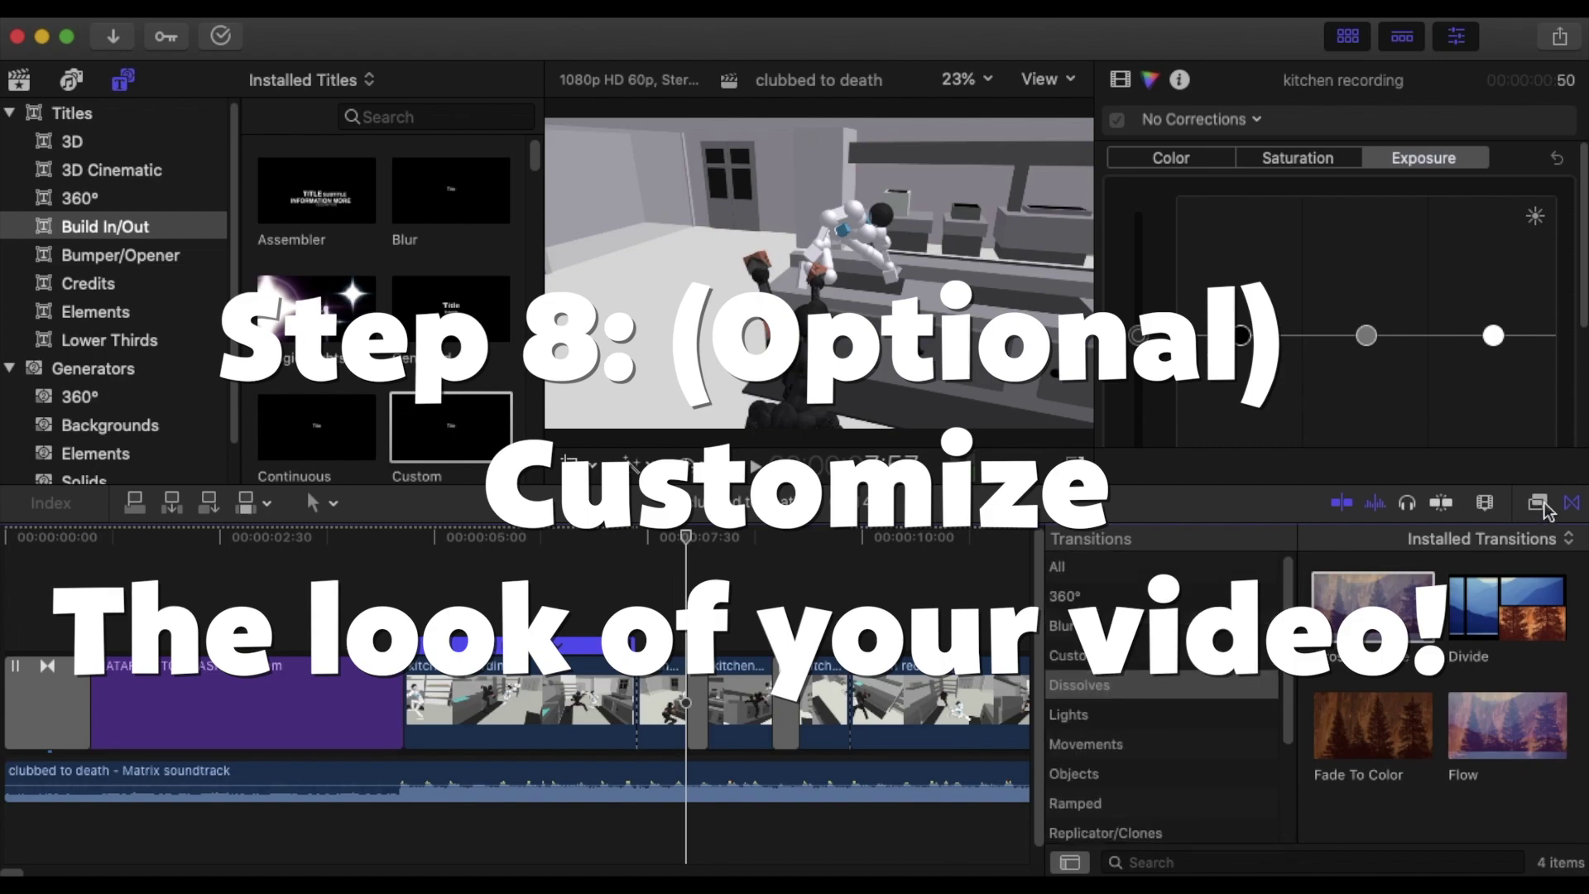
key(super+5)
scroll(1280, 686, down, 6)
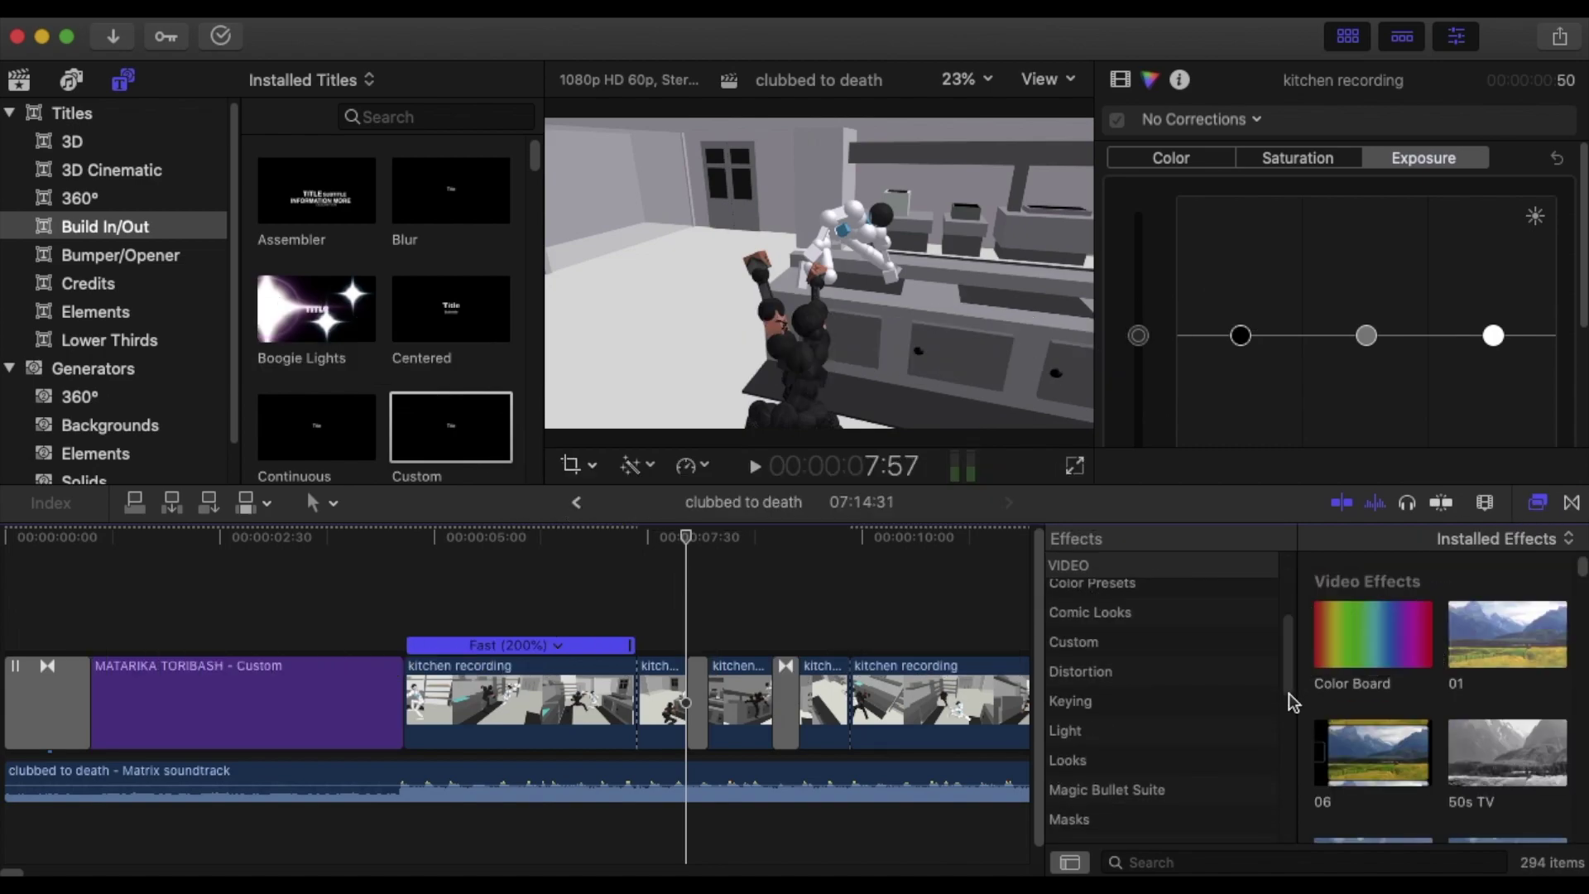
scroll(1281, 687, up, 3)
click(1125, 662)
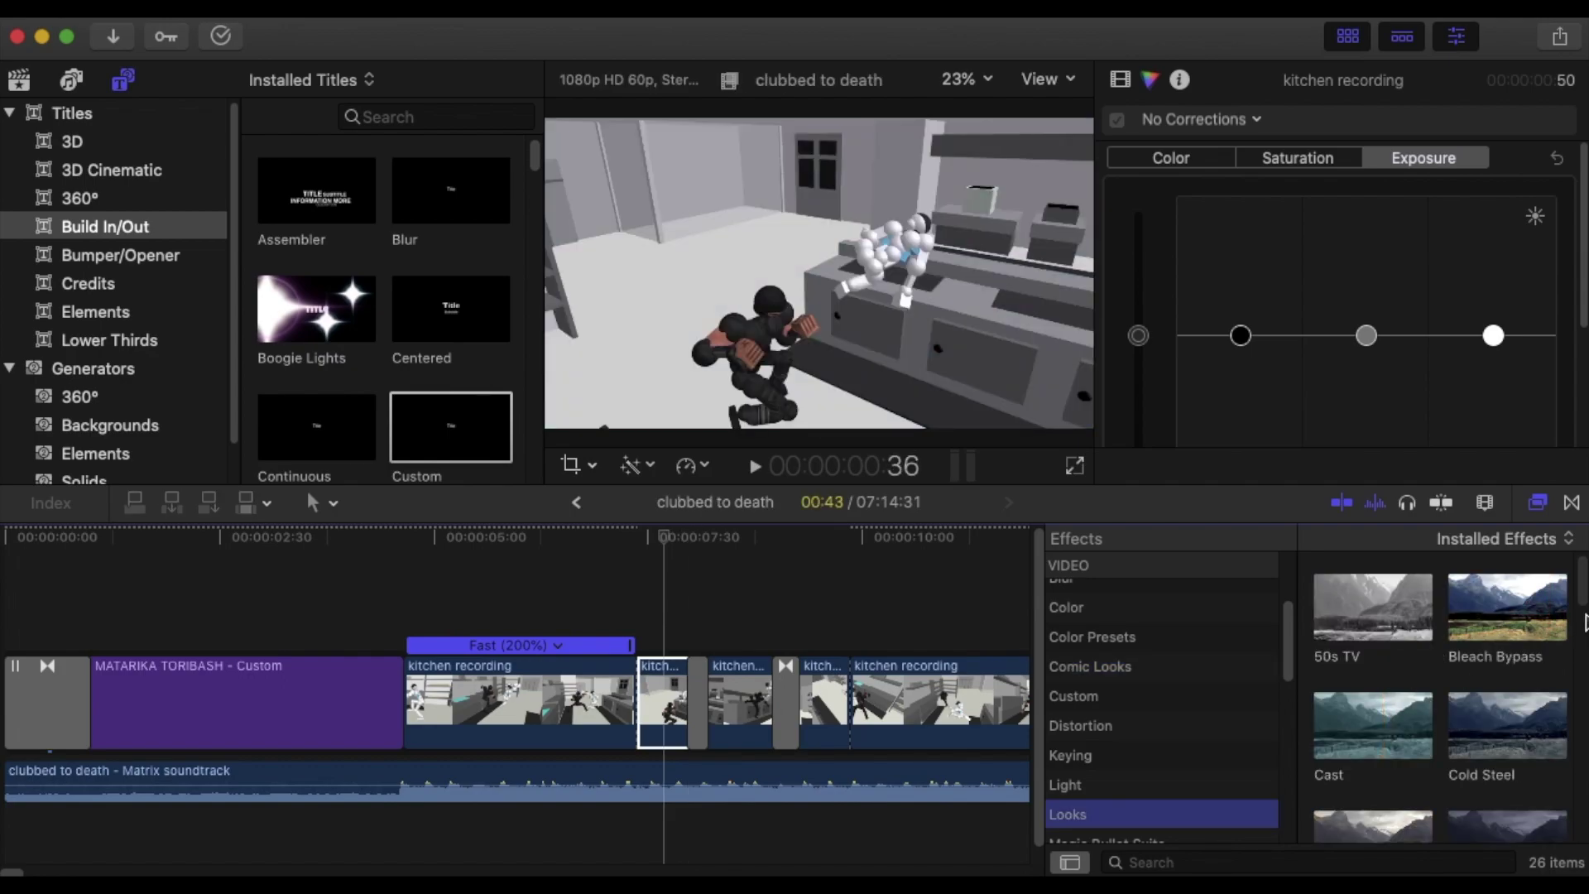
drag(1582, 611, 1584, 649)
Preview Looks effects such as Day into Night, Faded Sun and Isolate on the 0:43 kitchen recording piece.
scroll(1583, 648, down, 1)
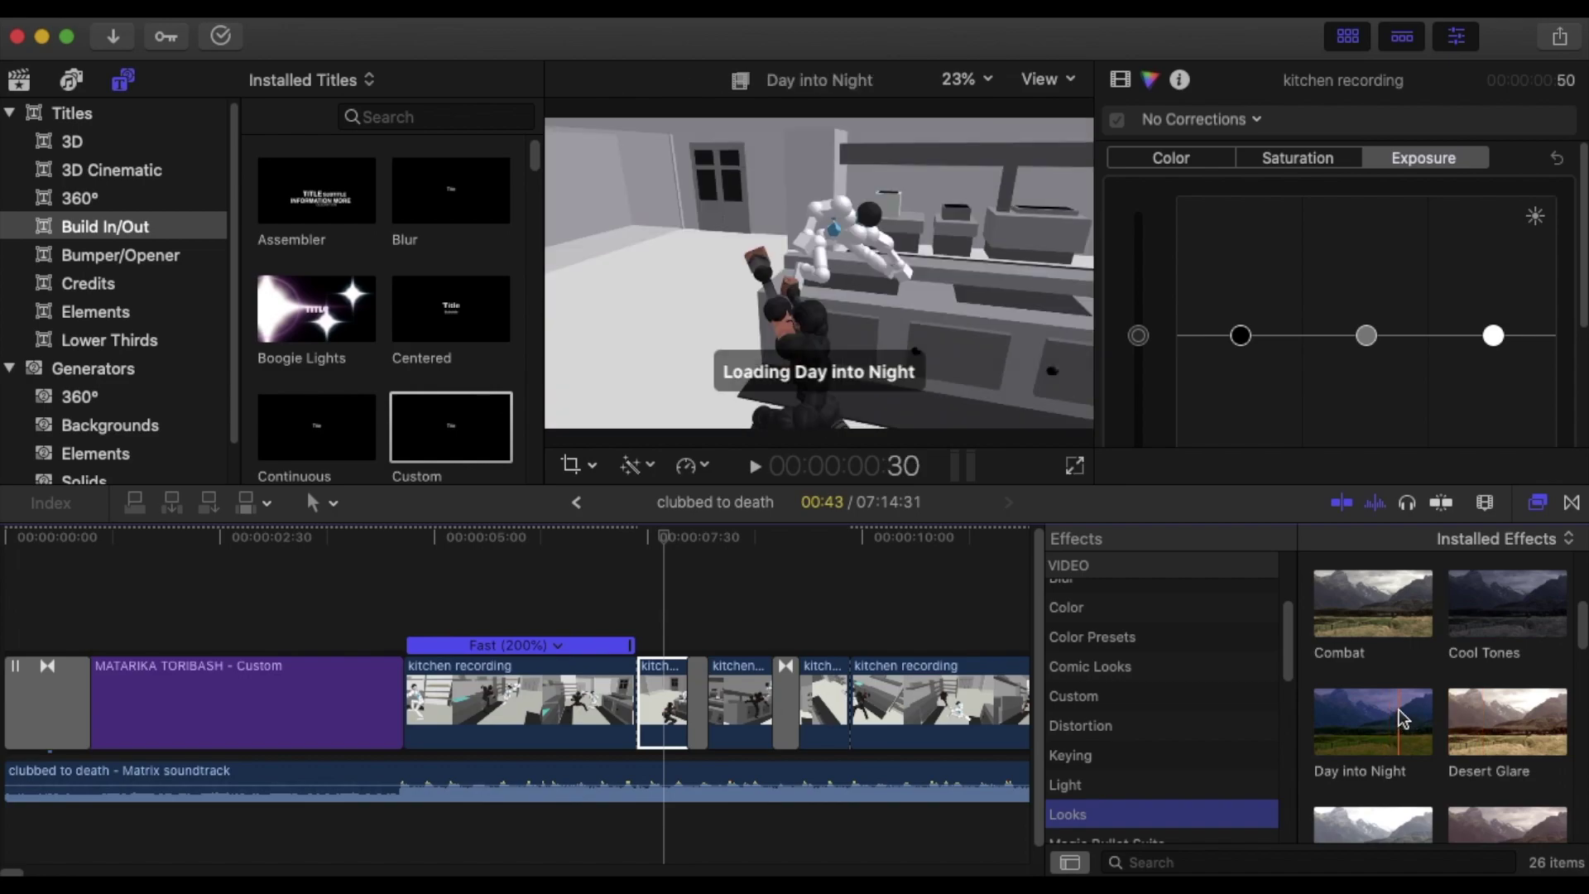
drag(1571, 634, 1575, 687)
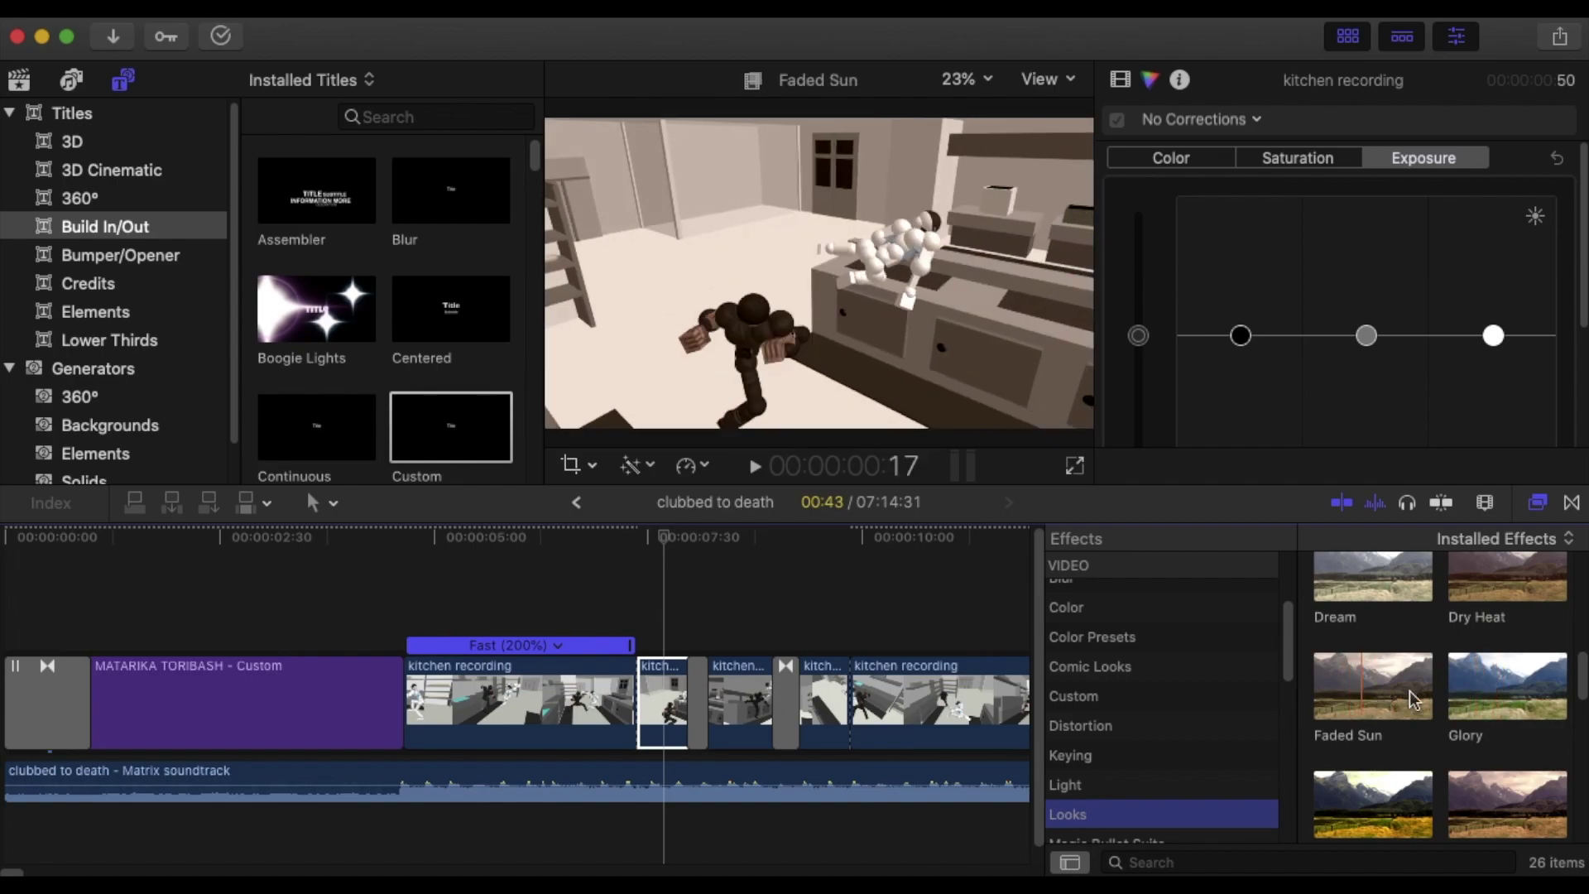
drag(1575, 696, 1581, 728)
scroll(1355, 634, down, 2)
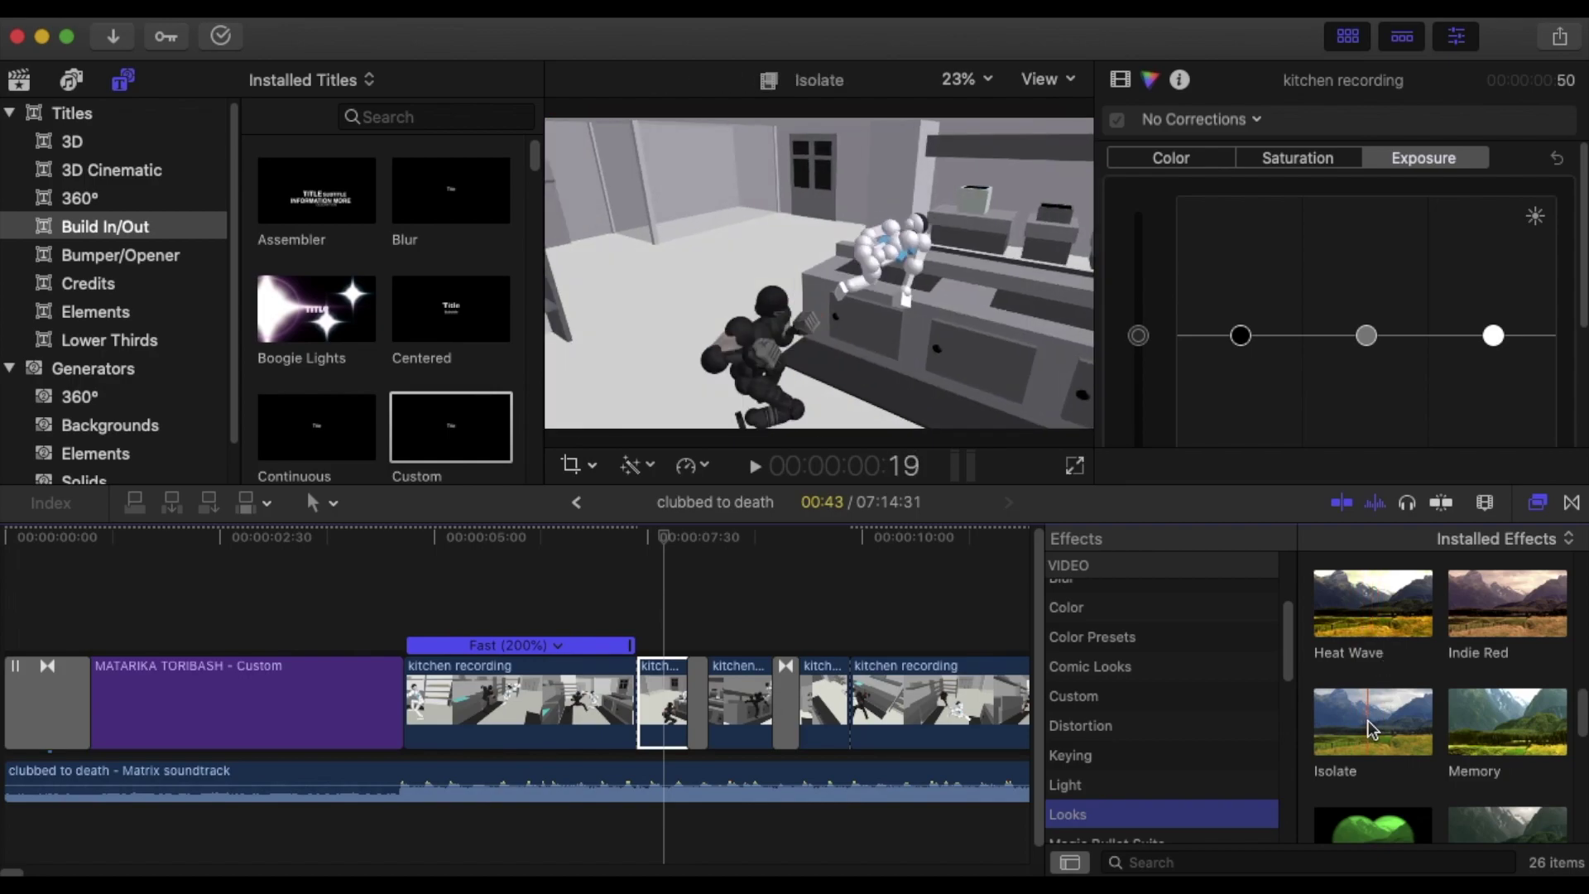
click(662, 704)
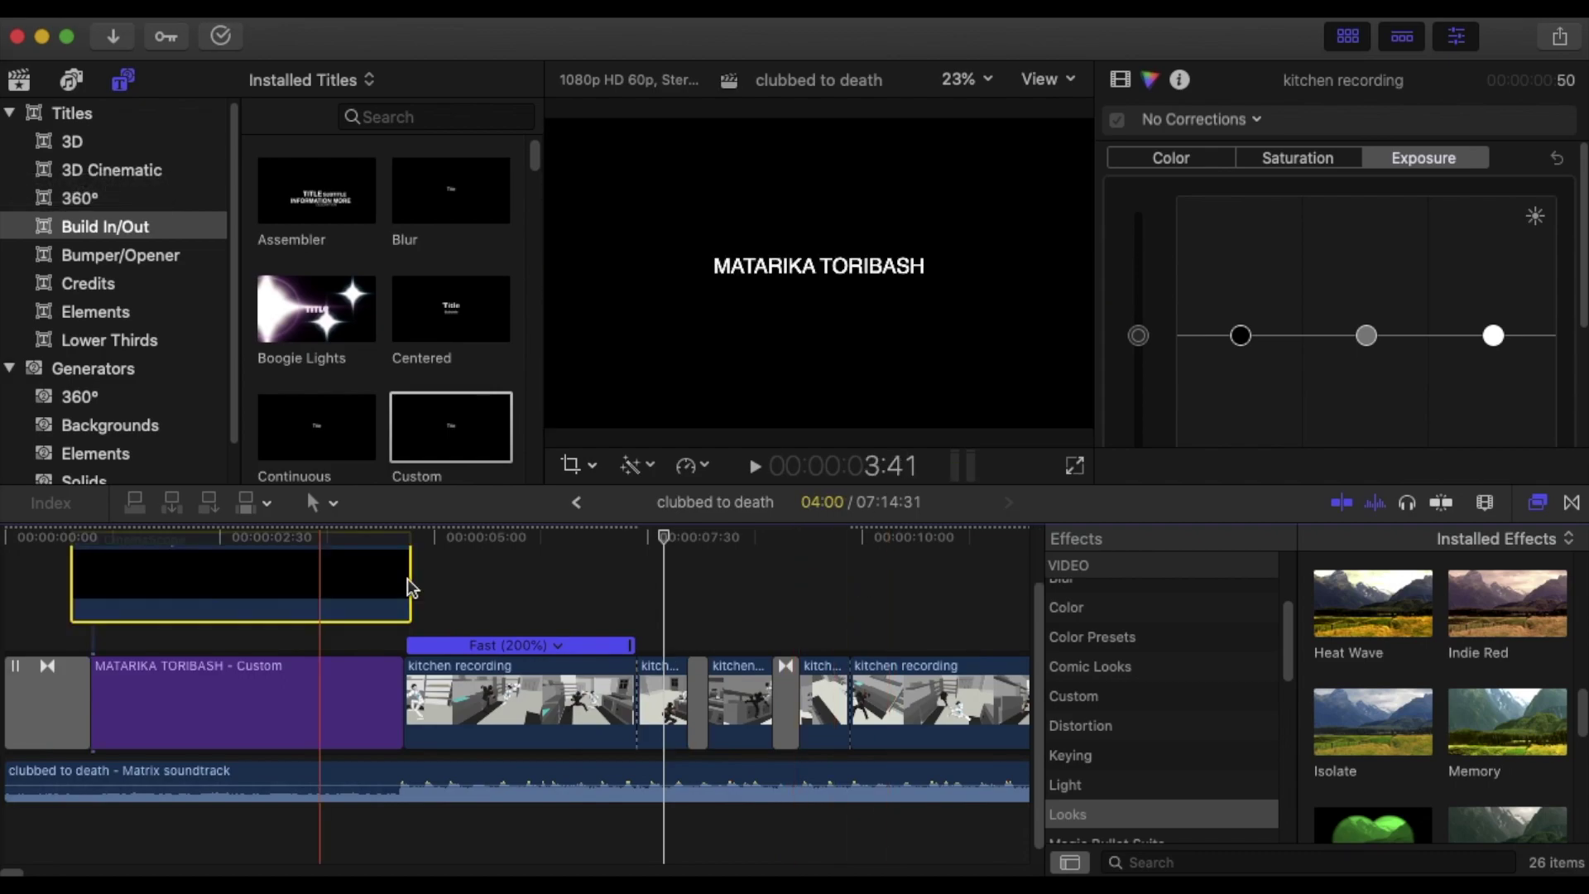
Extend the 2.55 CinemaScope overlay to a duration of 14:59 and set its overall scale to 121%.
drag(411, 583, 1349, 629)
click(583, 583)
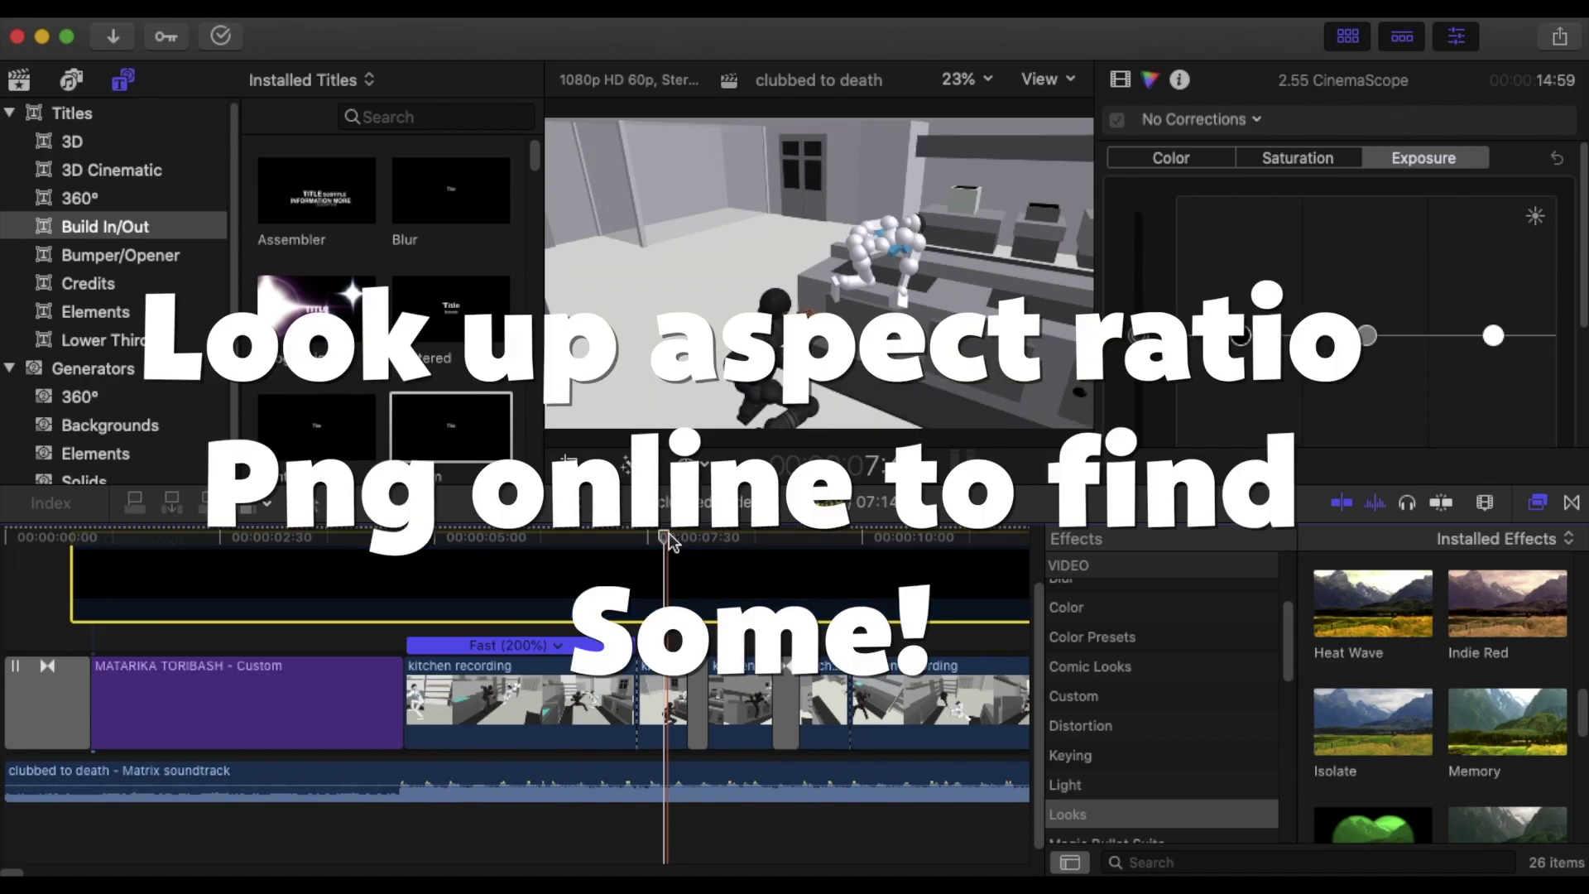
click(1120, 81)
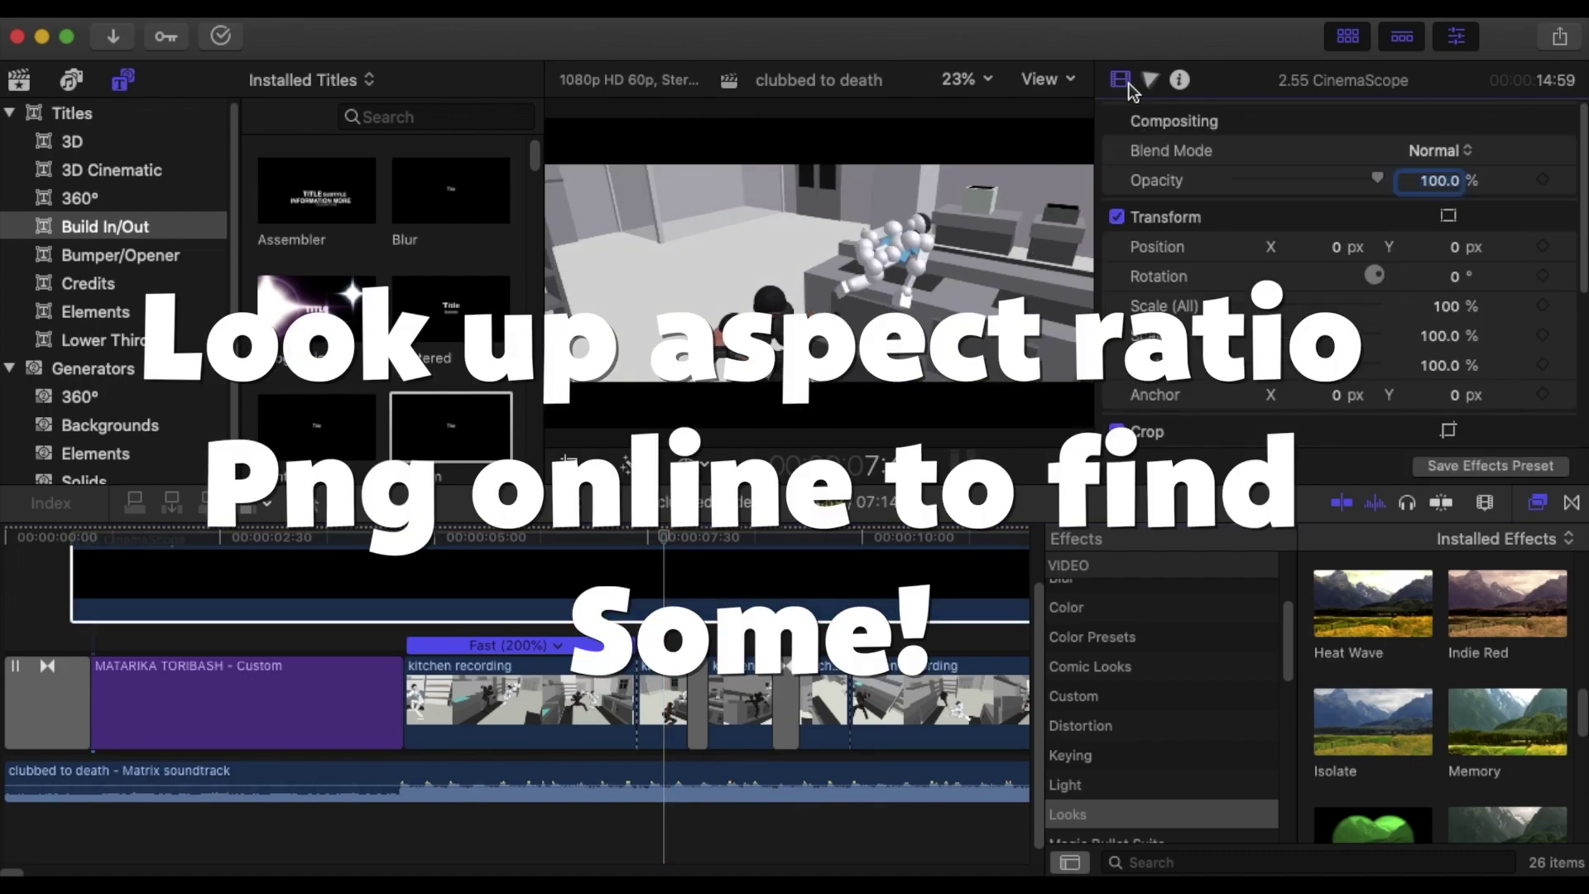
drag(1266, 308, 1280, 306)
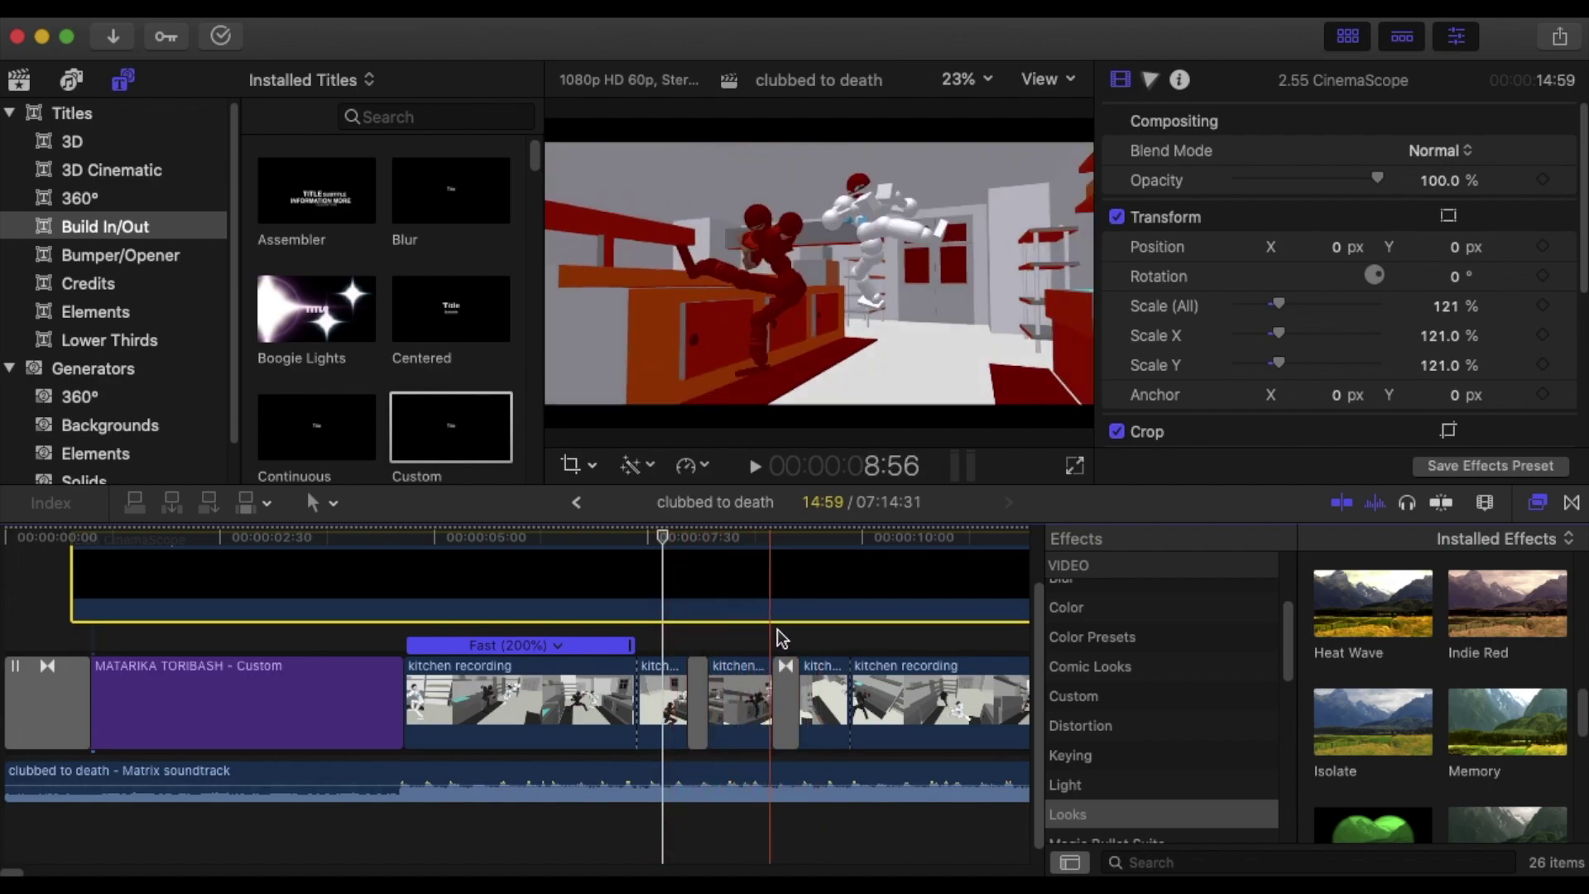
Skim back and forth through the kitchen recording timeline to examine the footage with and beyond the CinemaScope overlay.
scroll(778, 646, right, 5)
scroll(519, 658, left, 3)
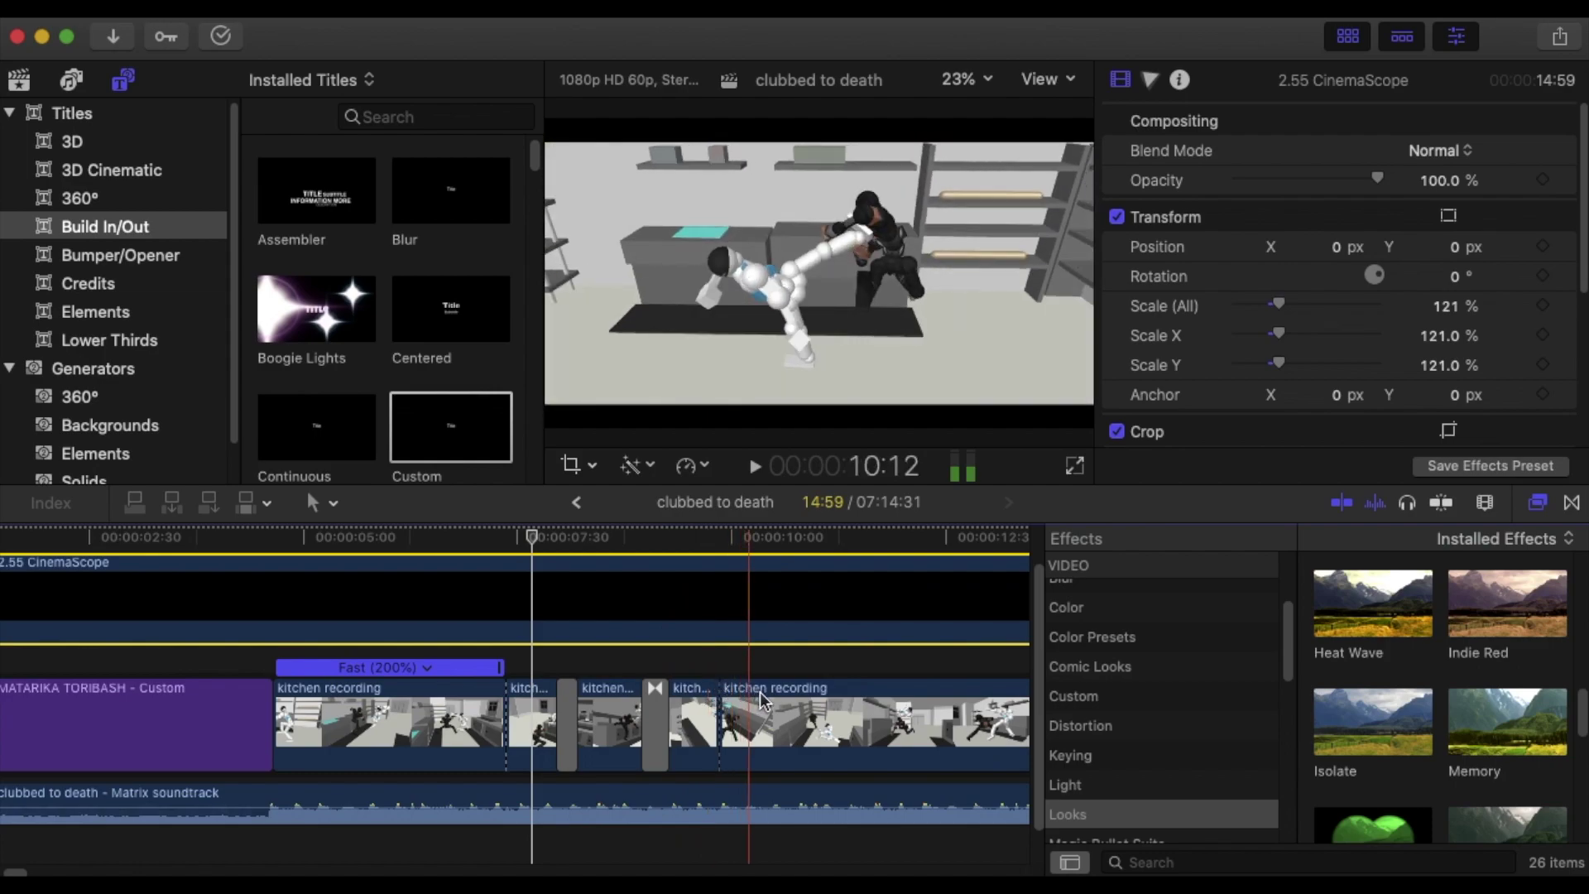
scroll(379, 667, right, 7)
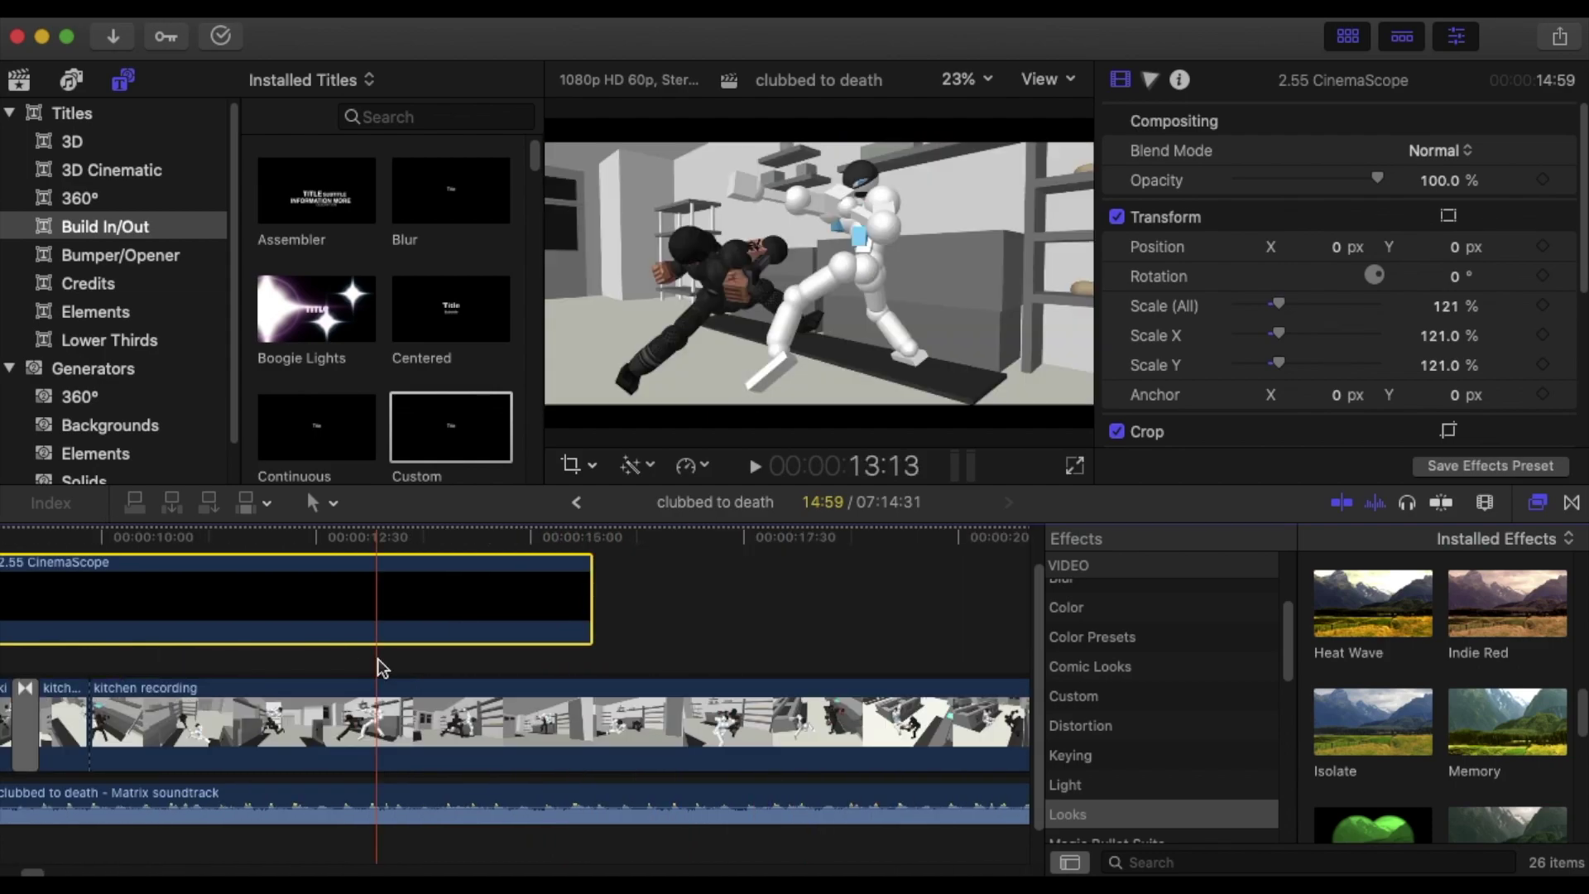
scroll(341, 644, left, 1)
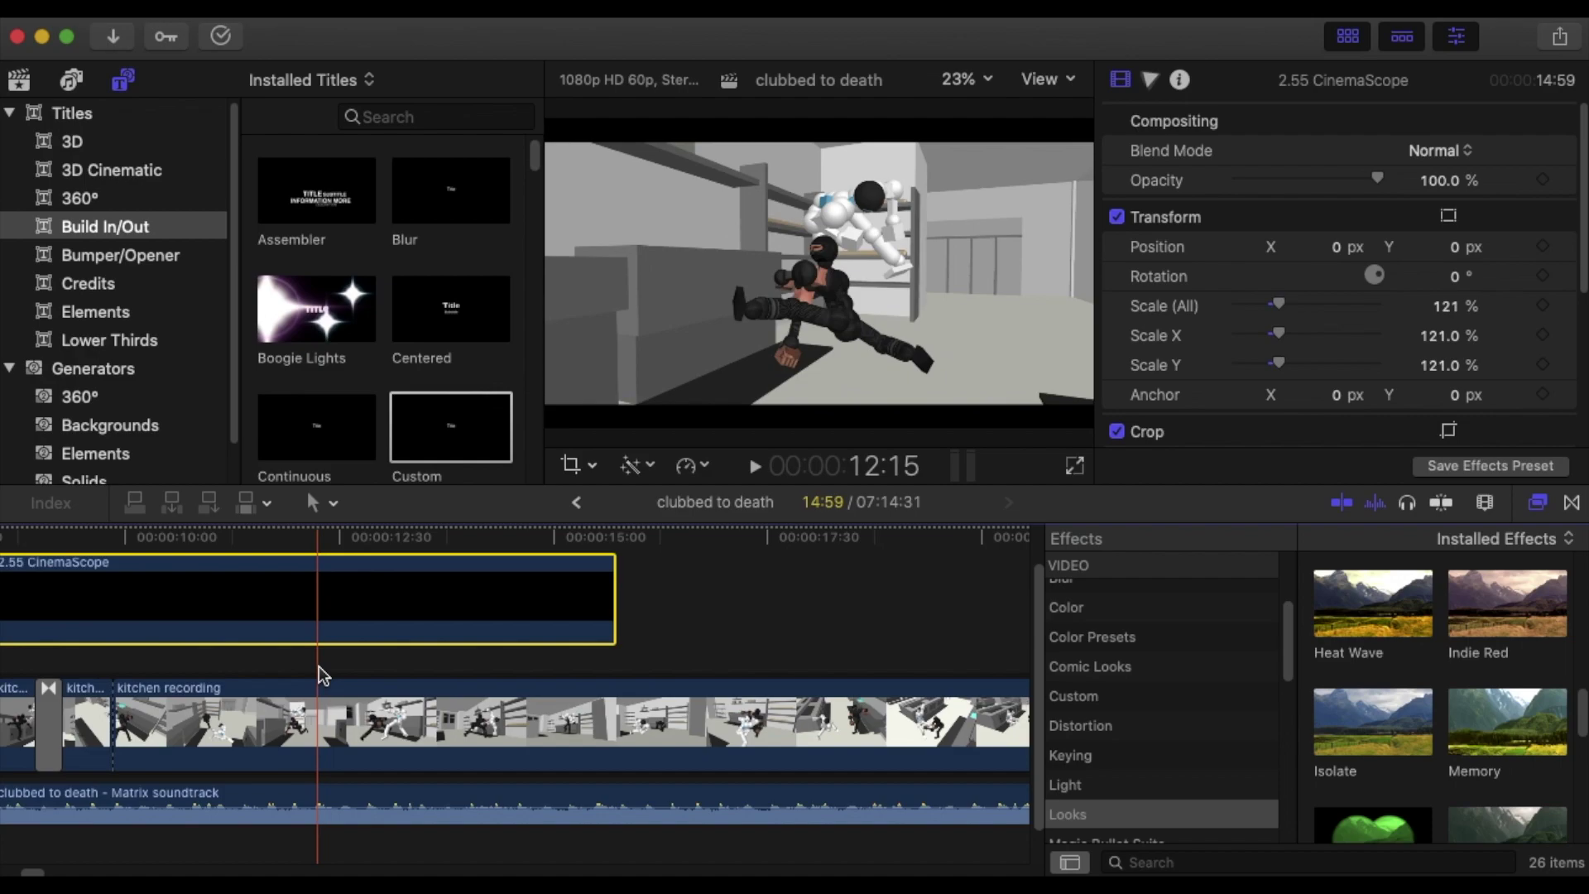
scroll(321, 674, left, 5)
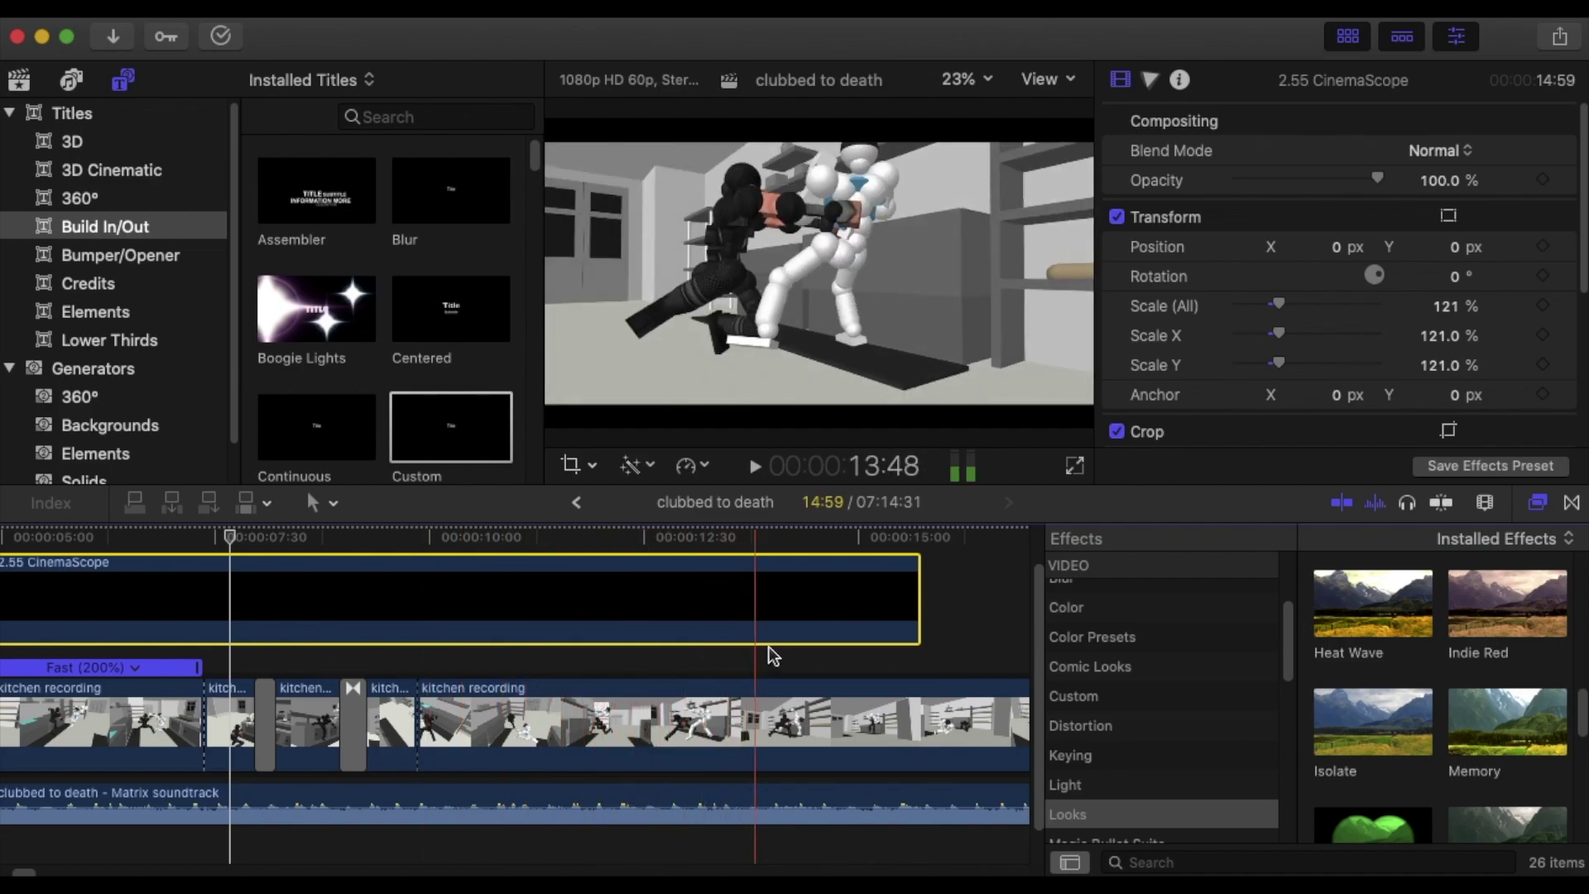
scroll(577, 626, left, 5)
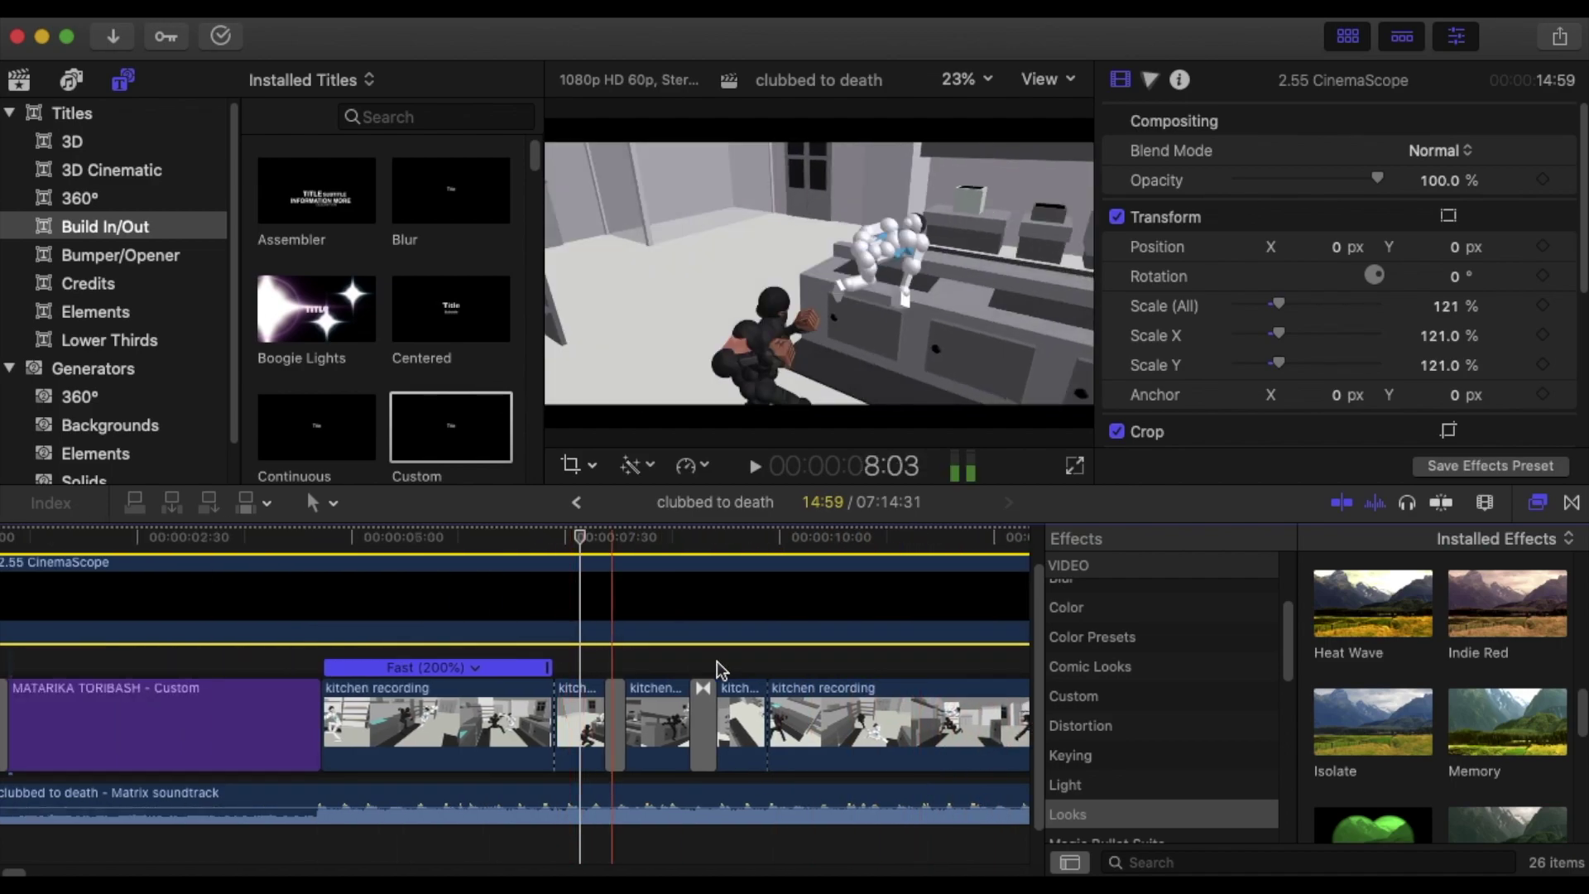
scroll(654, 638, right, 3)
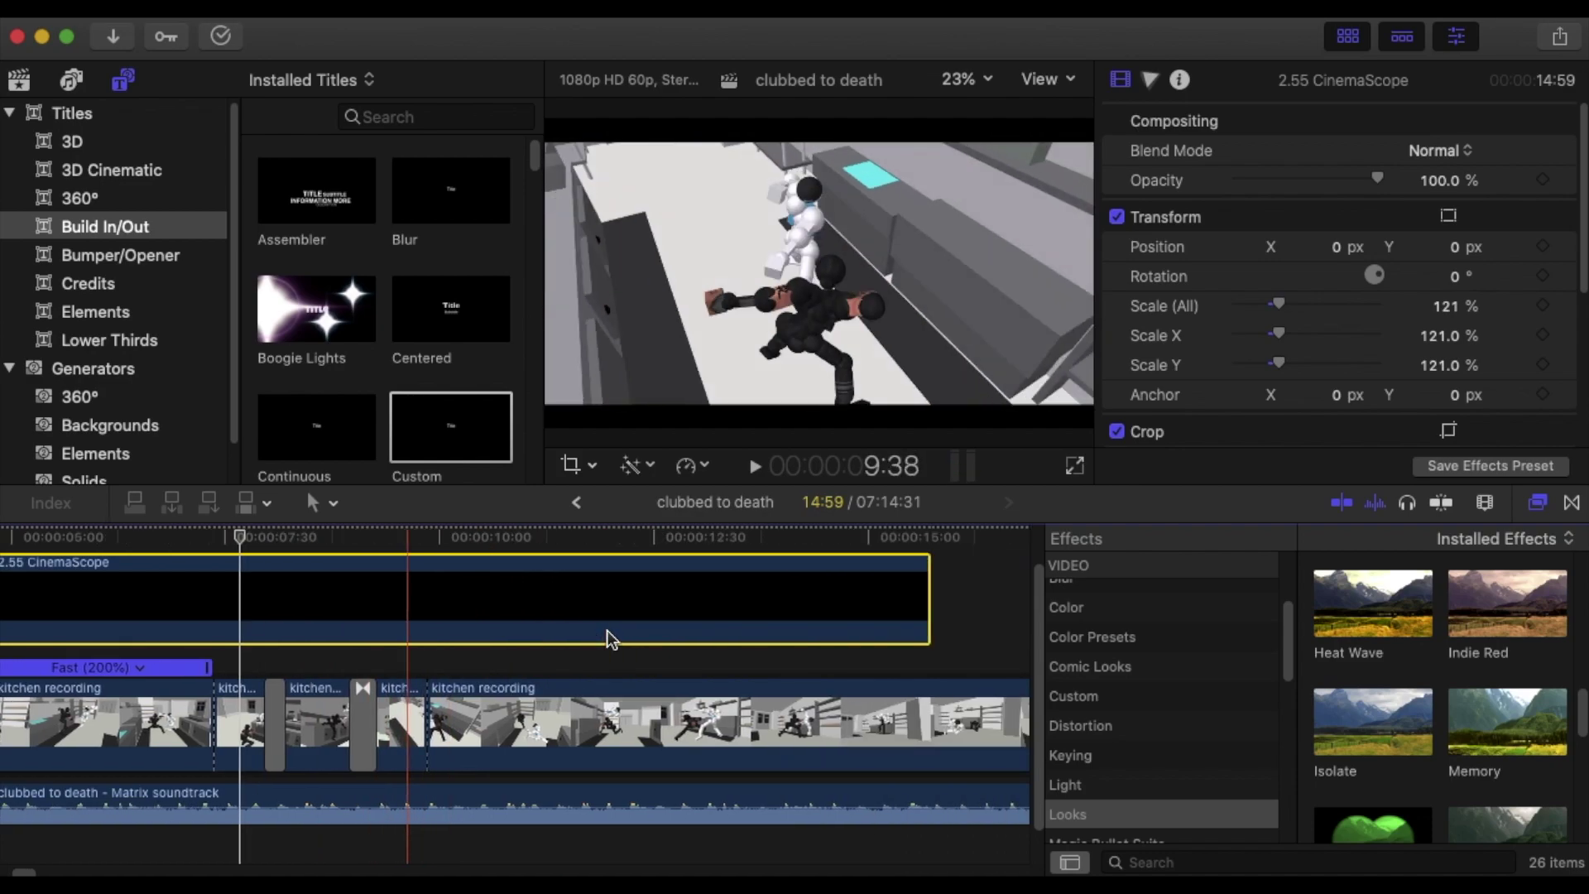
scroll(563, 637, left, 3)
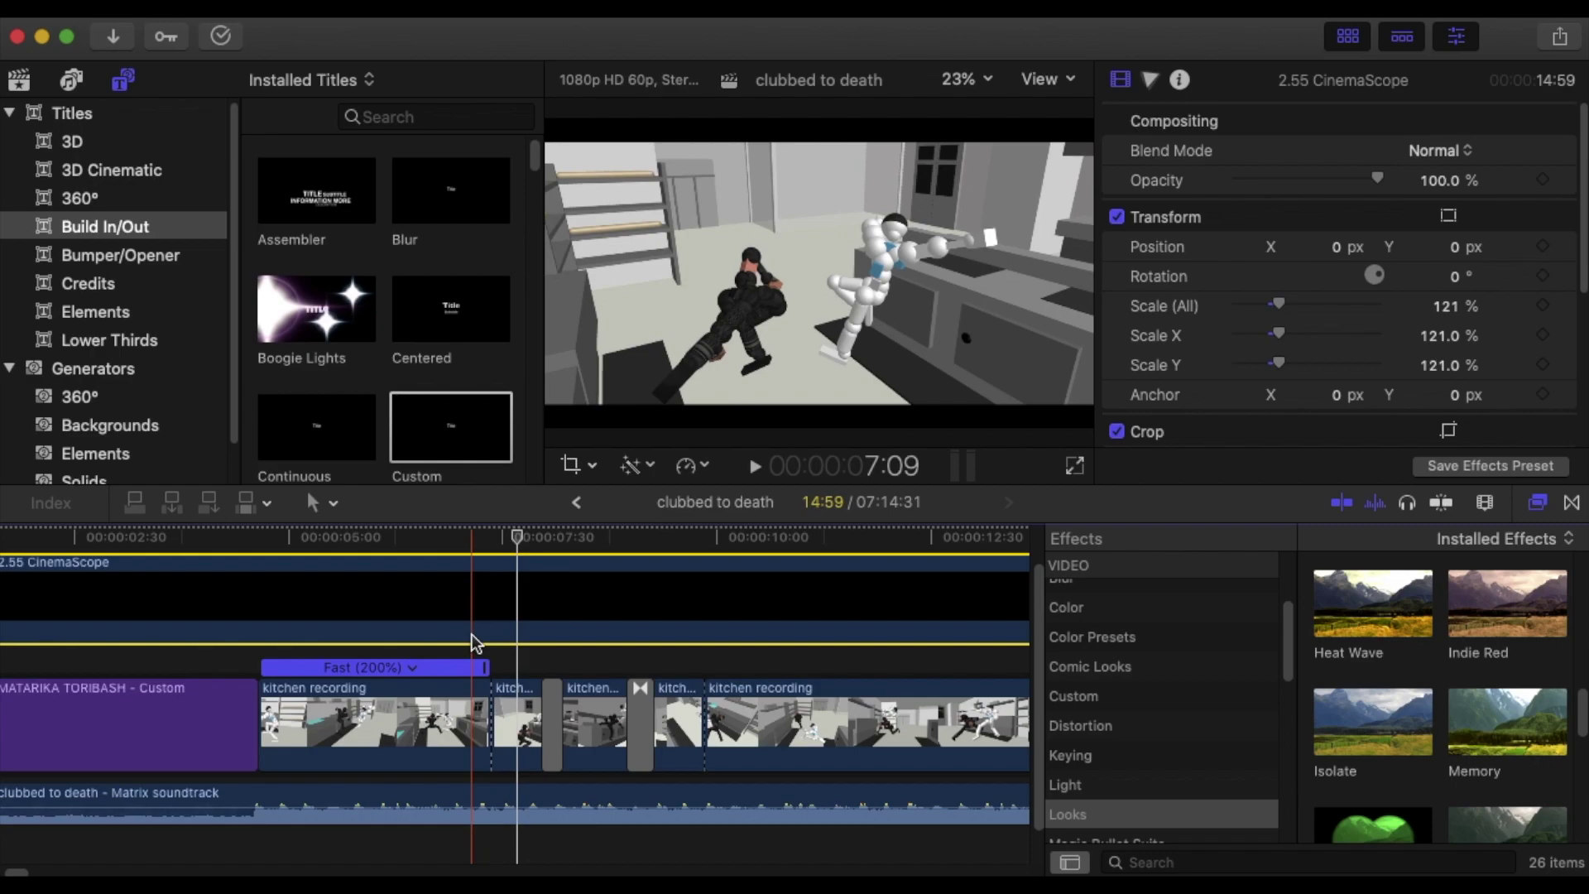
scroll(476, 641, right, 6)
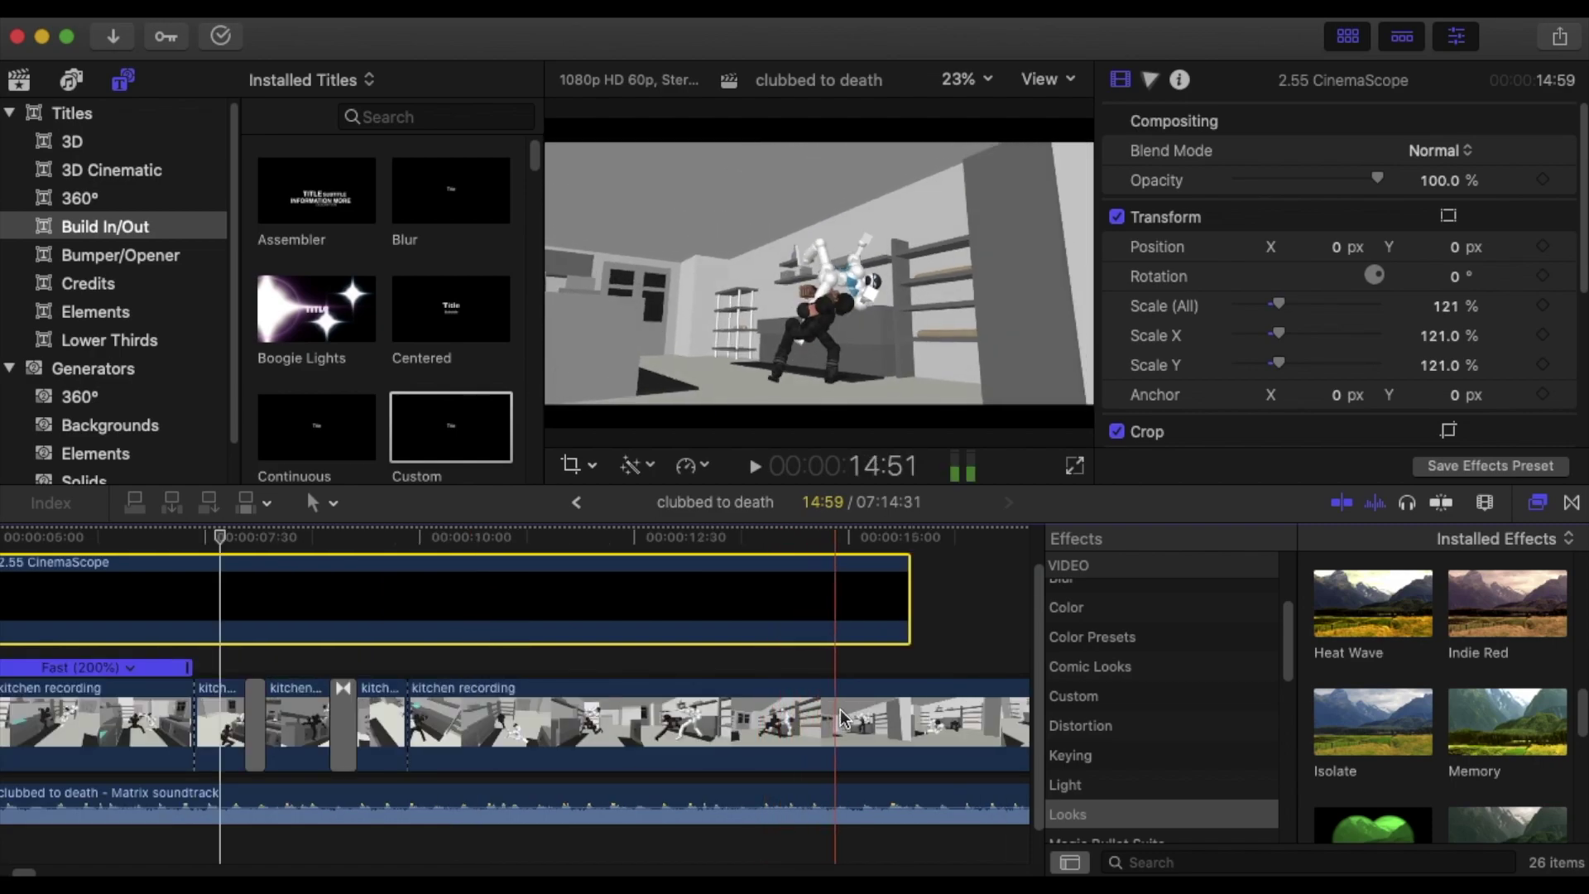
scroll(828, 696, right, 7)
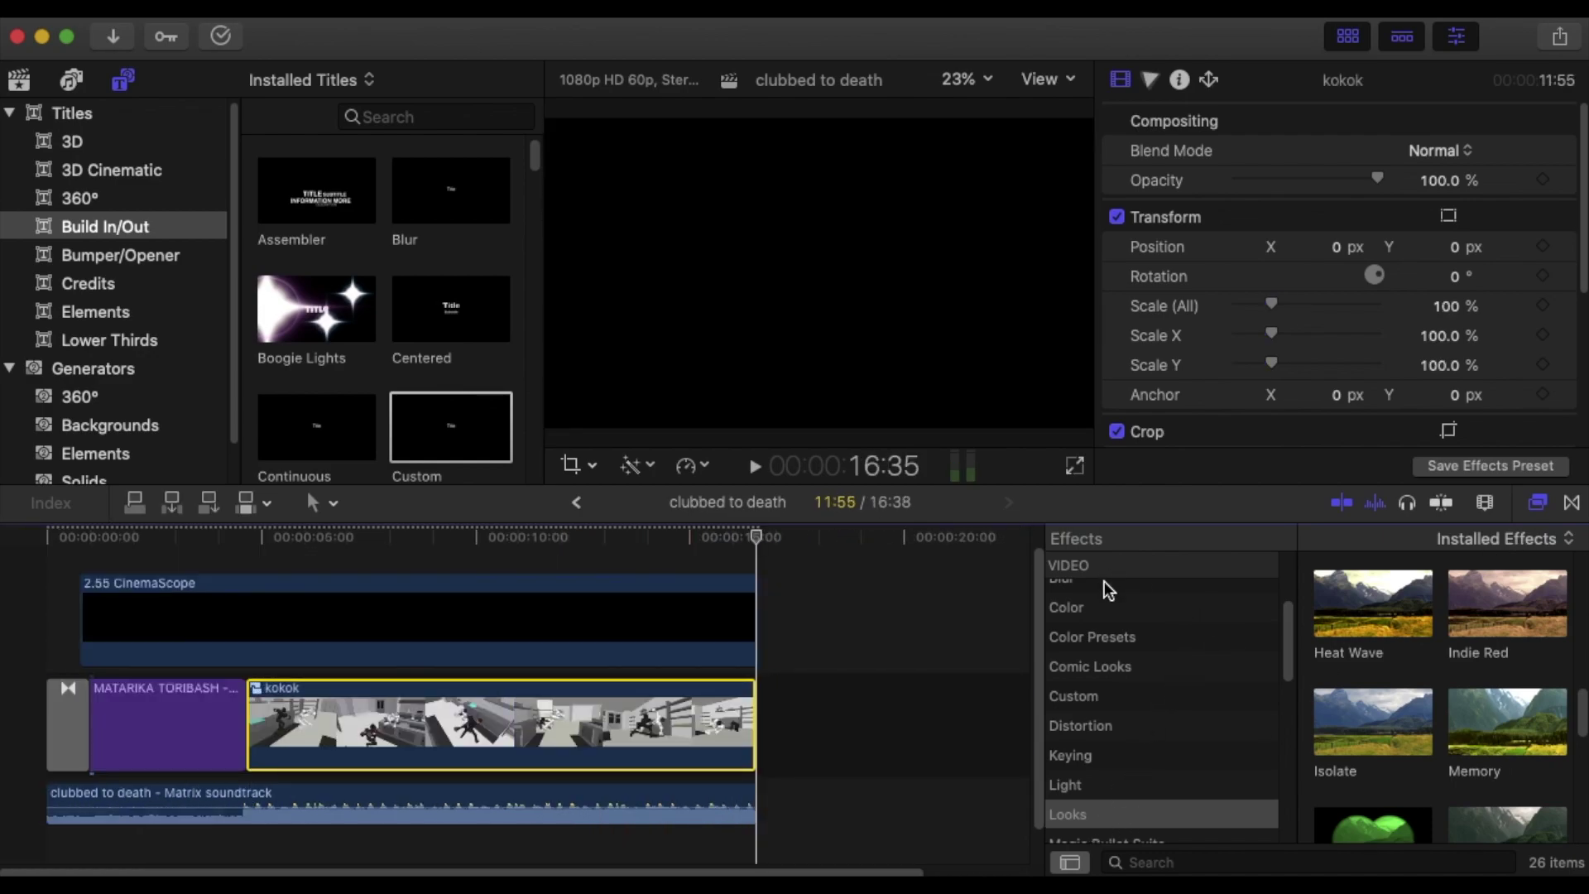
Search all video and audio effects for "rsmb" and apply RSMB mata settings to the kokok clip.
scroll(1101, 585, up, 3)
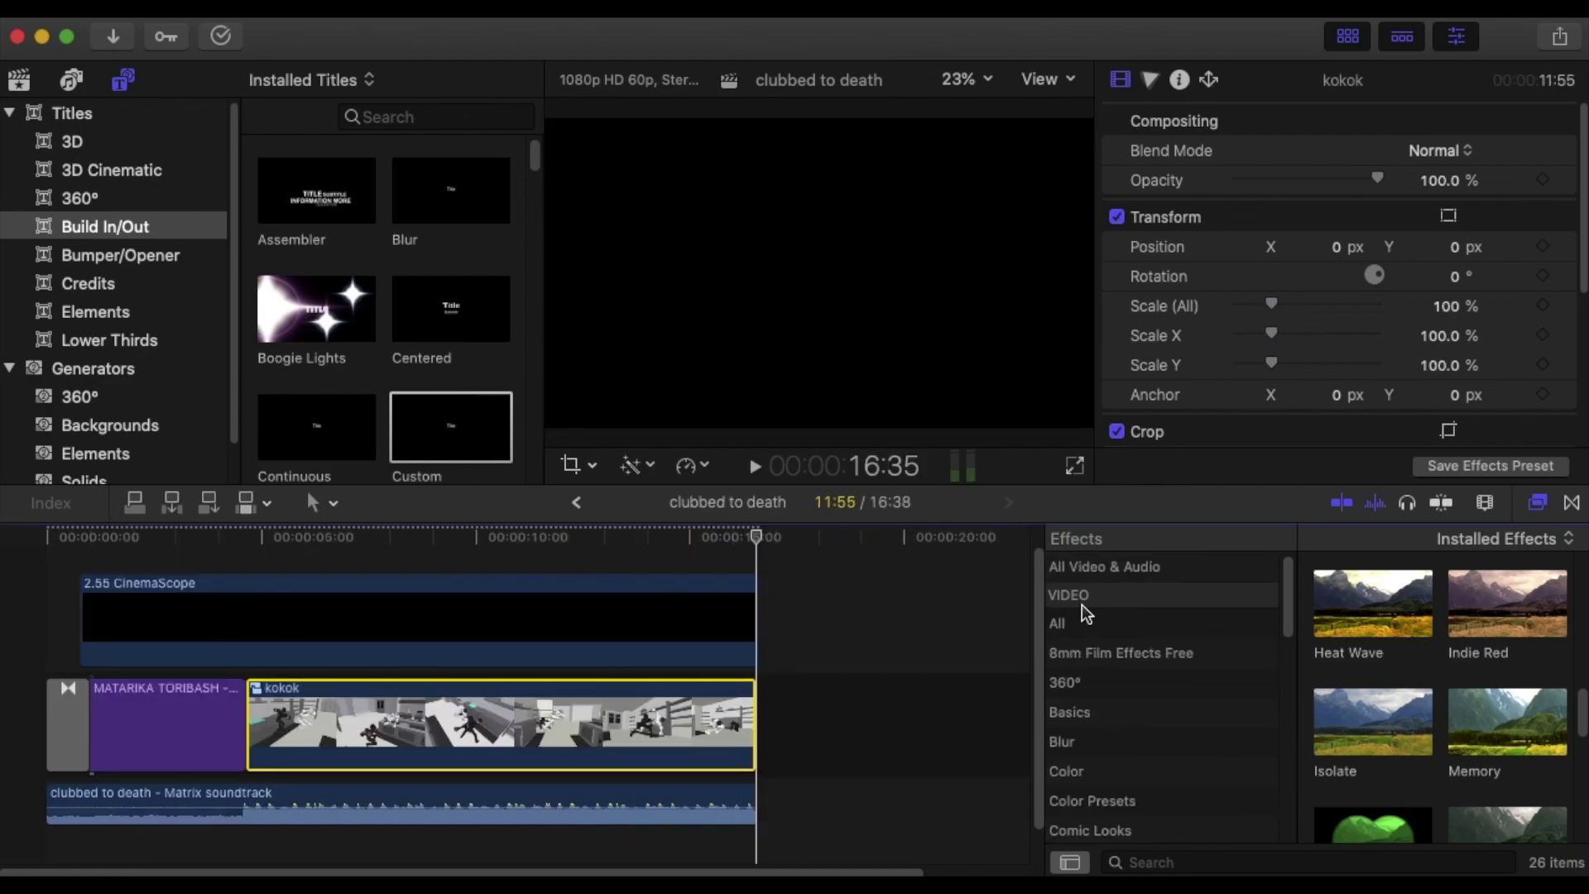
click(1093, 567)
click(1167, 861)
text(rsm)
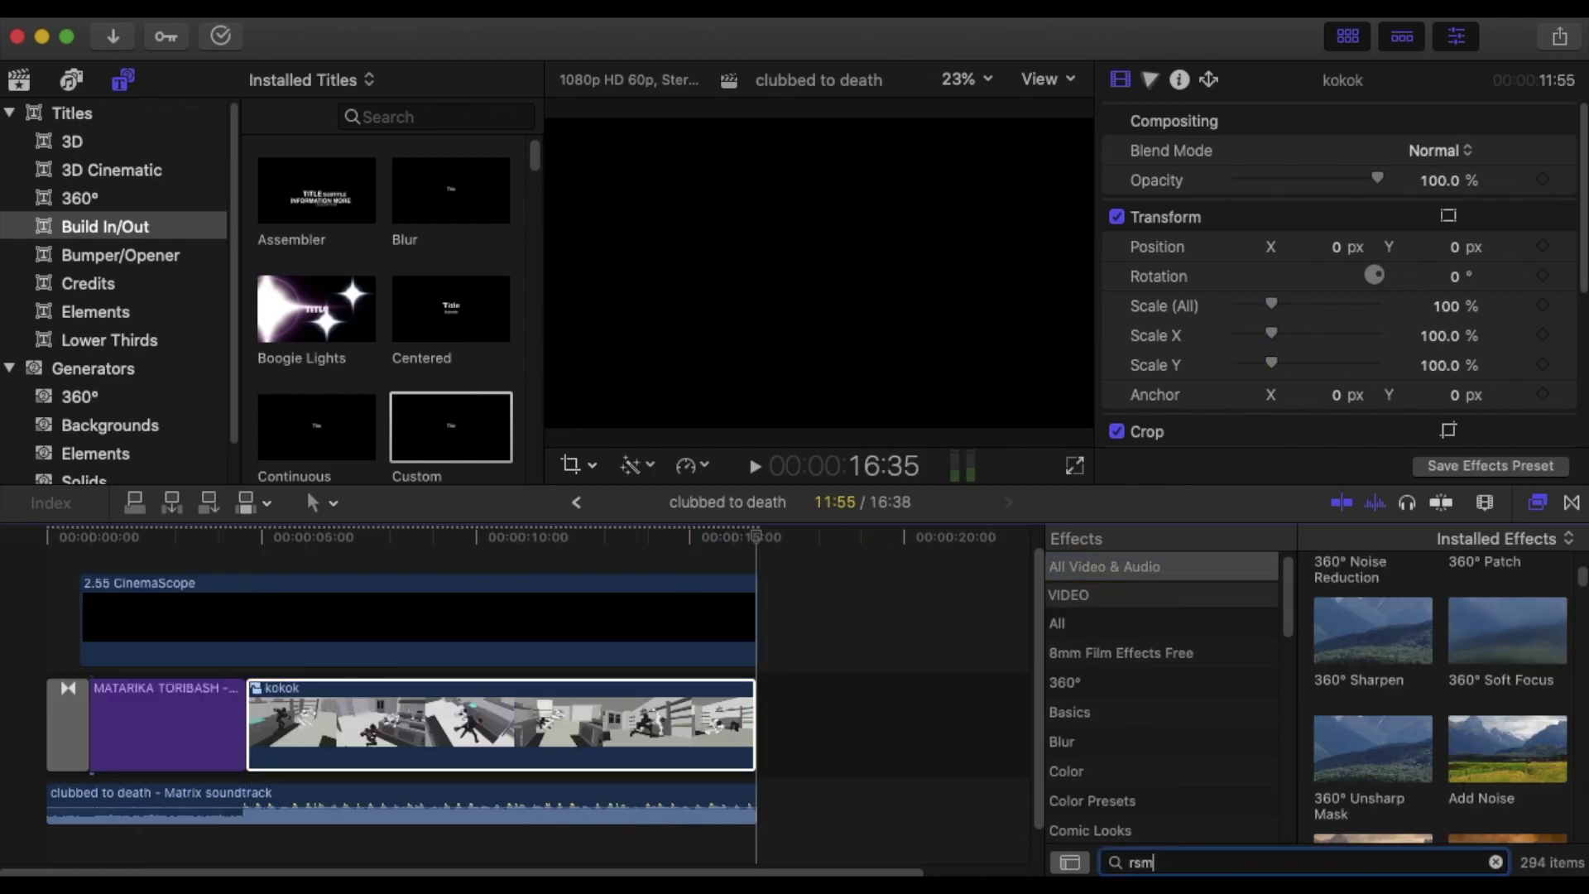
text(b)
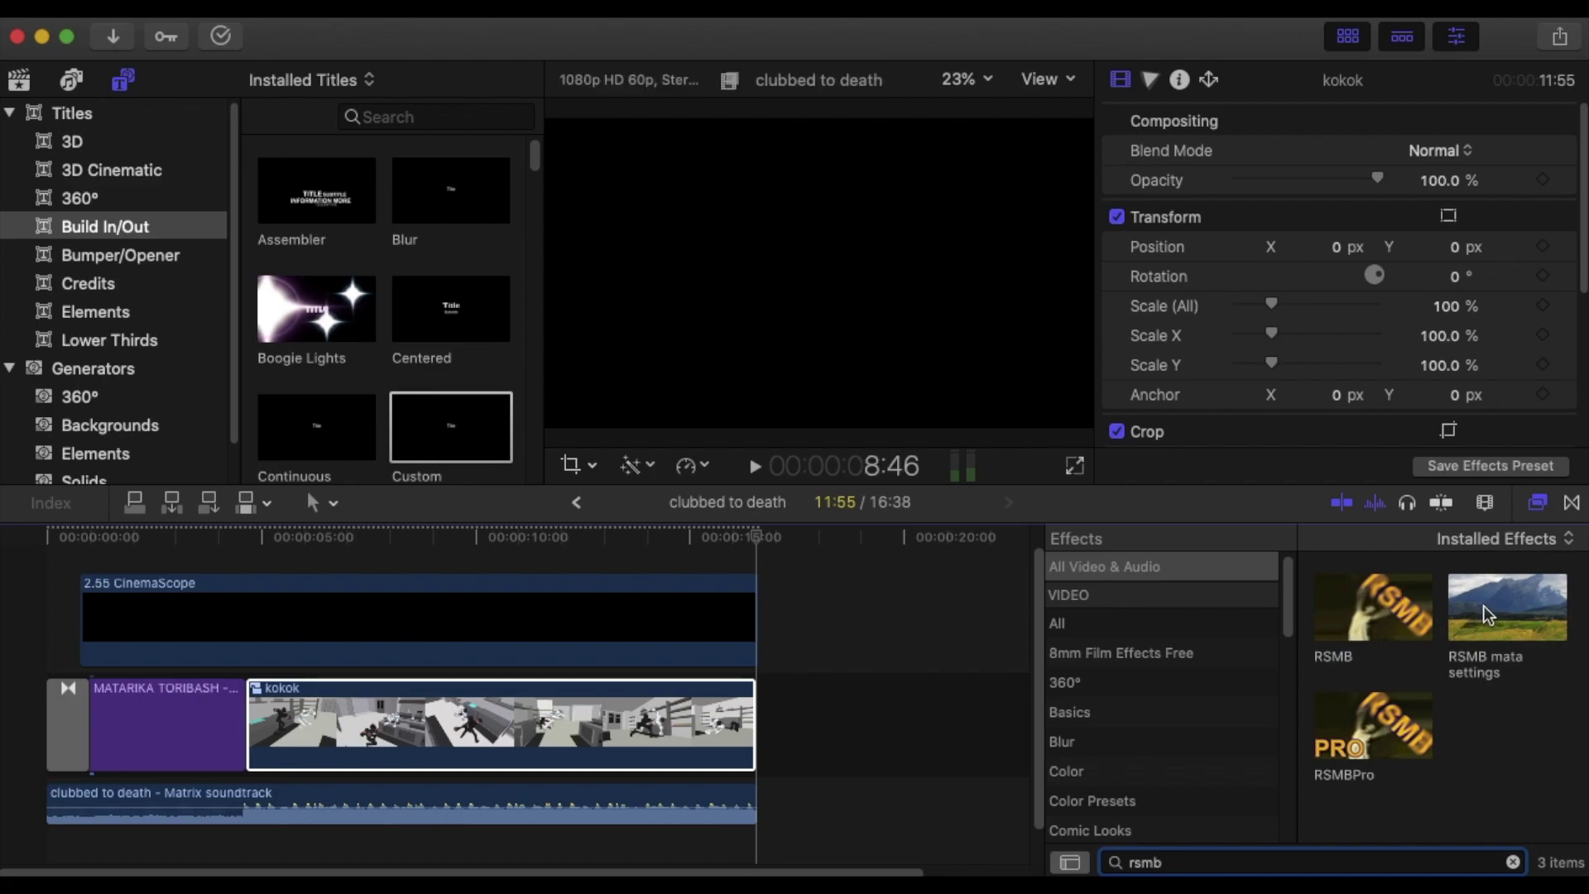
drag(1494, 613, 461, 726)
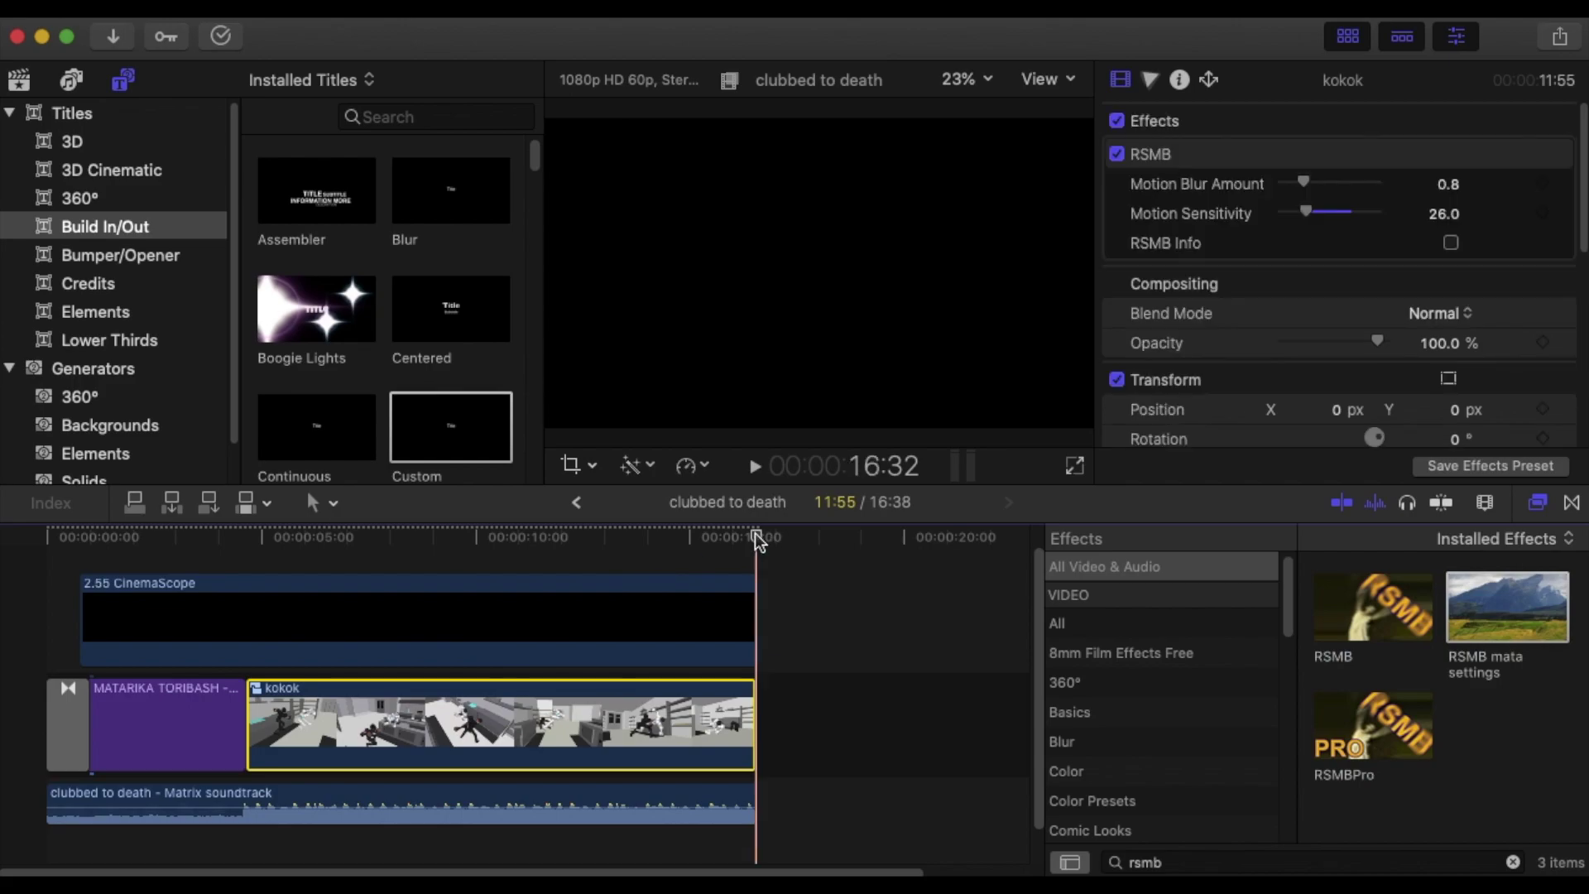
Compare a fast-moving frame of the kokok clip with the RSMB motion blur off and on, leaving the effect enabled.
drag(758, 541, 547, 633)
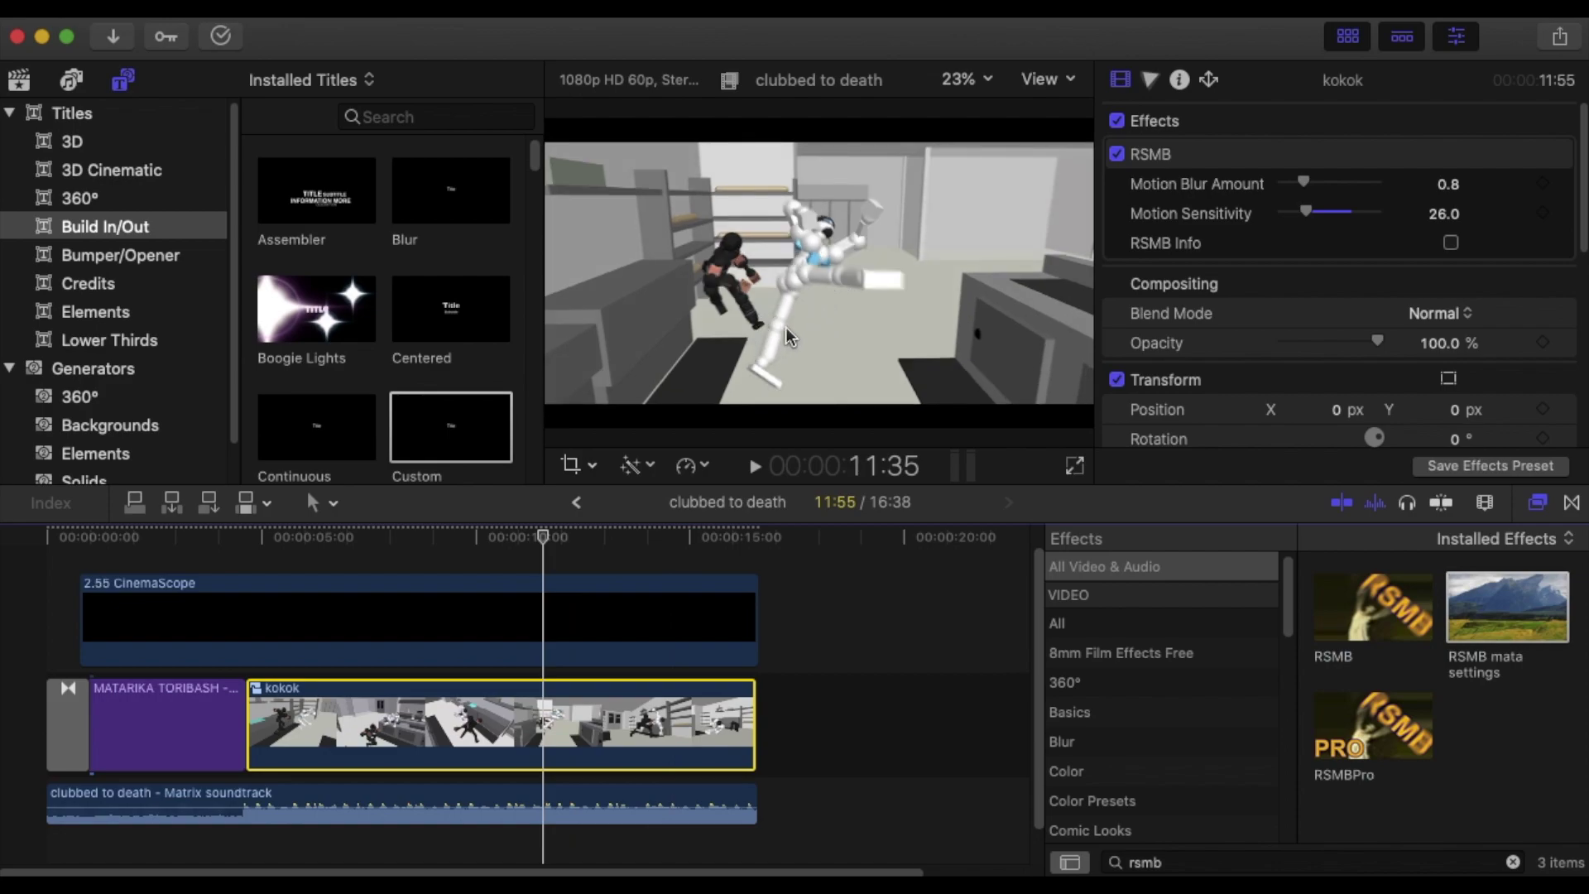
click(1117, 154)
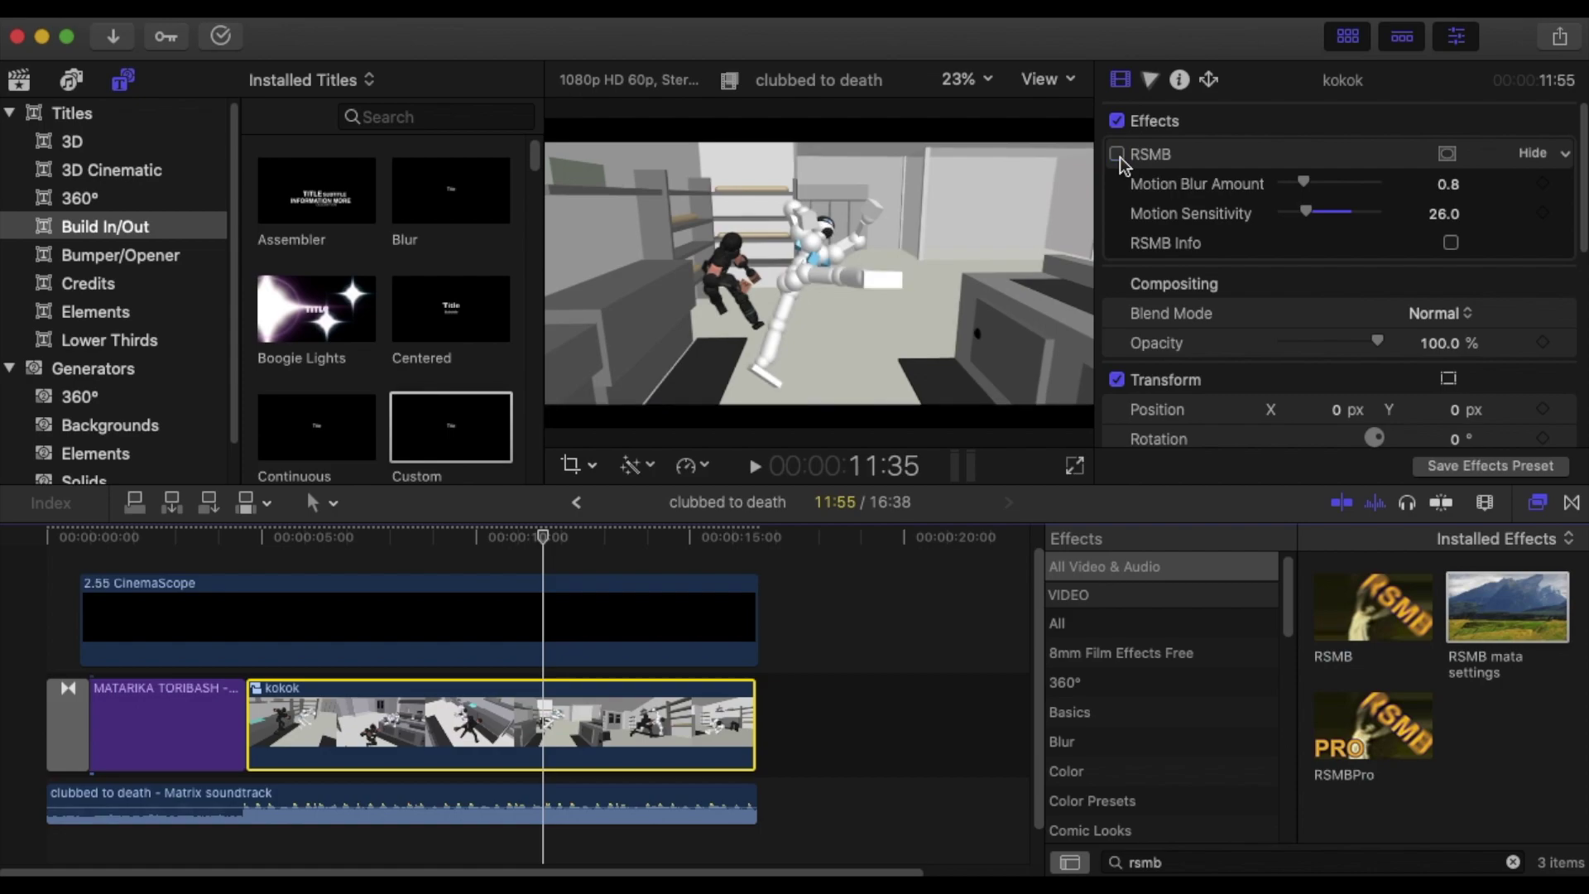
click(1116, 154)
drag(544, 538, 448, 561)
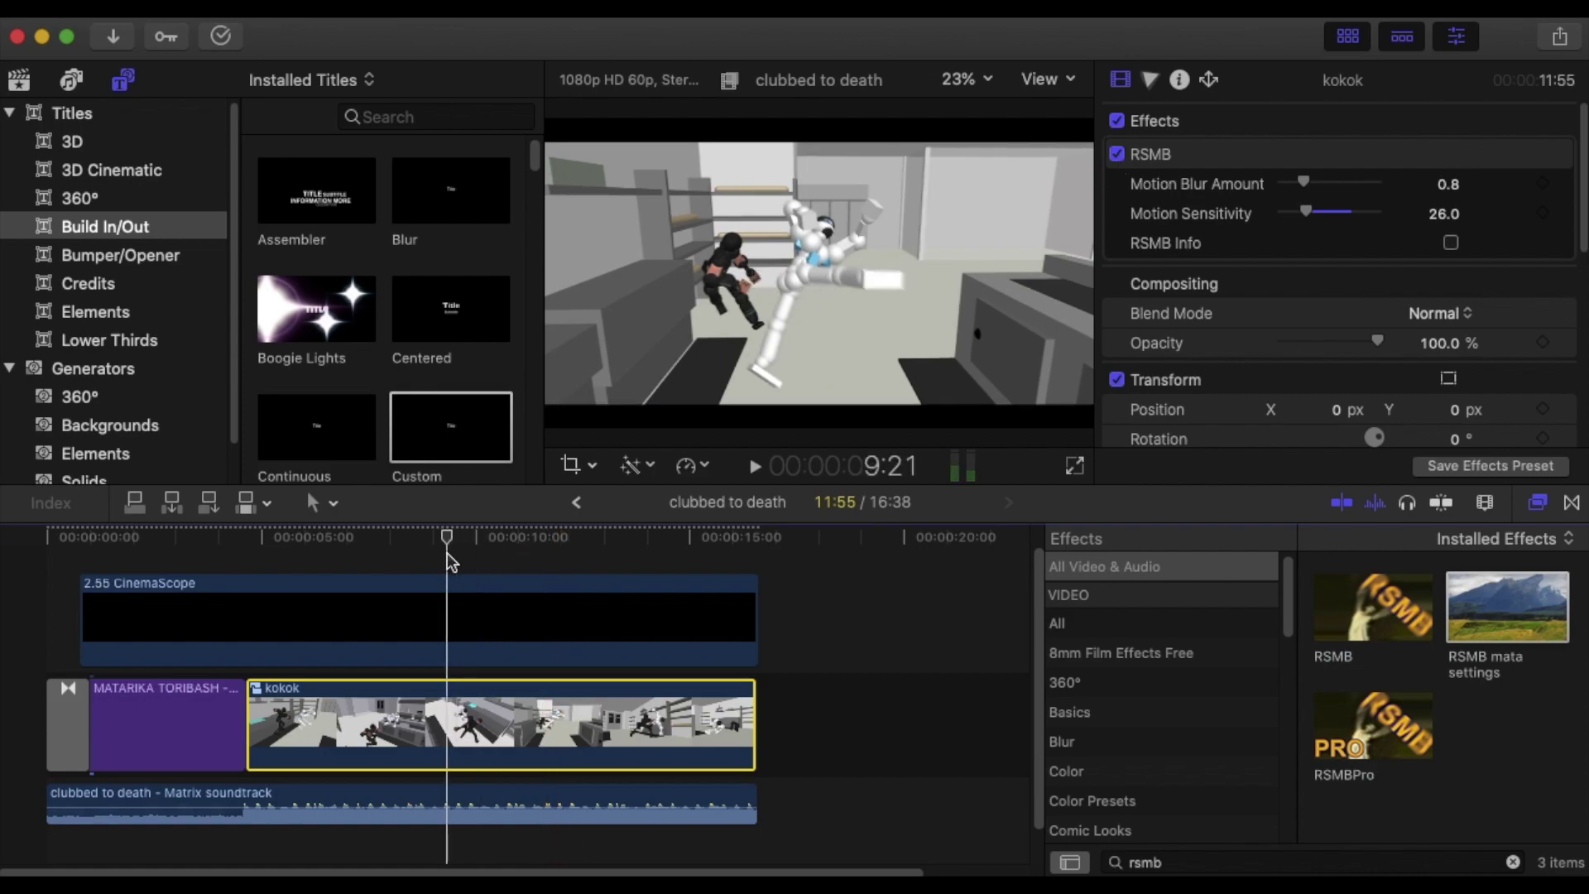